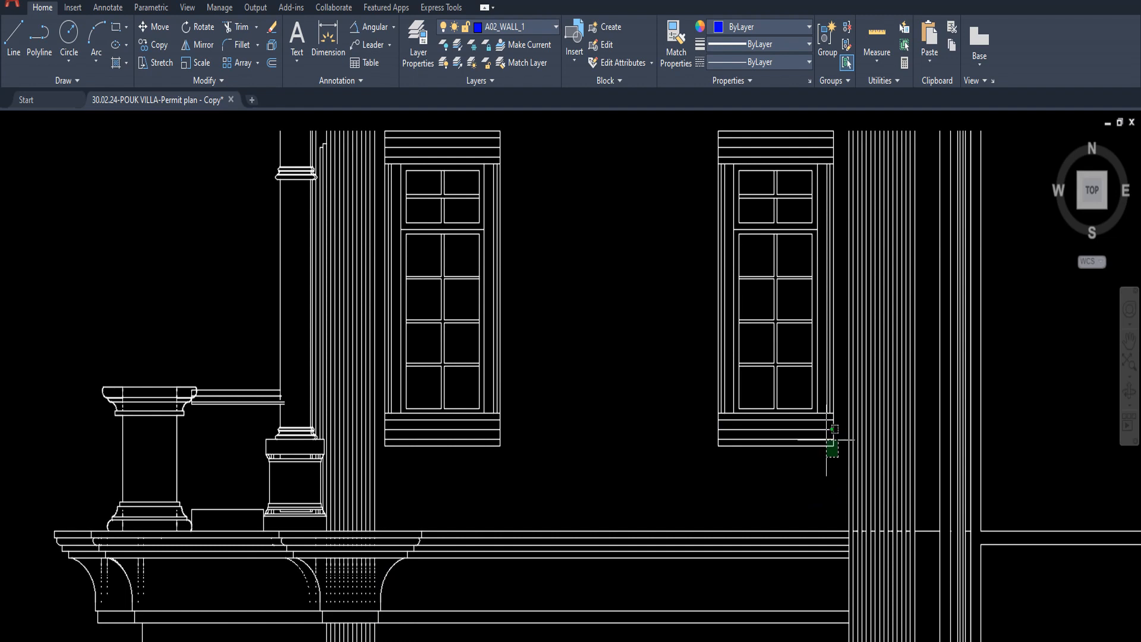
Match the grey line properties of the upper-floor windows onto the two paned windows on the floor below.
scroll(826, 439, down, 2)
middle_drag(825, 440, 800, 561)
click(708, 364)
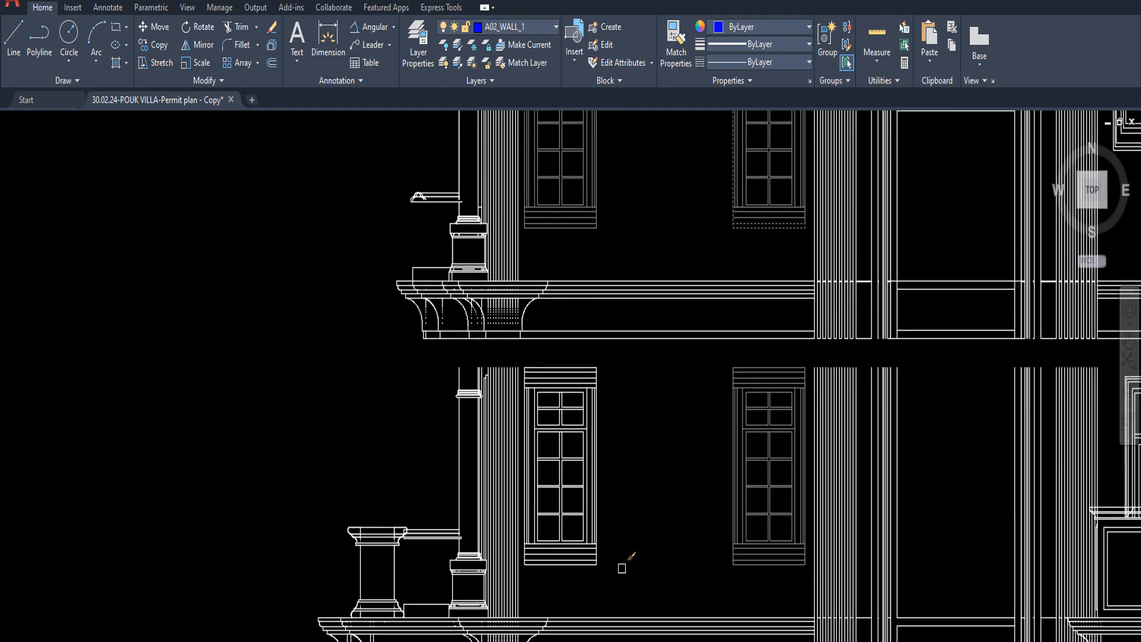
click(621, 568)
click(523, 361)
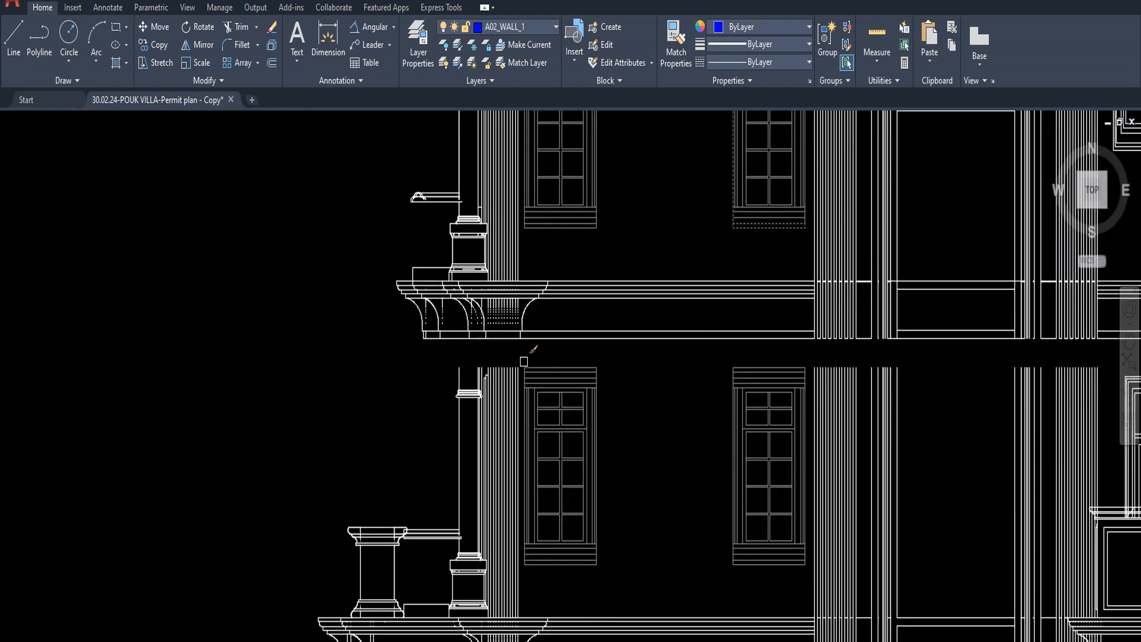
Match the same grey line properties onto the small ground-floor window with nested frames, and check its layer.
scroll(583, 423, down, 1)
mouse_move(583, 423)
middle_down()
mouse_move(607, 376)
mouse_move(601, 327)
middle_up()
scroll(607, 374, down, 1)
mouse_move(754, 404)
middle_down()
mouse_move(769, 497)
mouse_move(768, 487)
middle_up()
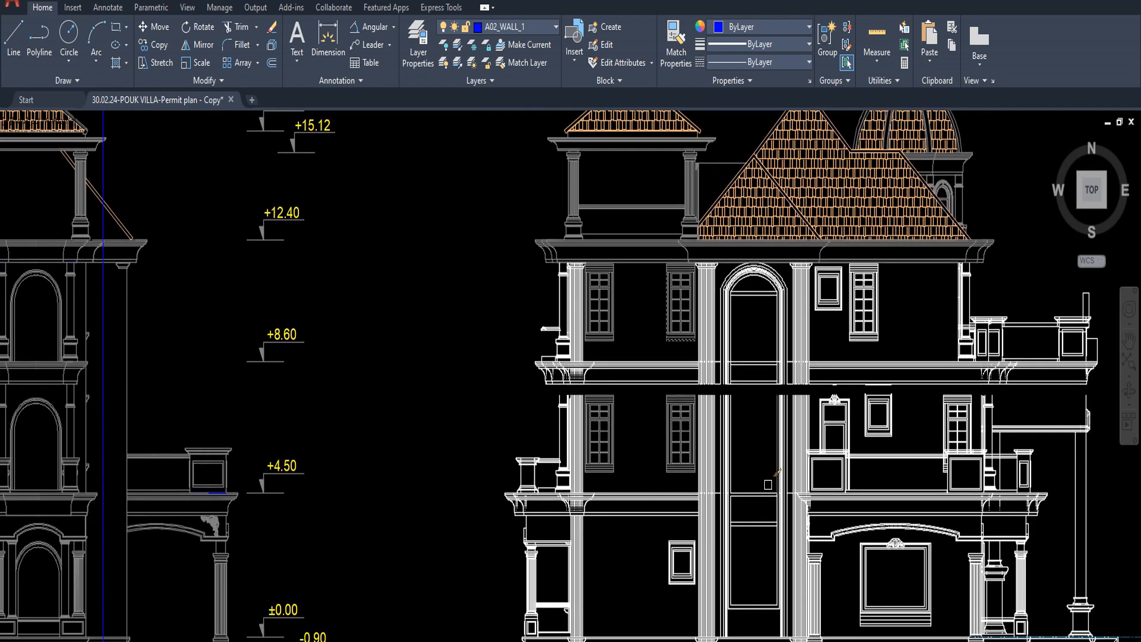
scroll(679, 576, up, 2)
middle_drag(679, 576, 736, 468)
scroll(736, 468, down, 3)
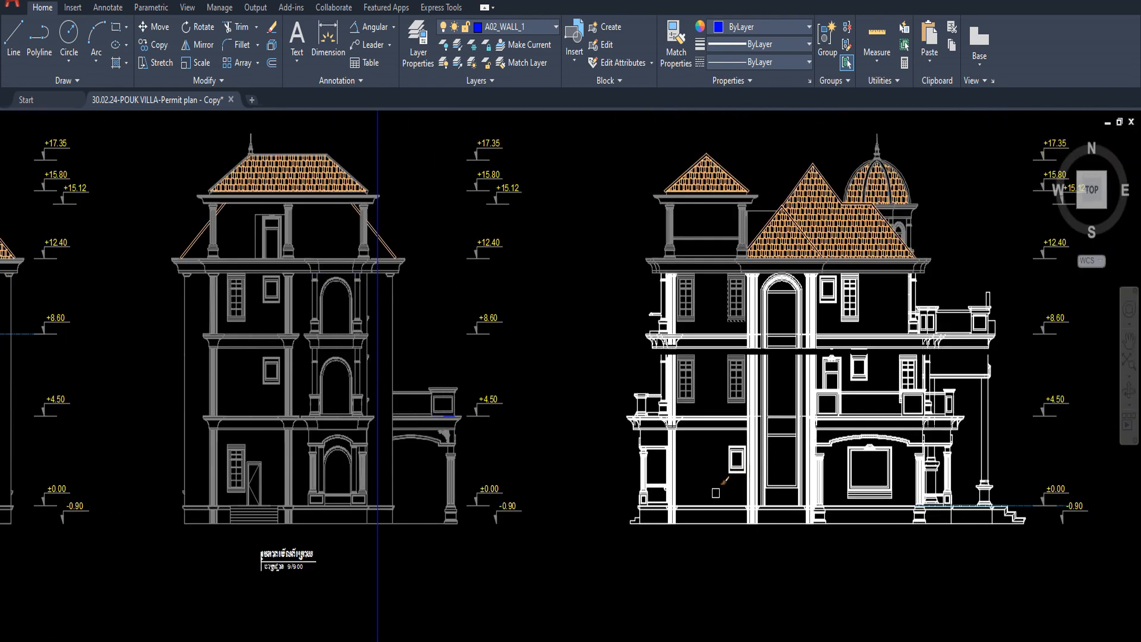
scroll(716, 492, up, 6)
click(773, 514)
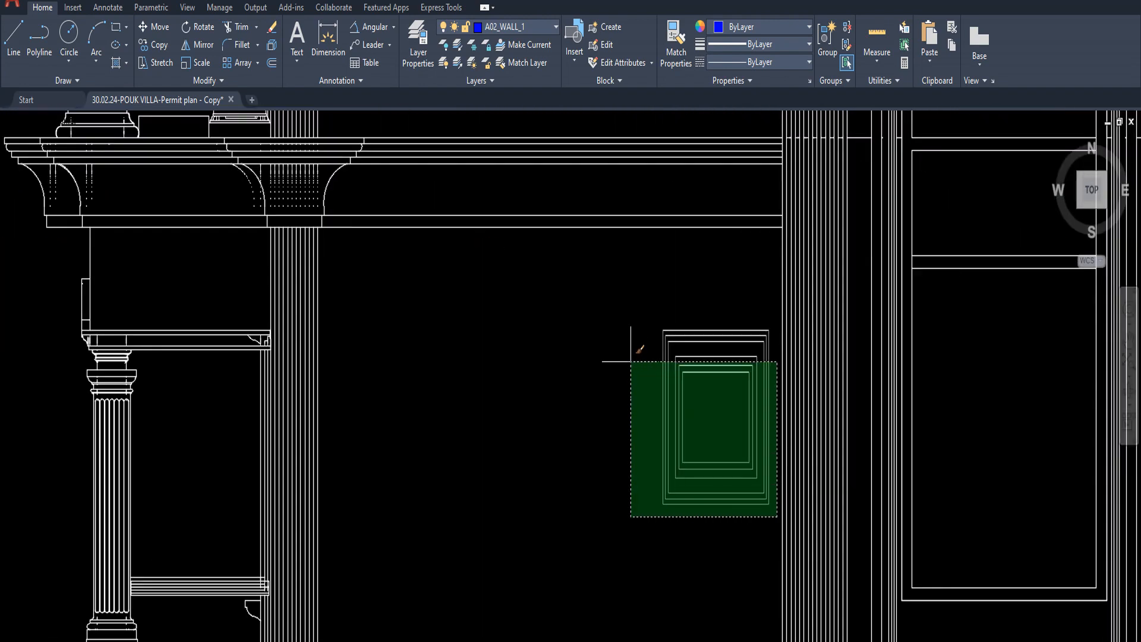
click(591, 290)
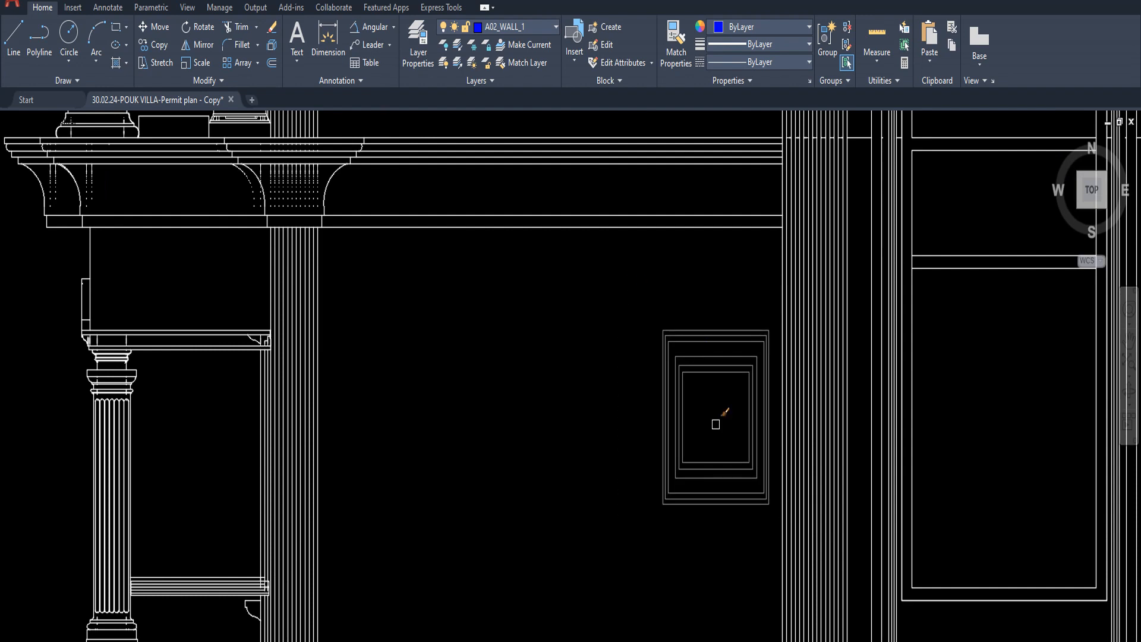
click(779, 516)
click(622, 302)
scroll(616, 380, down, 2)
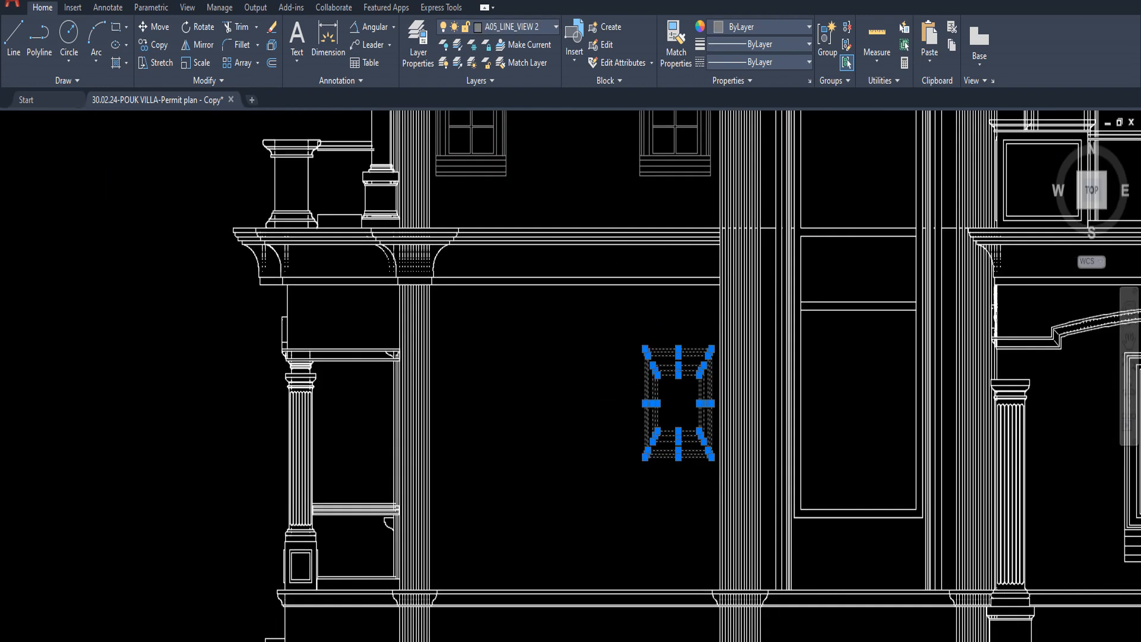
key(Escape)
Examine the neighbouring rear elevation and the windows of the unfinished side elevation.
scroll(653, 412, down, 4)
mouse_move(623, 394)
middle_down()
mouse_move(585, 485)
mouse_move(643, 492)
middle_up()
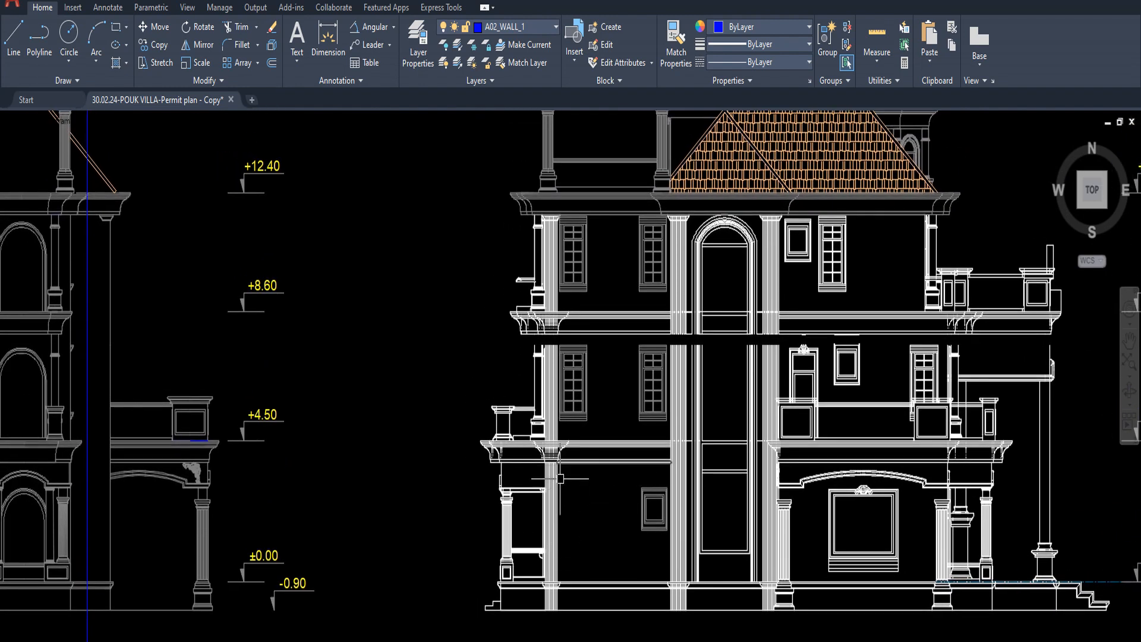
middle_drag(559, 478, 730, 459)
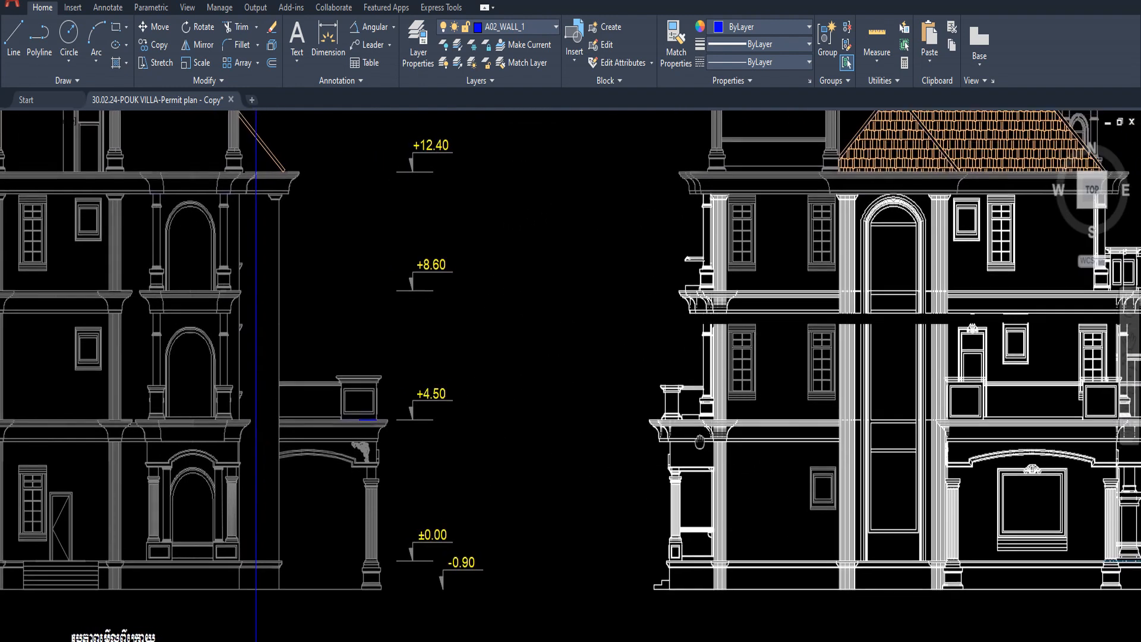
middle_drag(615, 465, 606, 475)
middle_drag(112, 474, 416, 463)
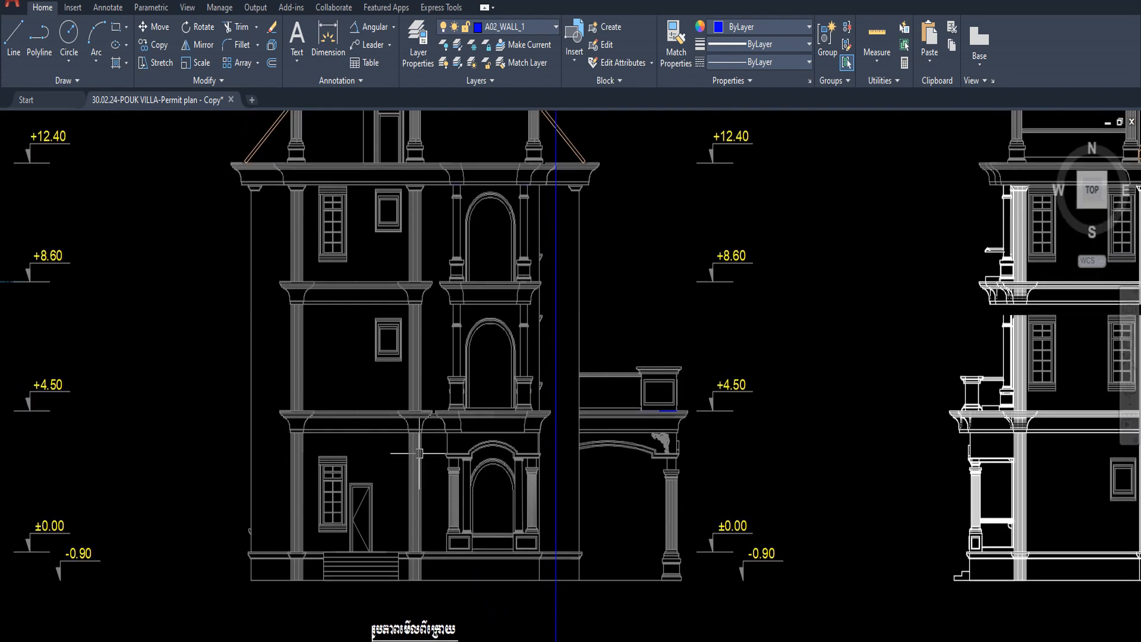
middle_drag(574, 496, 348, 479)
middle_drag(652, 574, 872, 508)
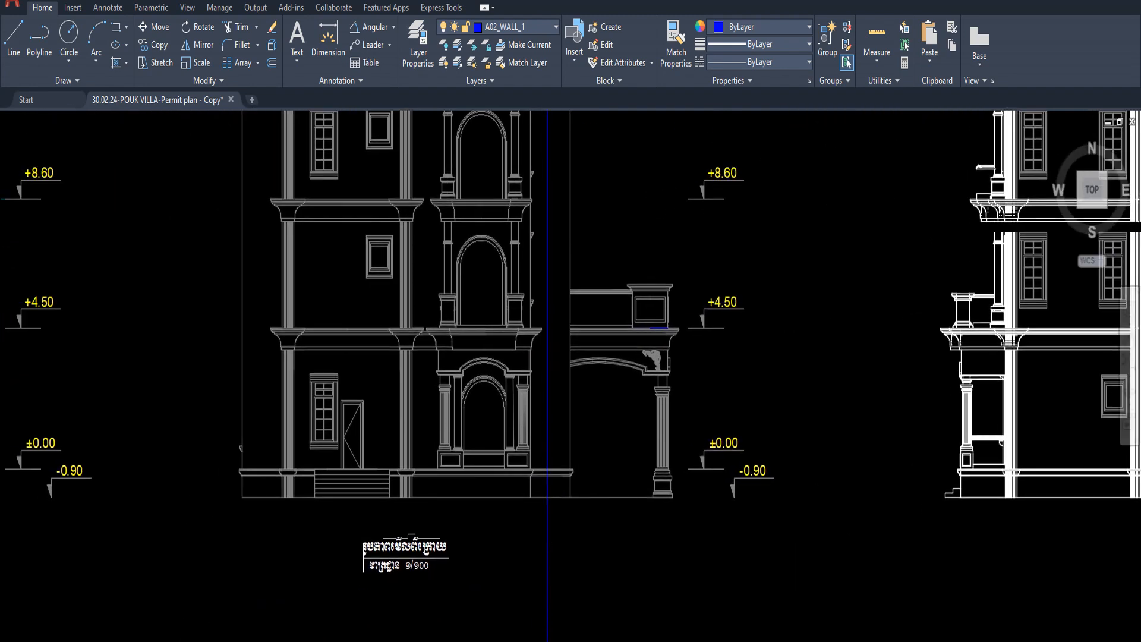
middle_drag(1004, 410, 525, 517)
middle_drag(776, 502, 723, 524)
scroll(851, 599, up, 4)
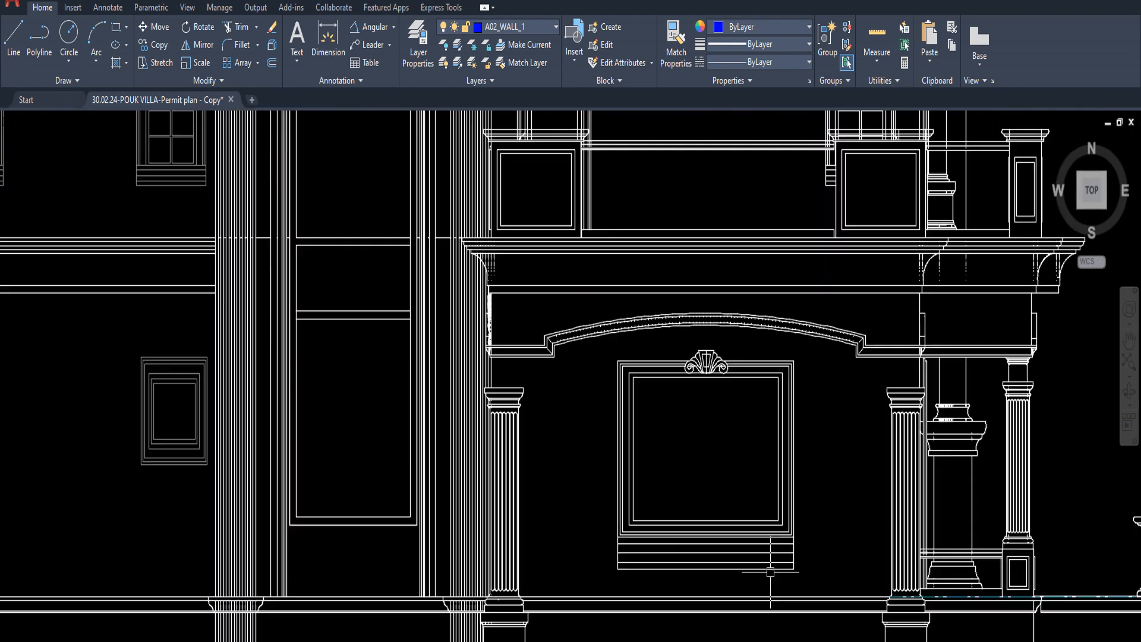
scroll(816, 582, up, 2)
scroll(796, 570, down, 4)
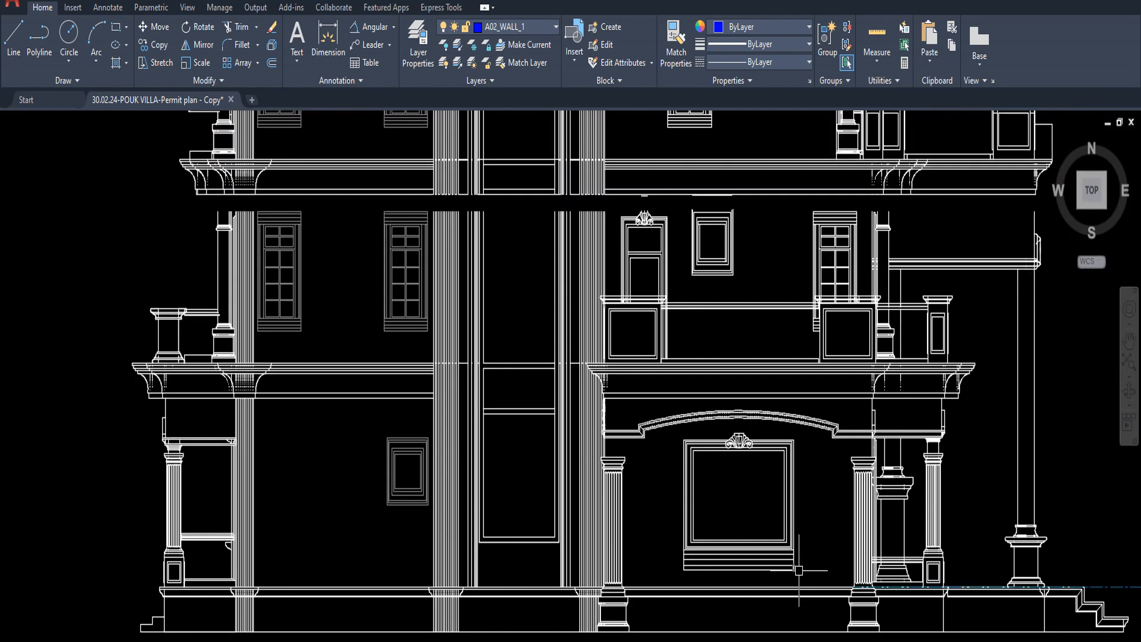
scroll(798, 570, down, 6)
middle_drag(668, 541, 722, 537)
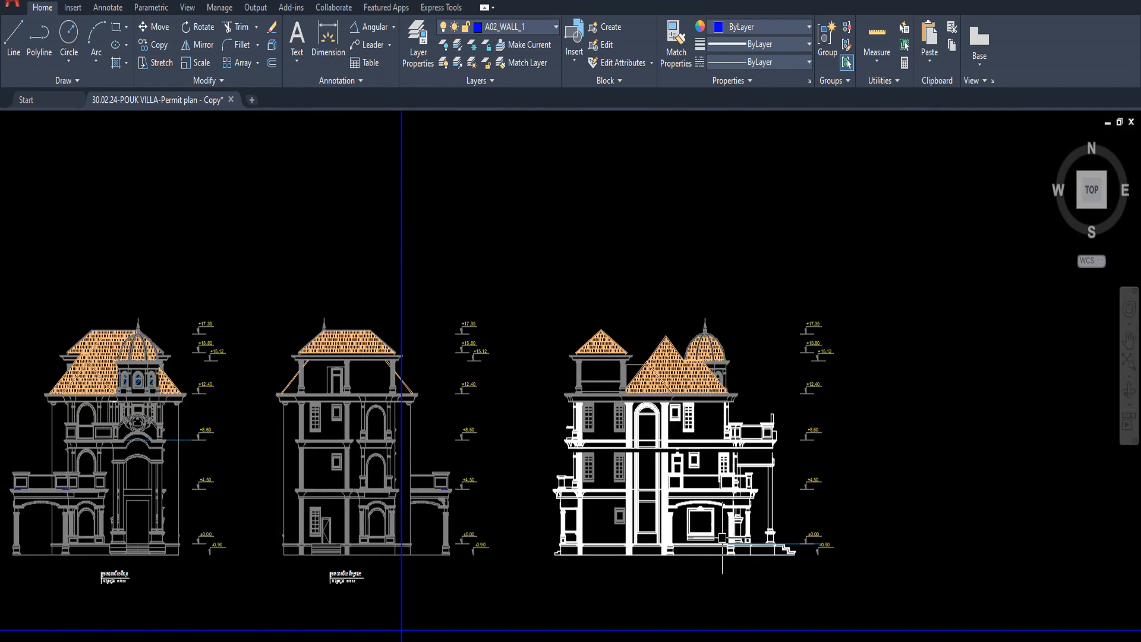
scroll(722, 538, up, 4)
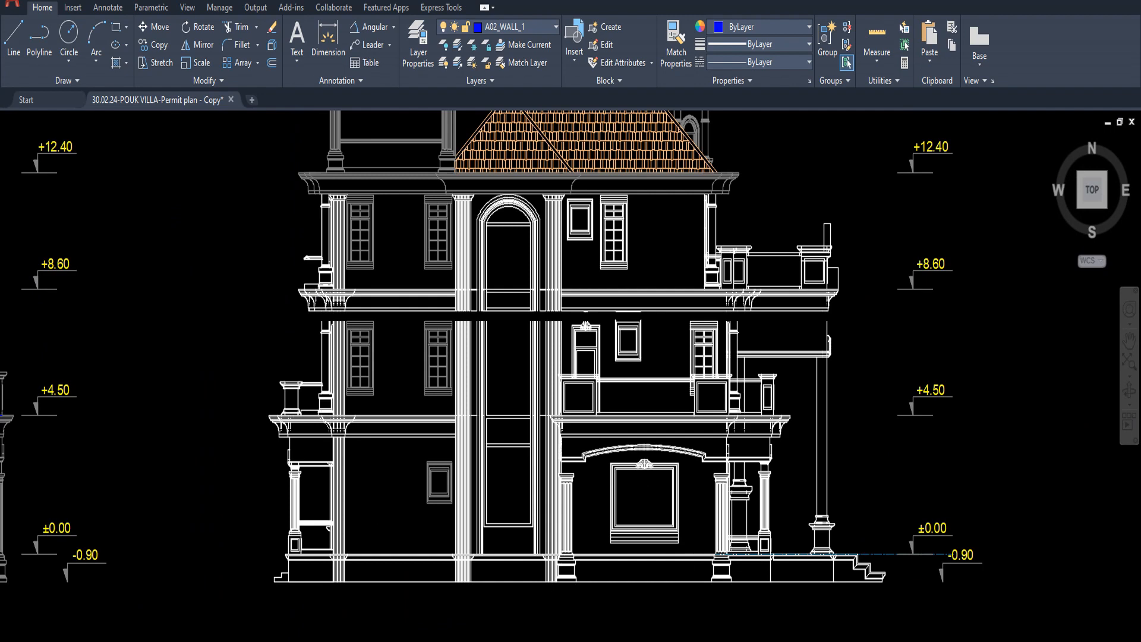
click(609, 458)
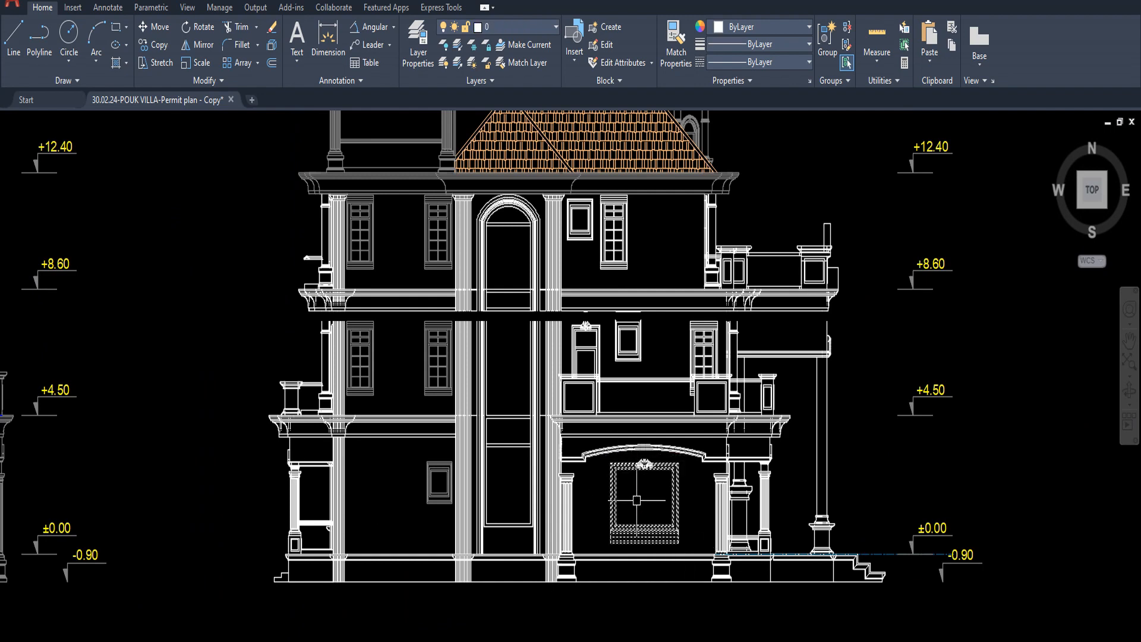
key(Escape)
scroll(662, 478, up, 4)
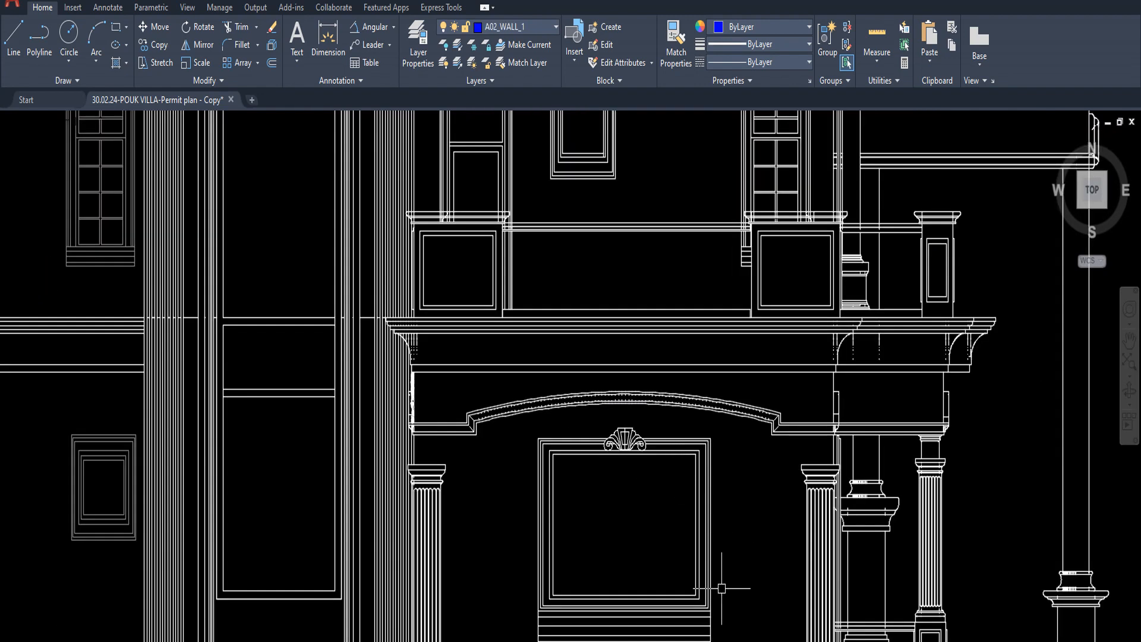
middle_drag(730, 618, 739, 555)
click(744, 592)
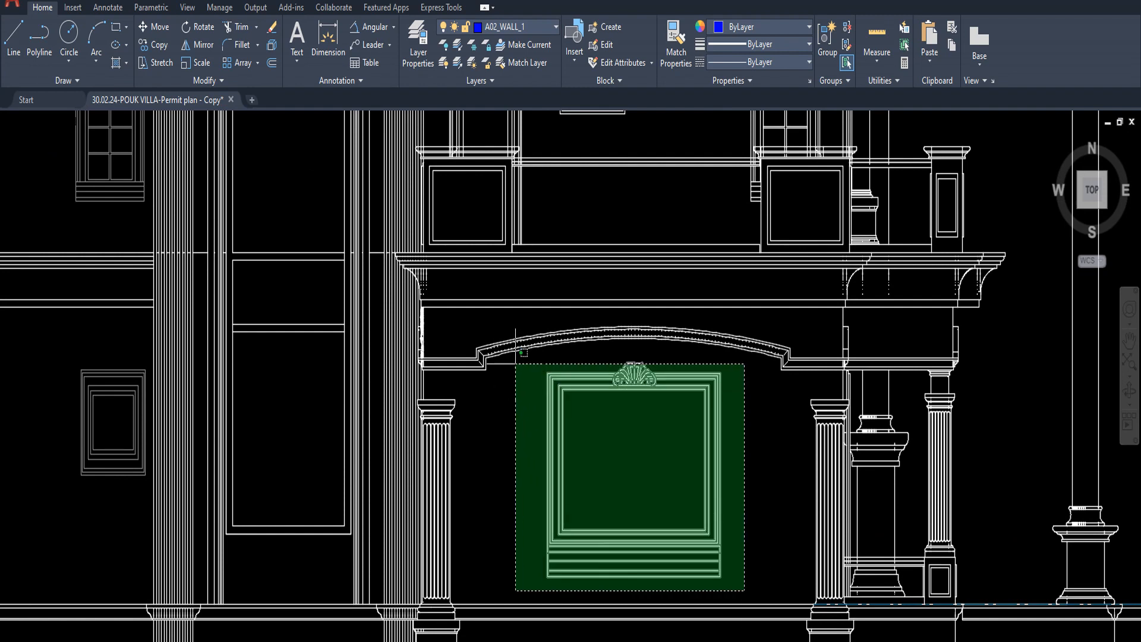
click(518, 356)
key(Escape)
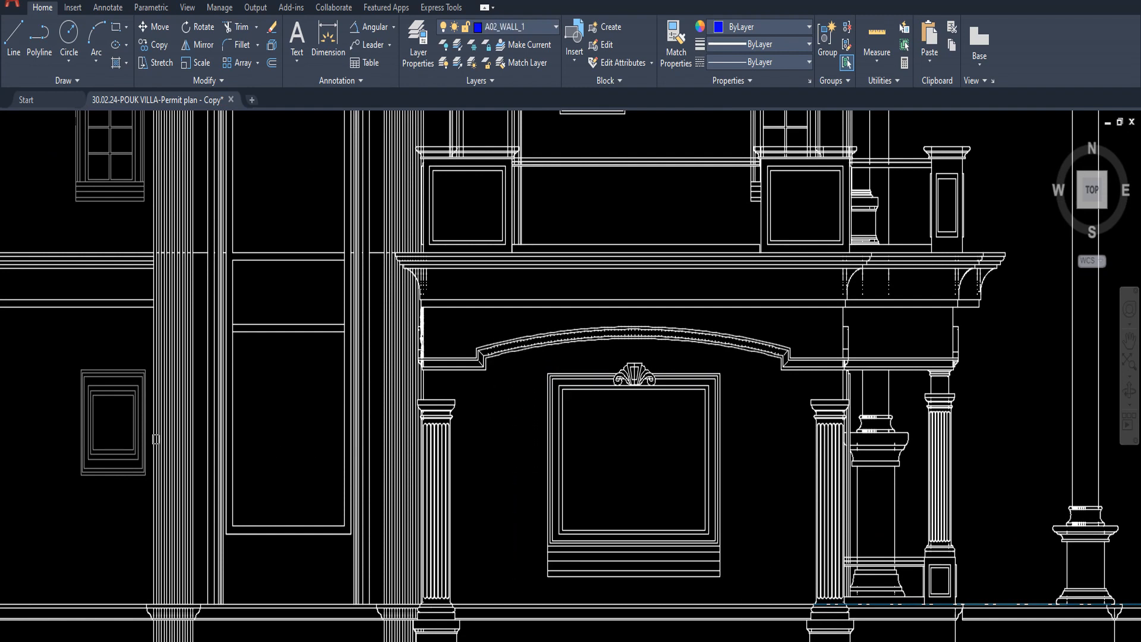
Match the small ground-floor window's properties onto the large ground-floor window, including its shell ornament and sill.
click(137, 439)
click(740, 587)
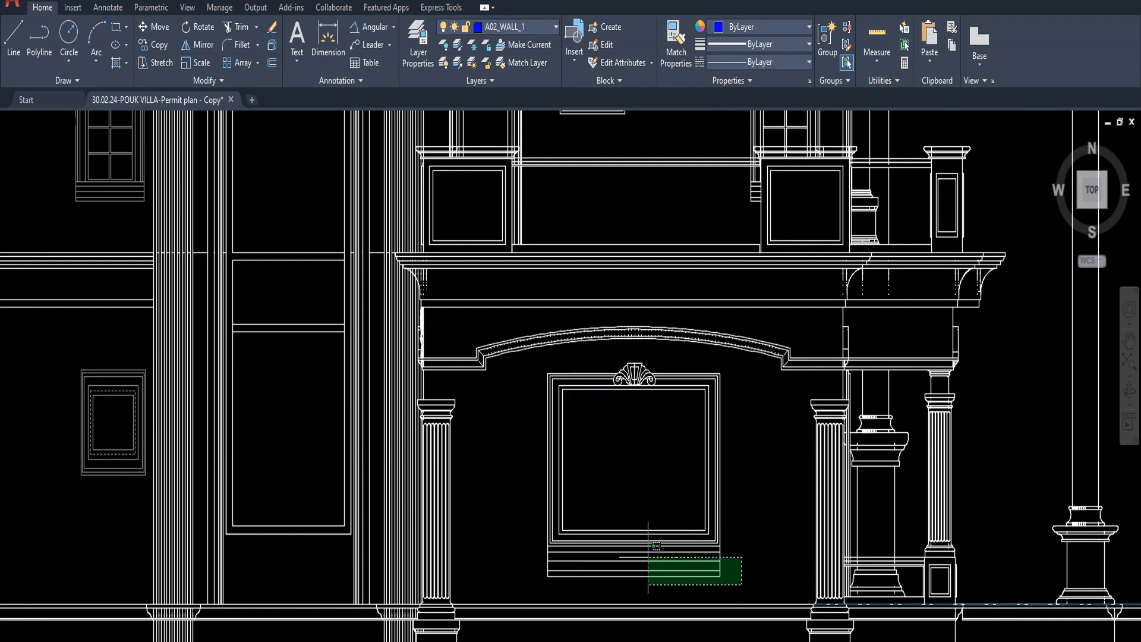
click(555, 347)
middle_drag(555, 347, 834, 386)
scroll(571, 510, down, 2)
mouse_move(595, 570)
middle_down()
mouse_move(616, 540)
mouse_move(660, 571)
middle_up()
scroll(669, 576, up, 4)
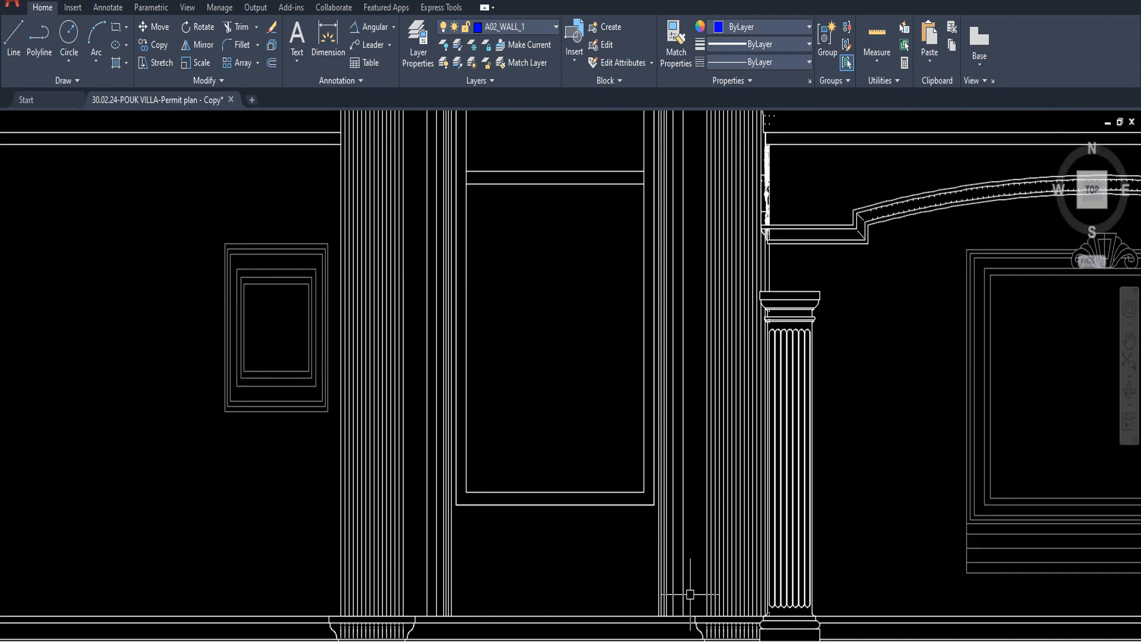
click(690, 594)
scroll(644, 570, down, 5)
scroll(535, 387, up, 3)
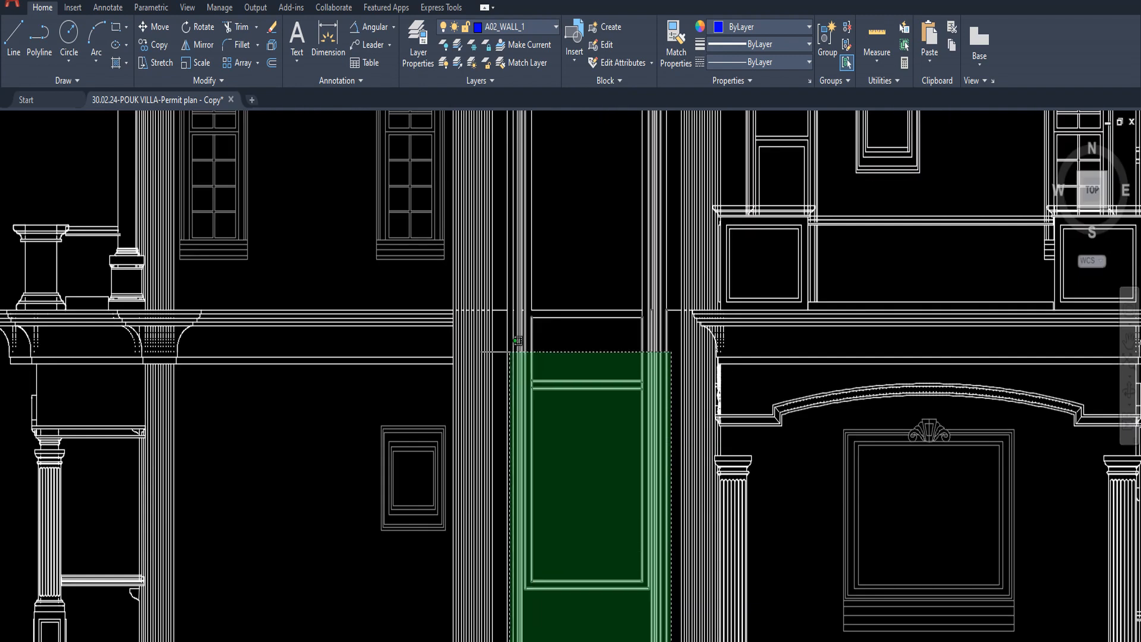
scroll(508, 351, up, 6)
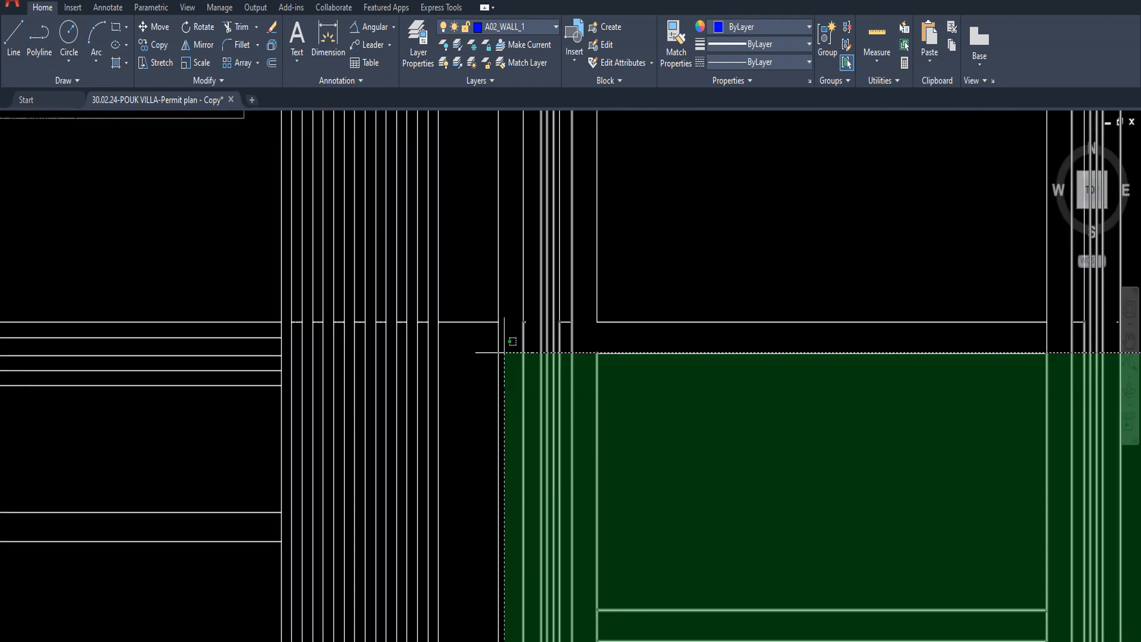
scroll(505, 352, down, 5)
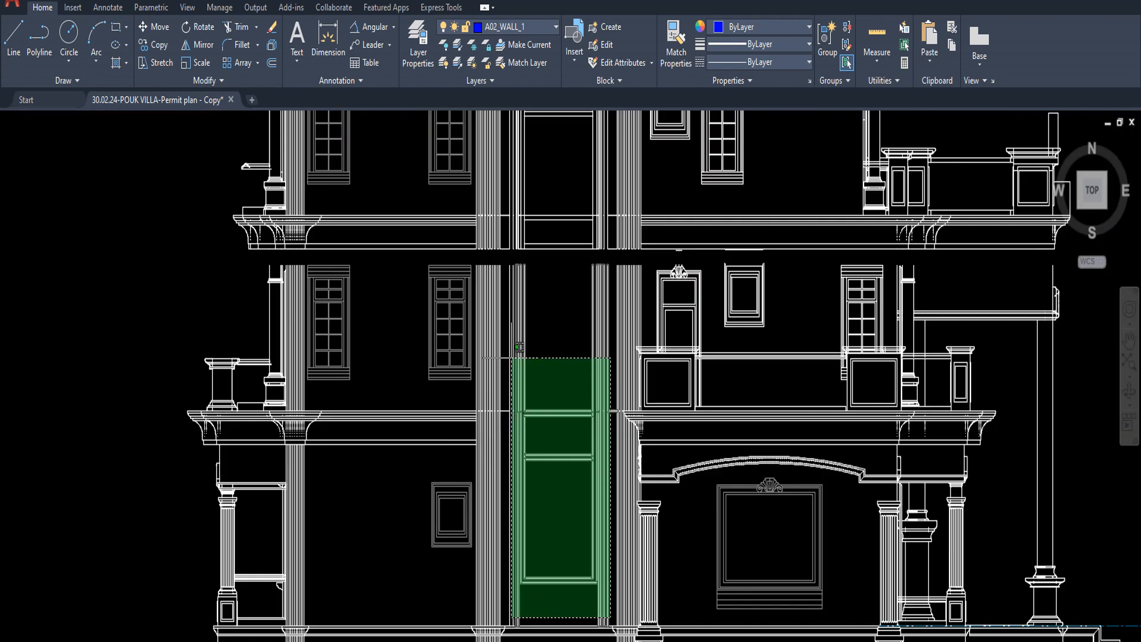
scroll(519, 347, up, 4)
click(505, 264)
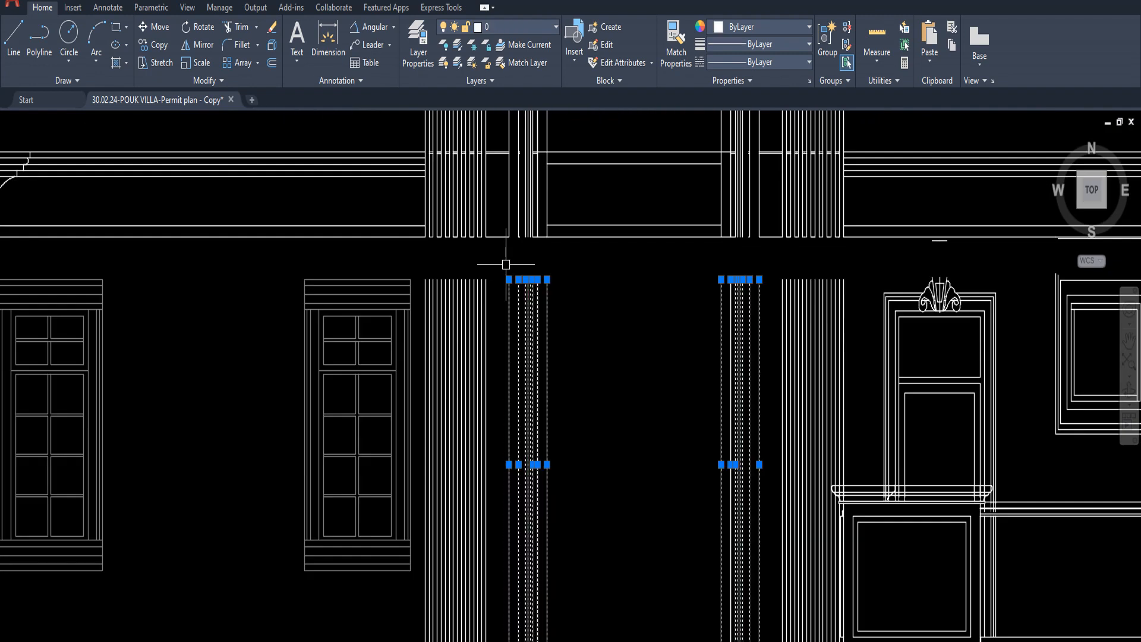
scroll(505, 264, down, 4)
key(Escape)
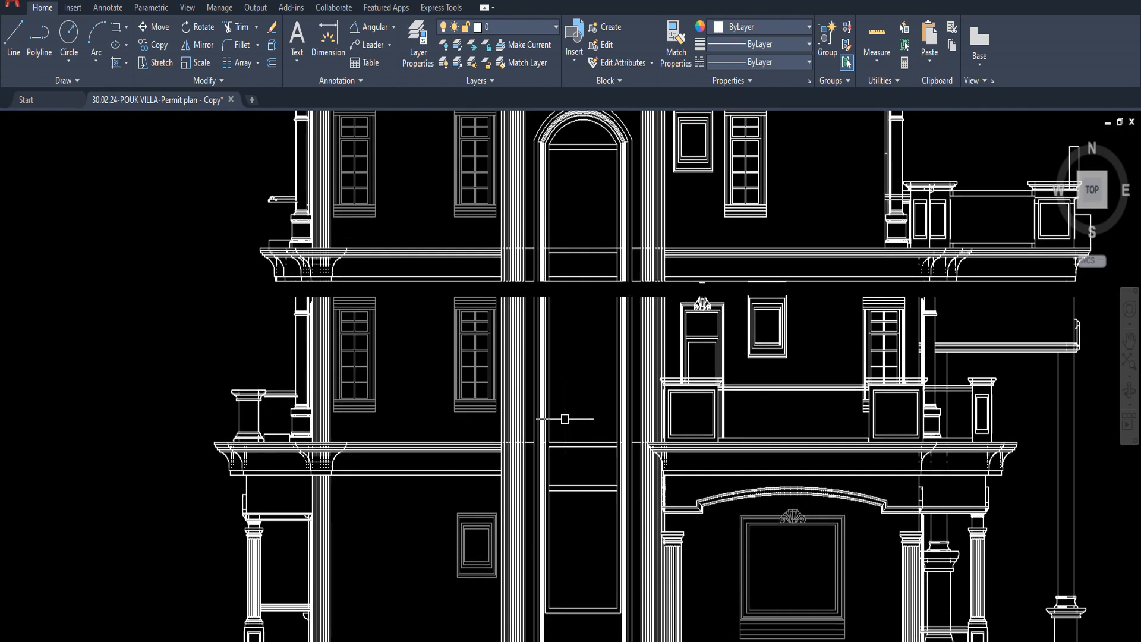
click(549, 428)
middle_drag(552, 429, 551, 378)
key(Escape)
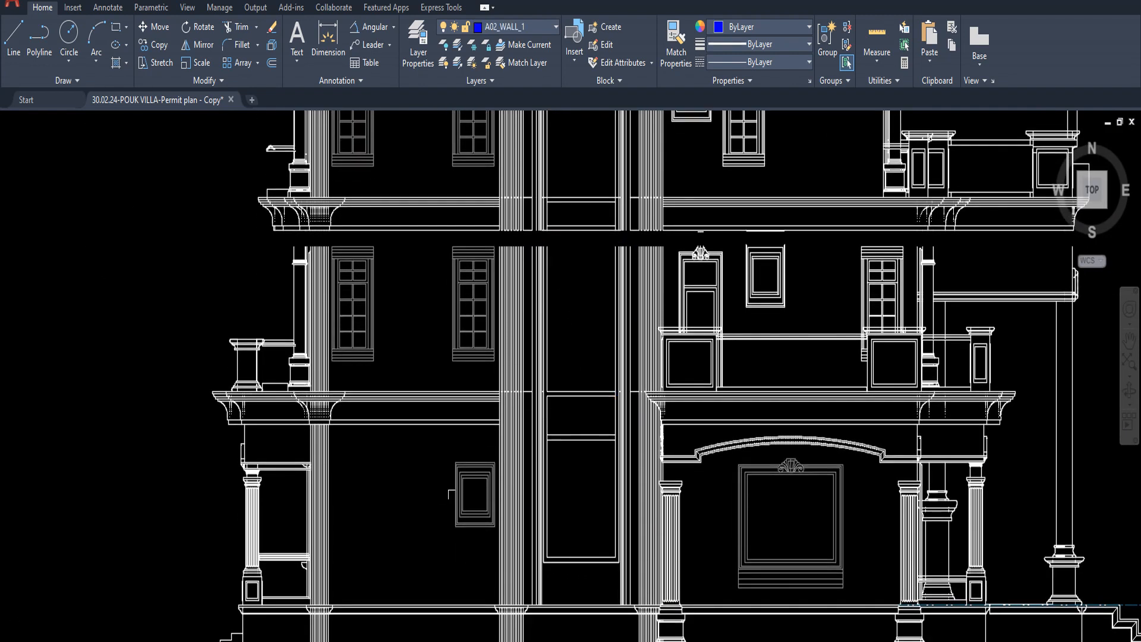
Match the small ground-floor window's properties onto the tall central window between the fluted columns on the lower two floors.
scroll(627, 578, up, 4)
click(643, 624)
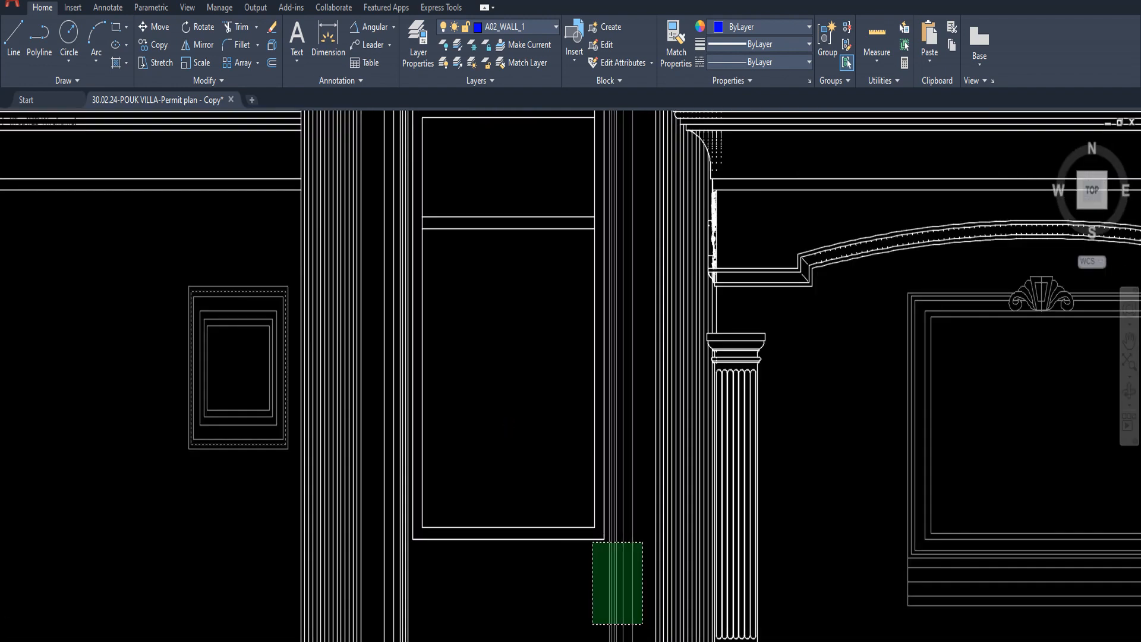
scroll(499, 437, down, 2)
middle_drag(499, 437, 563, 628)
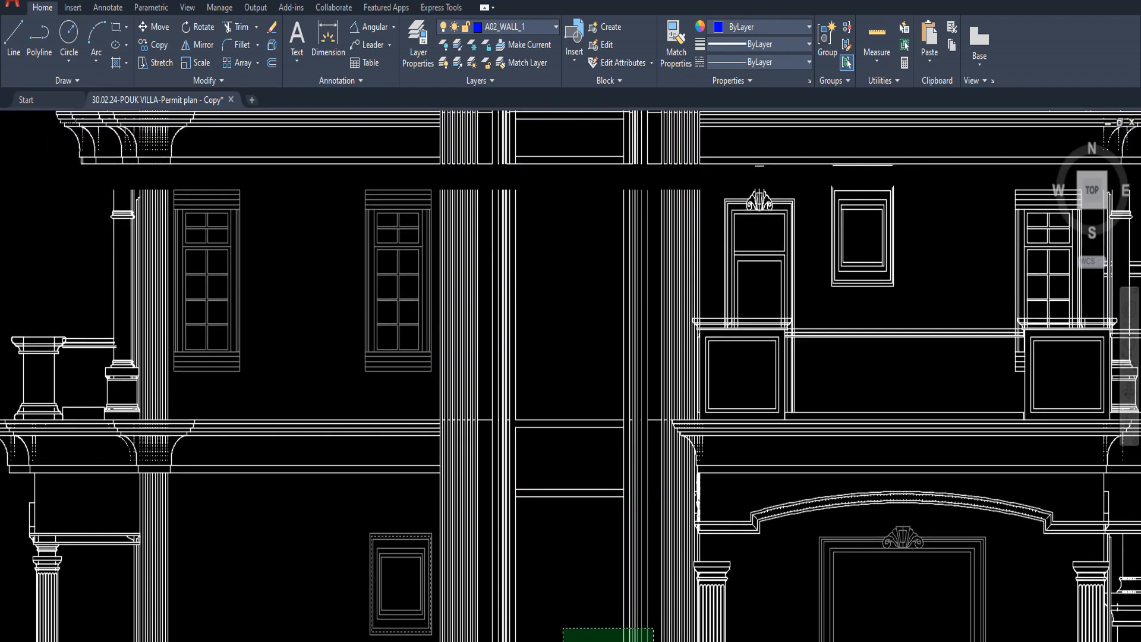
click(495, 175)
middle_drag(509, 479, 532, 413)
scroll(669, 356, up, 2)
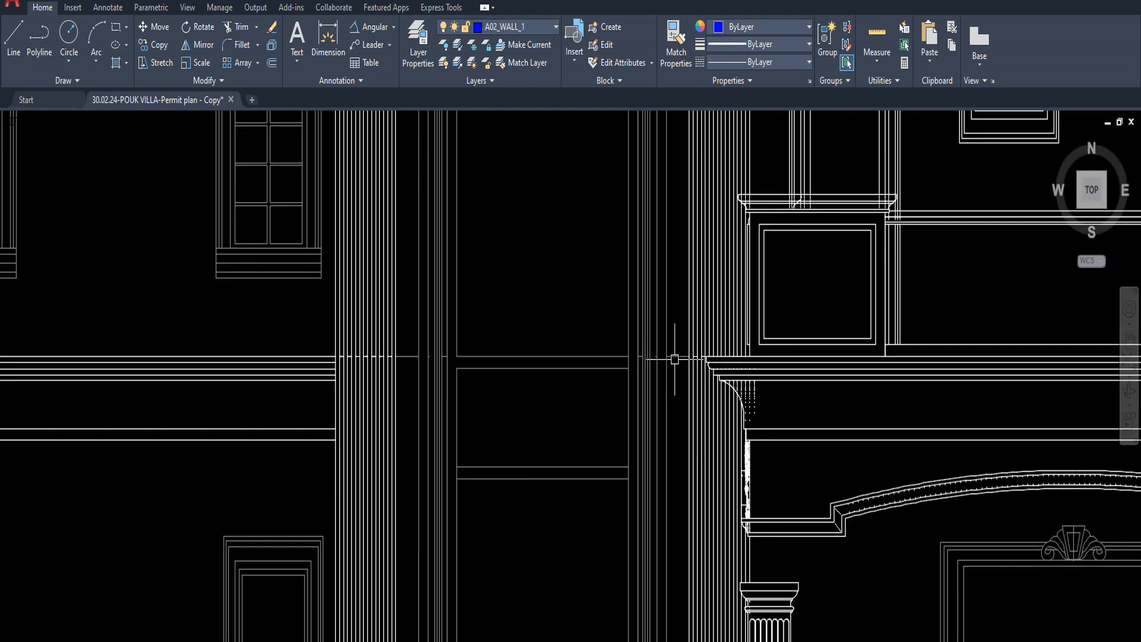
Erase the short horizontal line fragments crossing the right jamb of the tall central window at the +4.50 cornice level.
scroll(677, 356, up, 3)
click(586, 311)
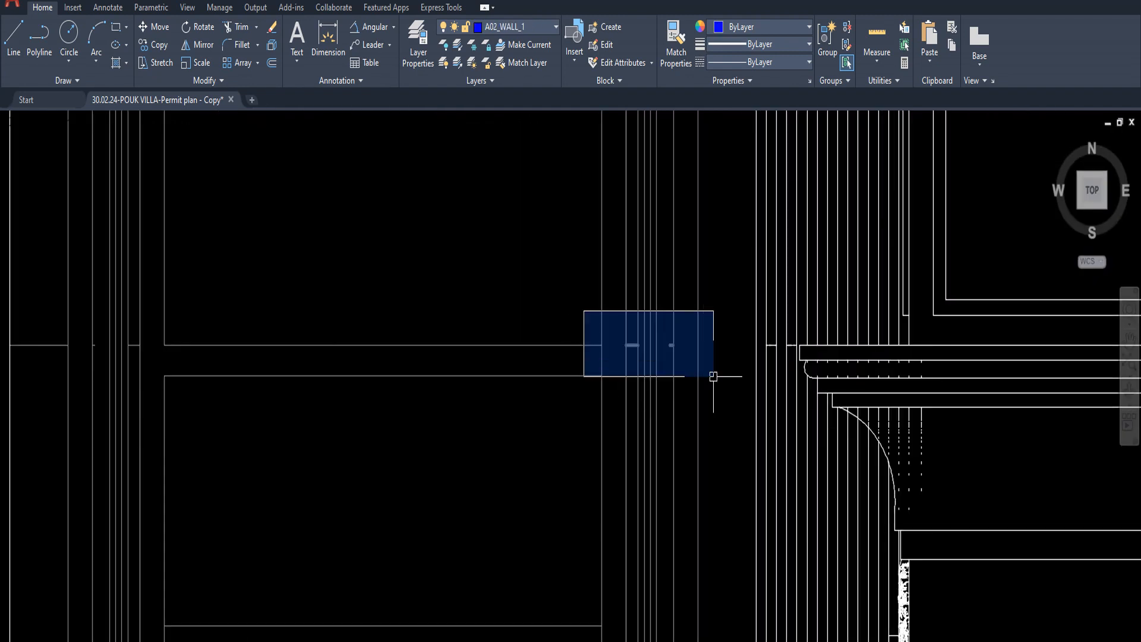
click(714, 377)
scroll(581, 373, down, 3)
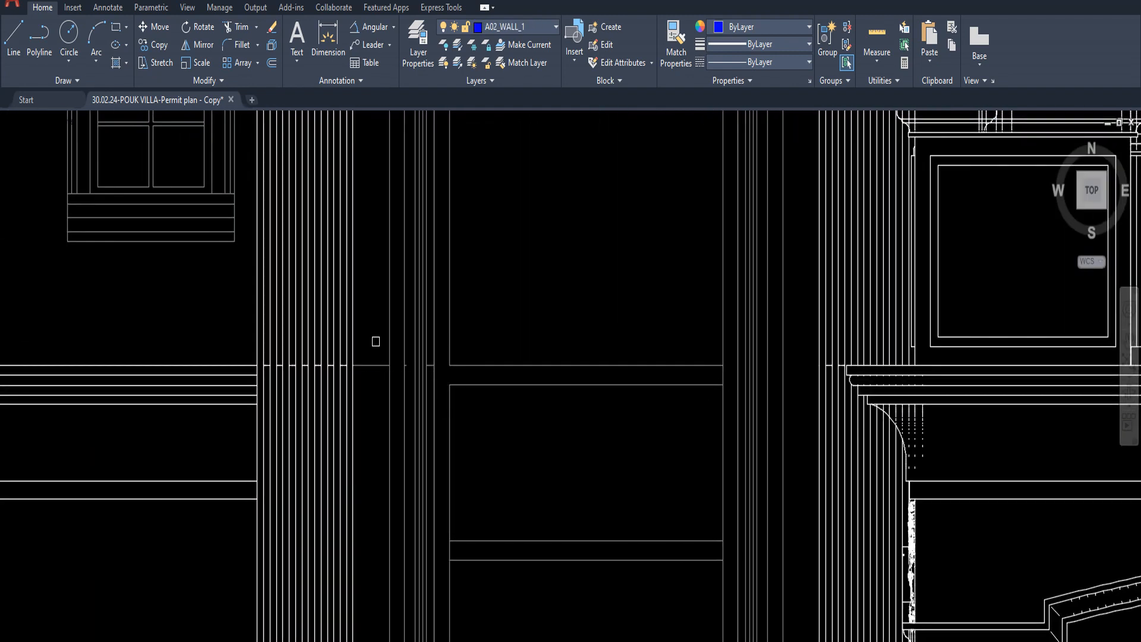
Erase the short horizontal line fragments crossing the left jamb of the tall central window at the +4.50 cornice level.
click(375, 334)
click(421, 379)
click(378, 337)
click(441, 383)
click(365, 352)
click(449, 380)
scroll(470, 374, down, 4)
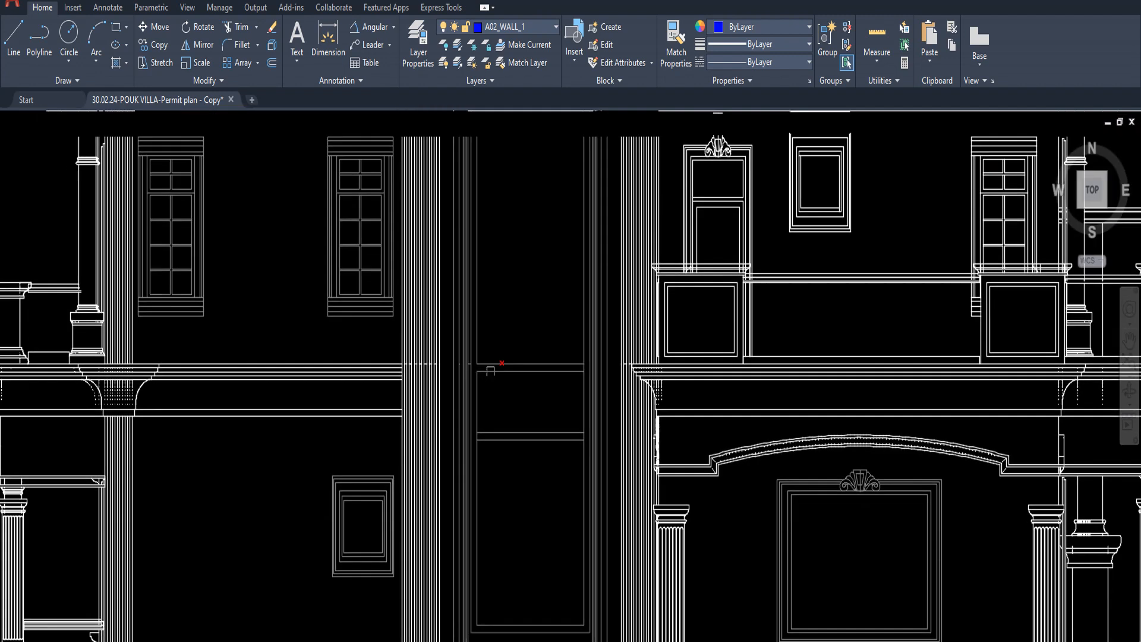
scroll(452, 354, up, 6)
click(419, 301)
click(511, 370)
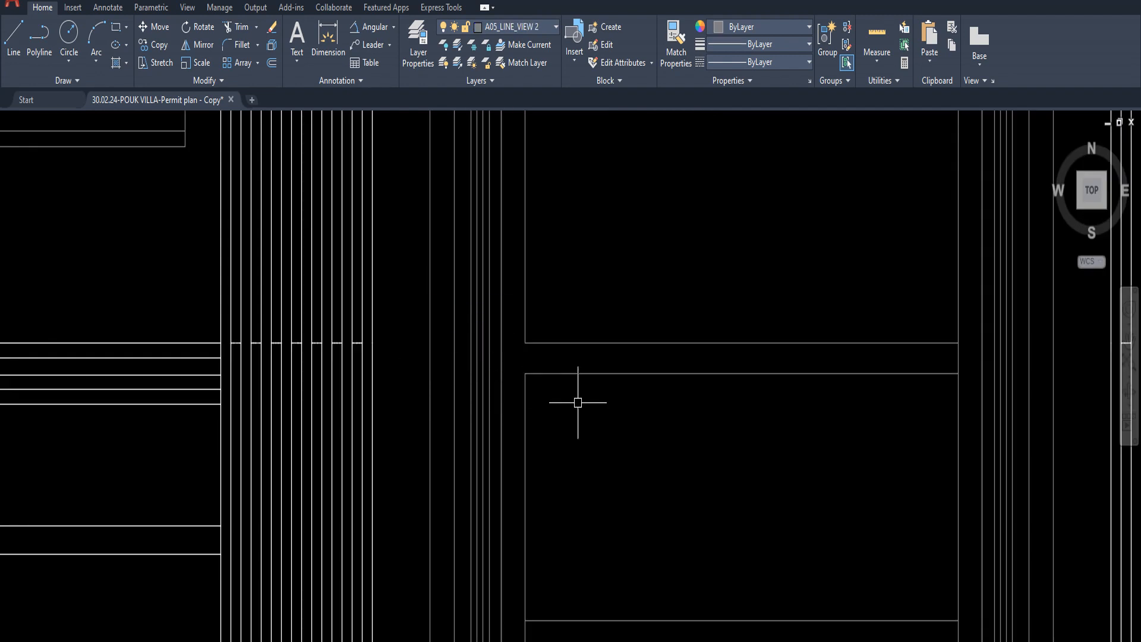
scroll(580, 419, down, 3)
scroll(395, 400, down, 3)
scroll(529, 461, up, 5)
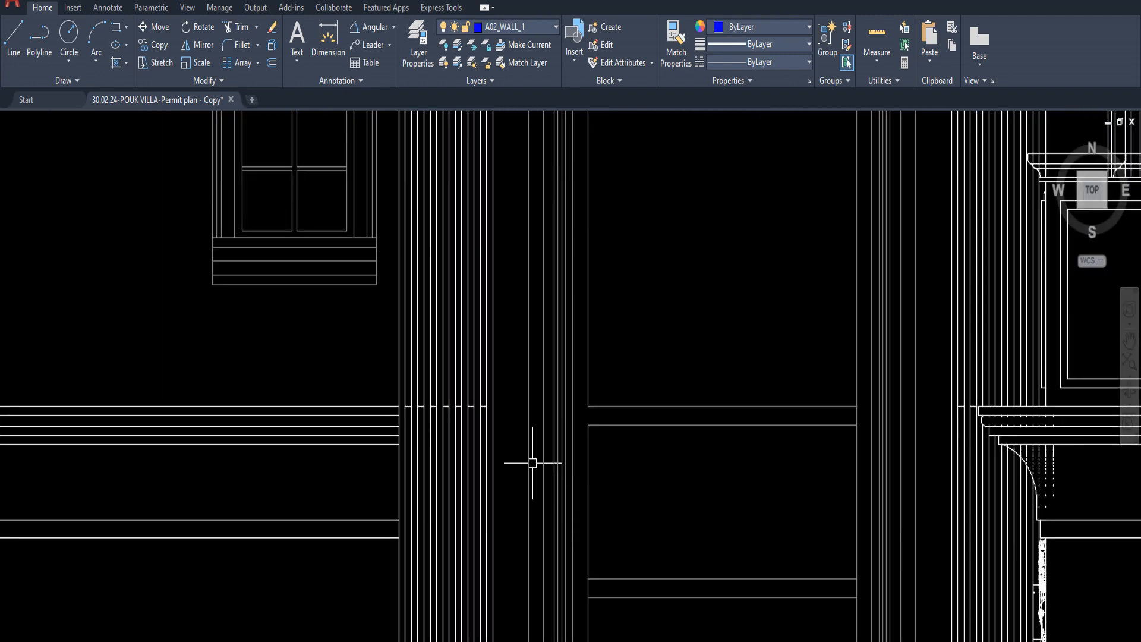
Erase the short horizontal line fragments crossing the left fluted column at the +4.50 cornice level.
click(390, 386)
click(581, 445)
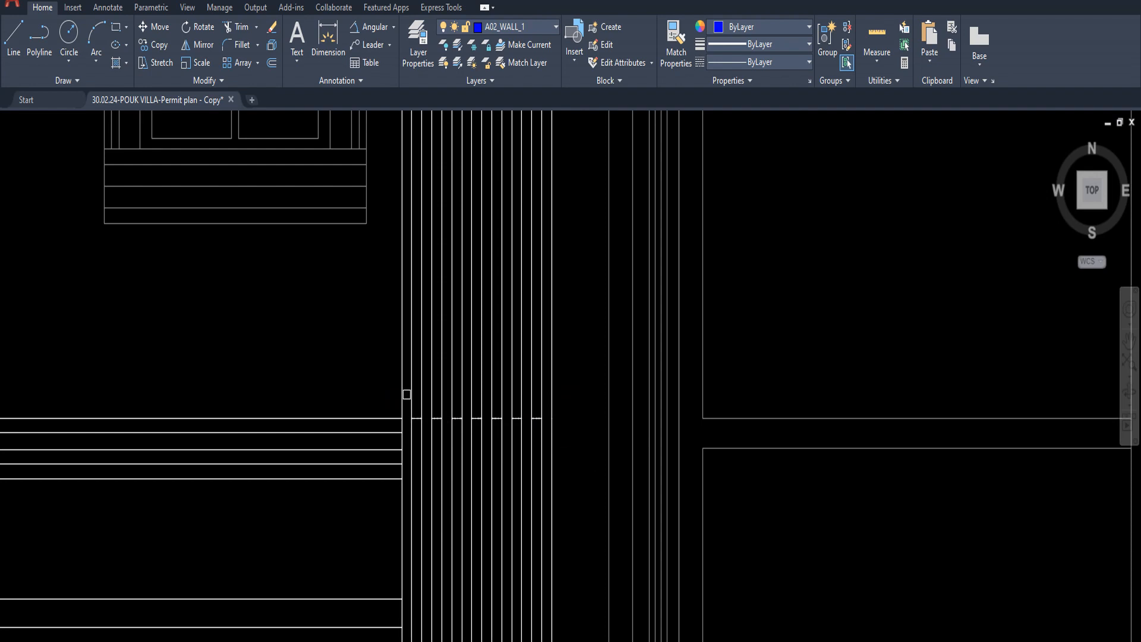
click(378, 362)
click(574, 453)
scroll(572, 457, down, 3)
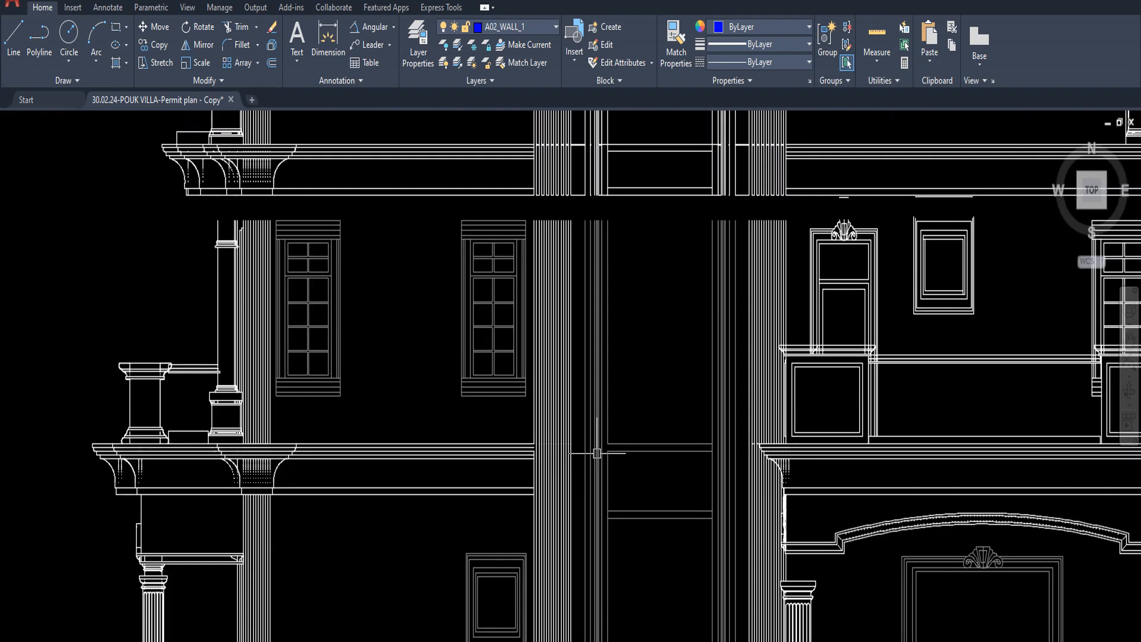
scroll(591, 453, up, 4)
scroll(682, 509, down, 5)
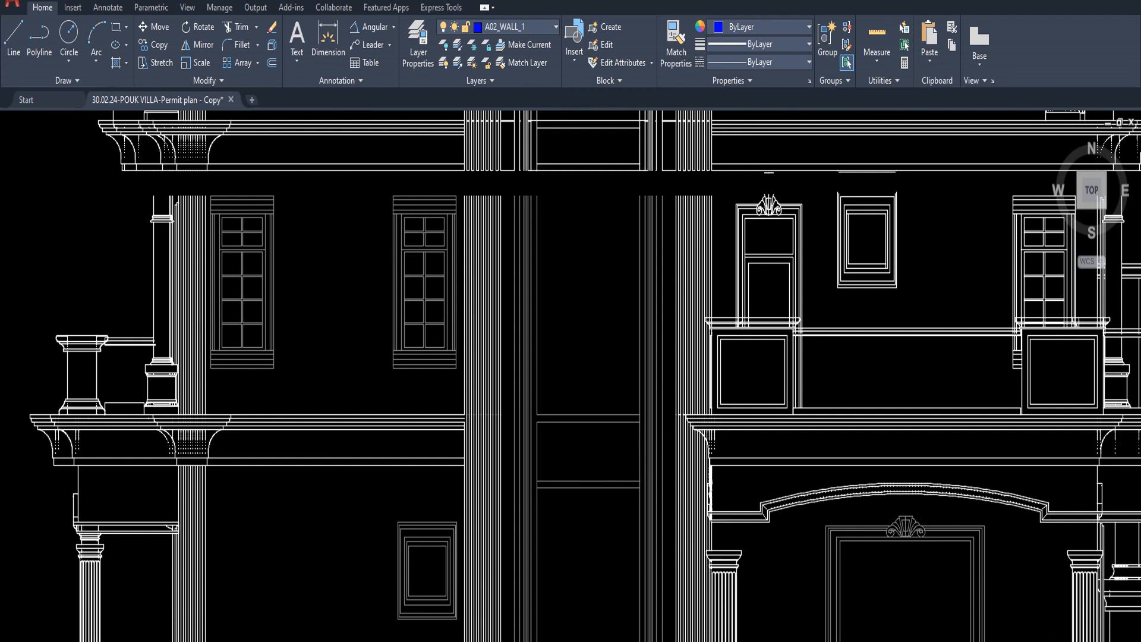
Inspect the side elevation from the ground floor up to the roofs for windows and lines that still need cleaning.
scroll(676, 437, down, 3)
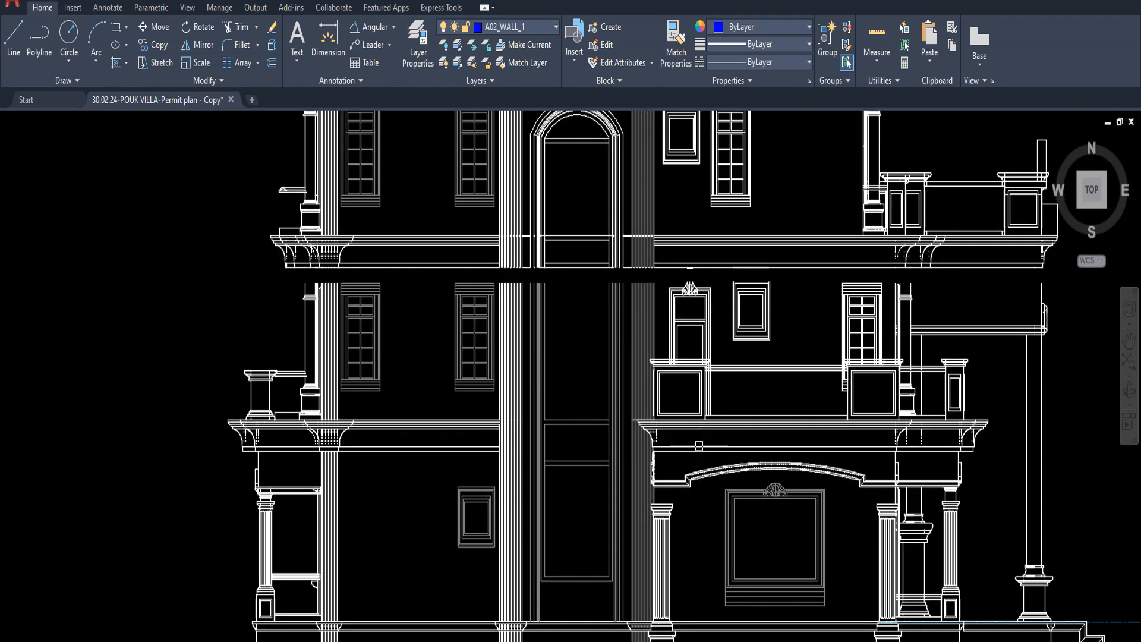
scroll(525, 471, down, 3)
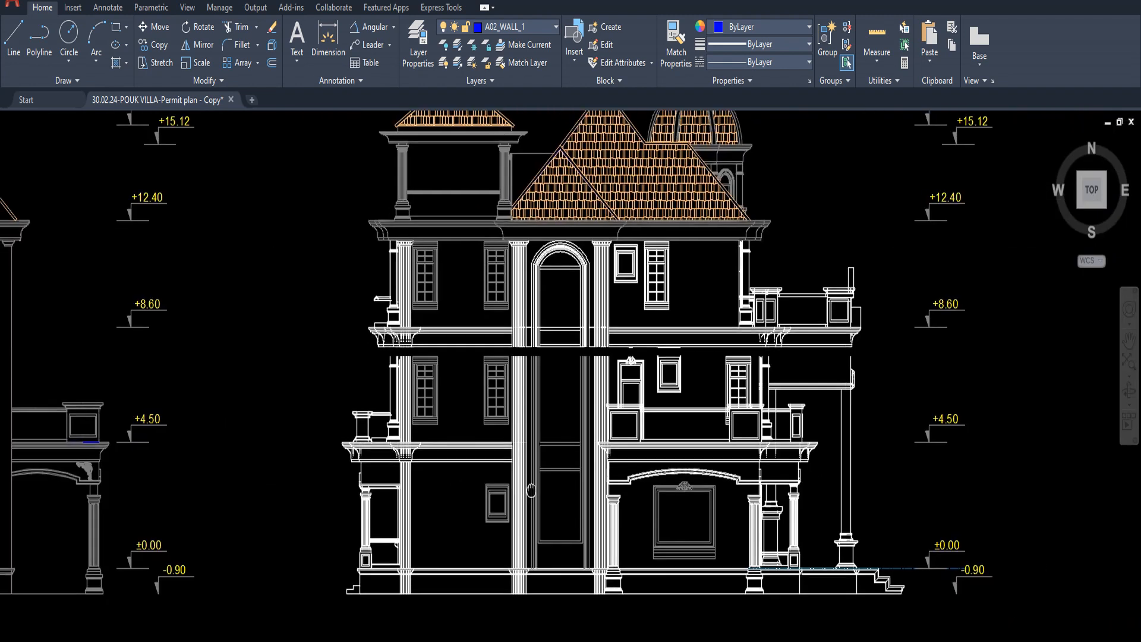
mouse_move(525, 471)
middle_down()
mouse_move(582, 520)
mouse_move(542, 524)
mouse_move(545, 558)
middle_up()
scroll(588, 520, down, 3)
scroll(542, 525, up, 6)
middle_drag(684, 237, 661, 329)
scroll(656, 324, down, 2)
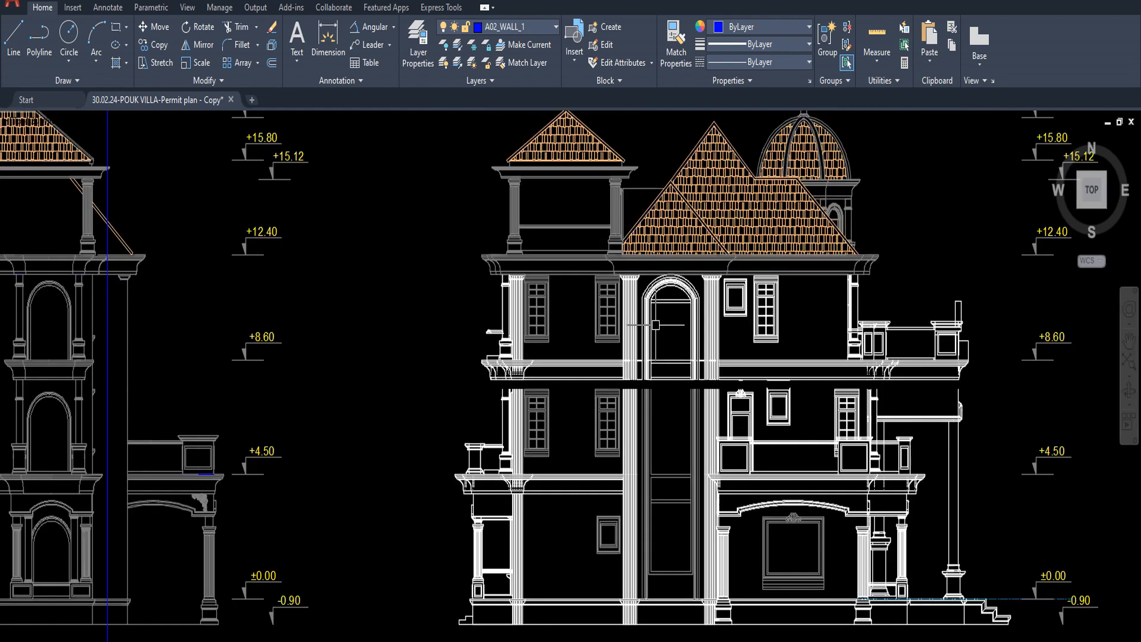
scroll(652, 315, up, 2)
scroll(663, 498, down, 2)
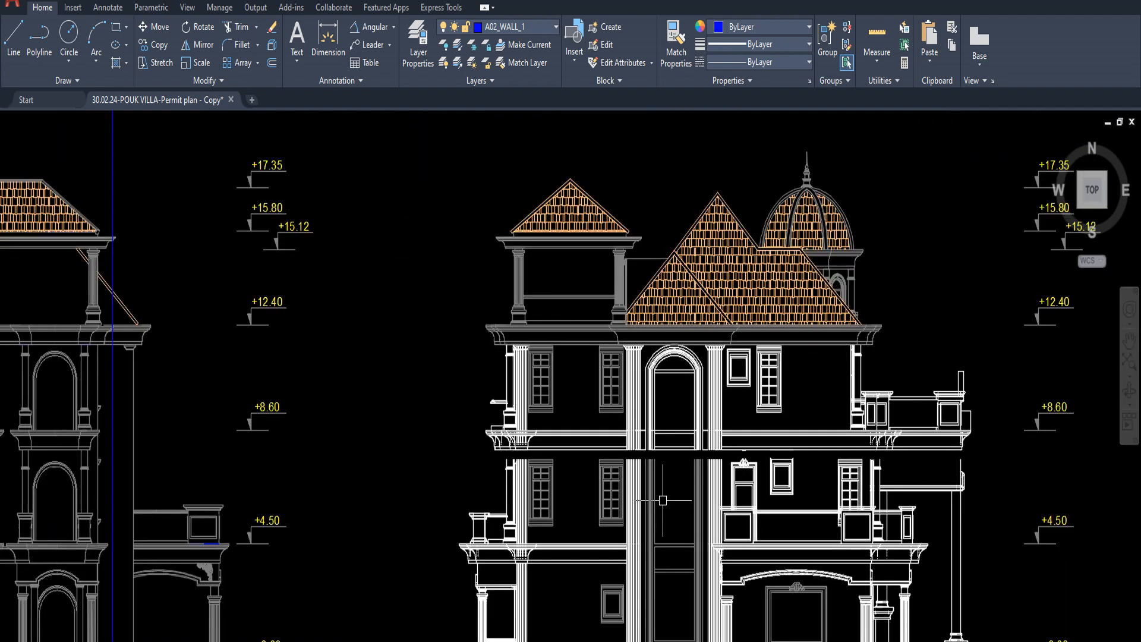
Match the tall lower central window's properties onto the arch, jambs and upper frame of the arched window on the top floor.
scroll(681, 562, up, 2)
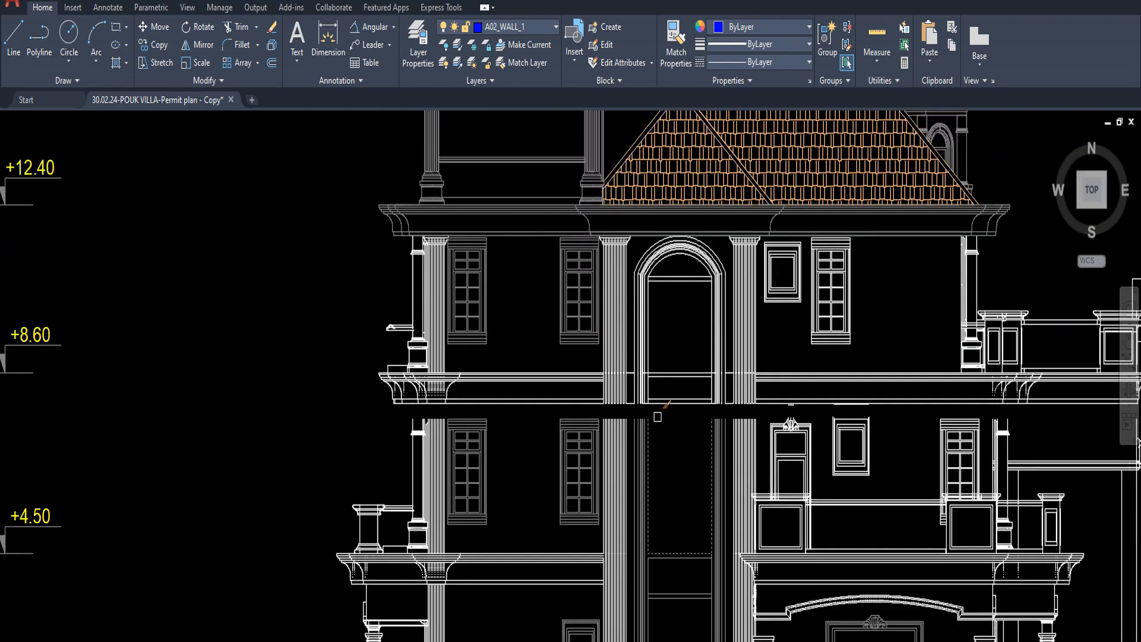
middle_drag(657, 416, 659, 466)
scroll(636, 368, up, 2)
scroll(784, 374, up, 2)
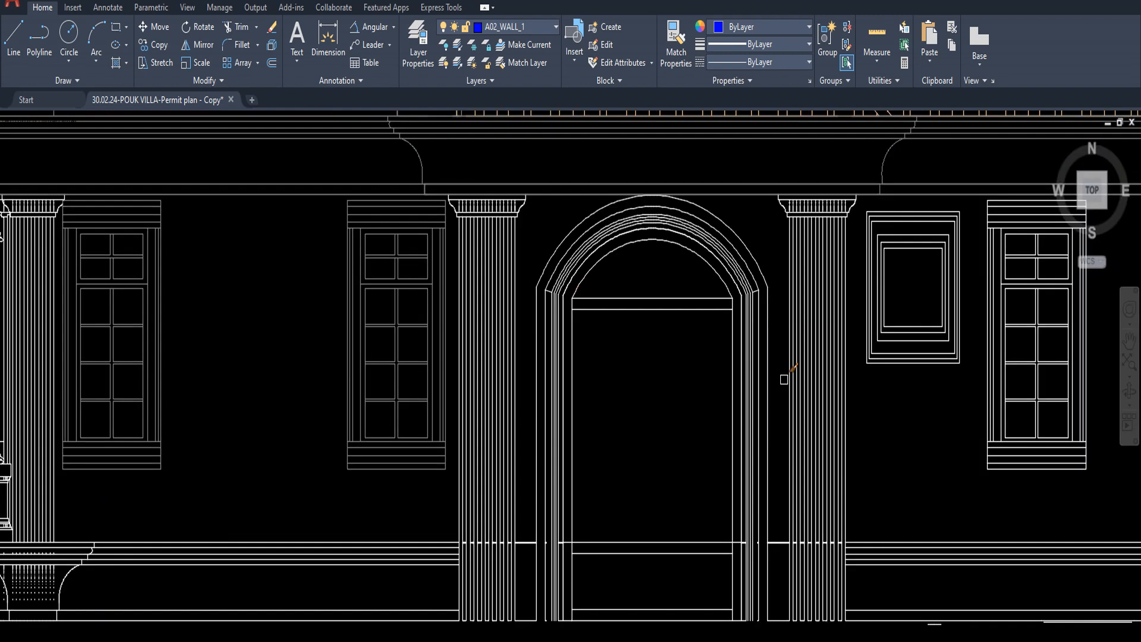
click(781, 387)
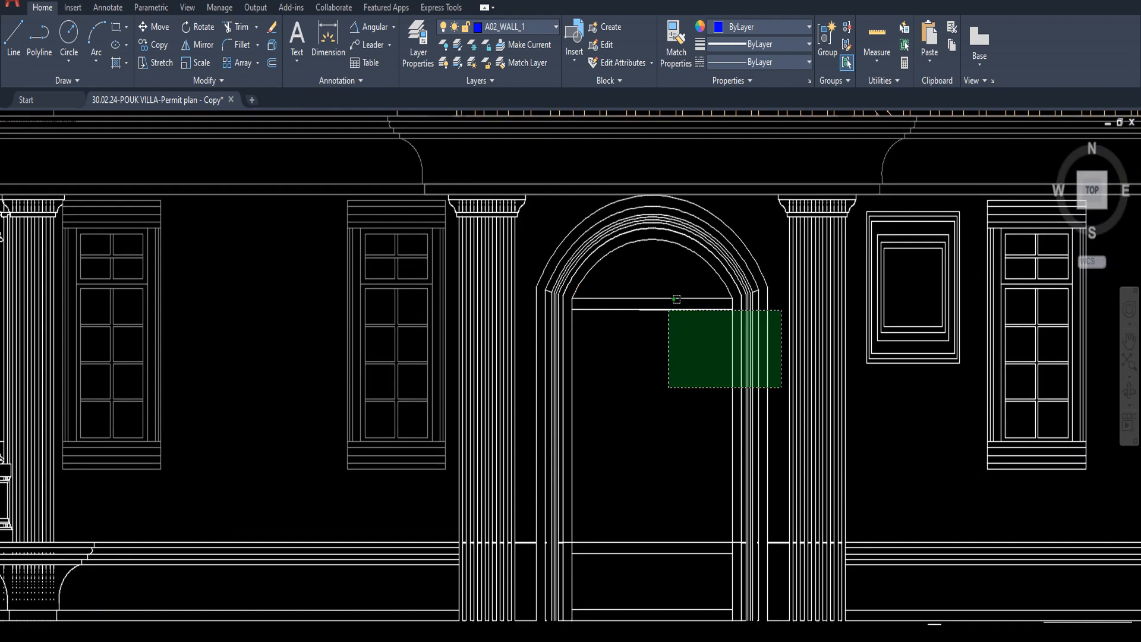
click(533, 211)
click(591, 170)
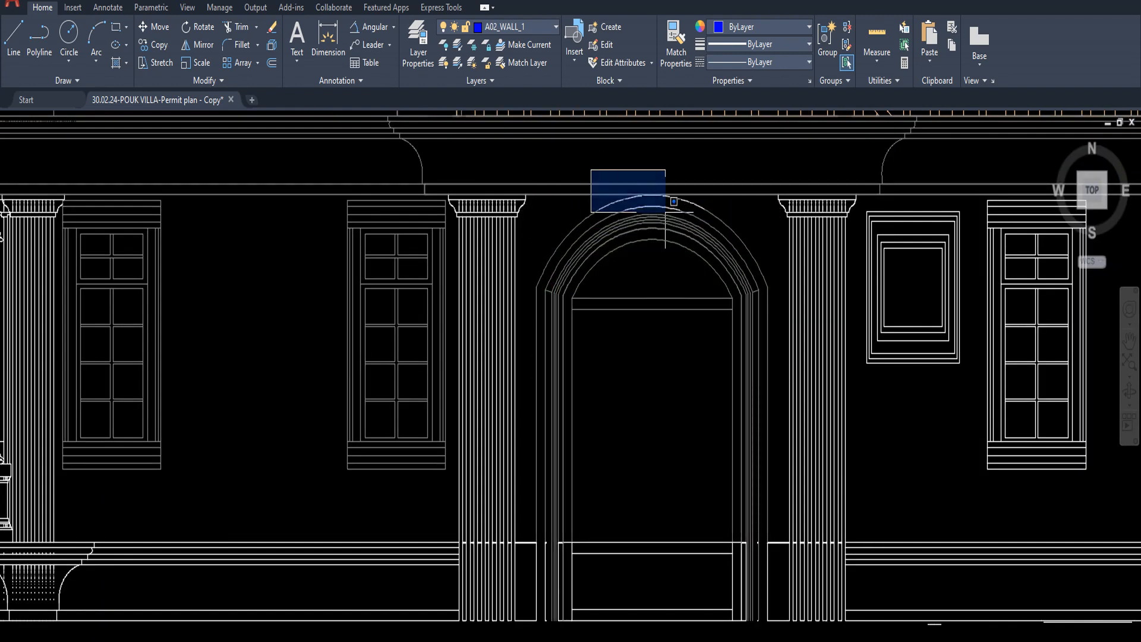
click(733, 269)
Match the same grey view-line properties onto the arched window's lower panel and jamb lines at the +8.60 cornice.
scroll(713, 306, down, 4)
scroll(651, 349, up, 2)
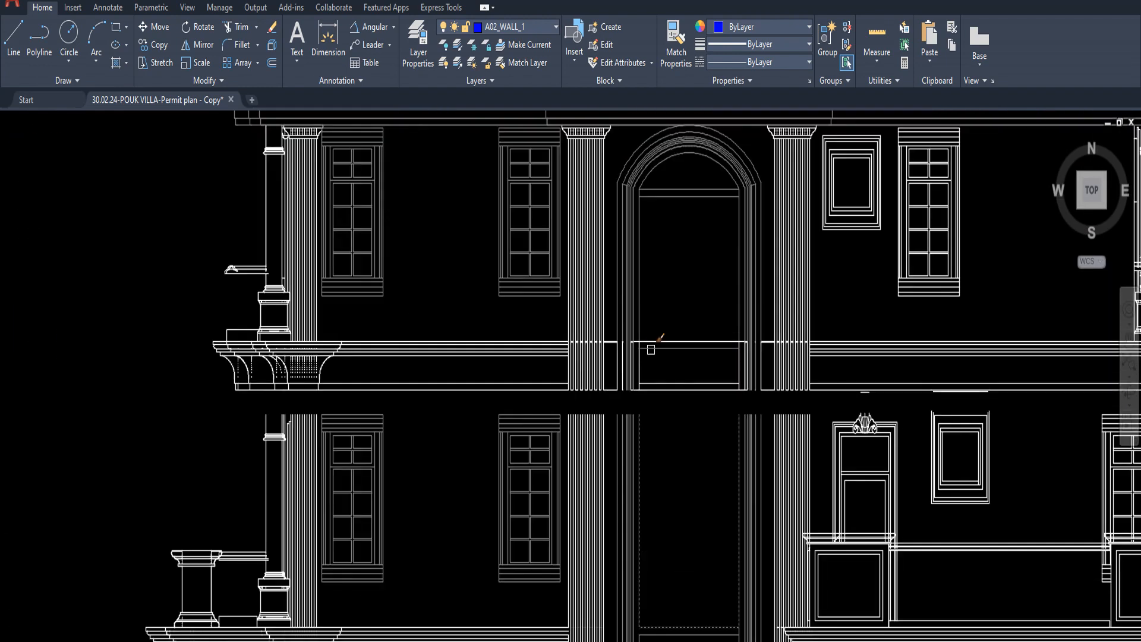
click(607, 325)
scroll(761, 393, up, 2)
click(754, 396)
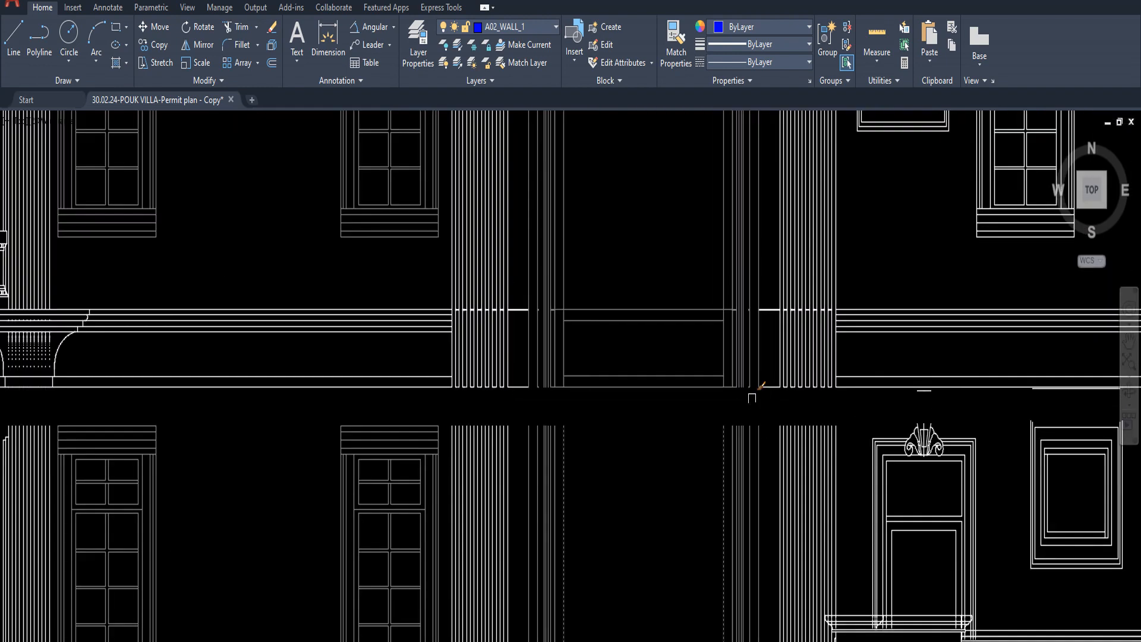
key(Escape)
Erase the short horizontal lines between the arched window's right jamb and the right fluted column at the +8.60 cornice.
scroll(761, 370, up, 4)
click(780, 427)
click(767, 183)
key(Delete)
scroll(758, 240, down, 4)
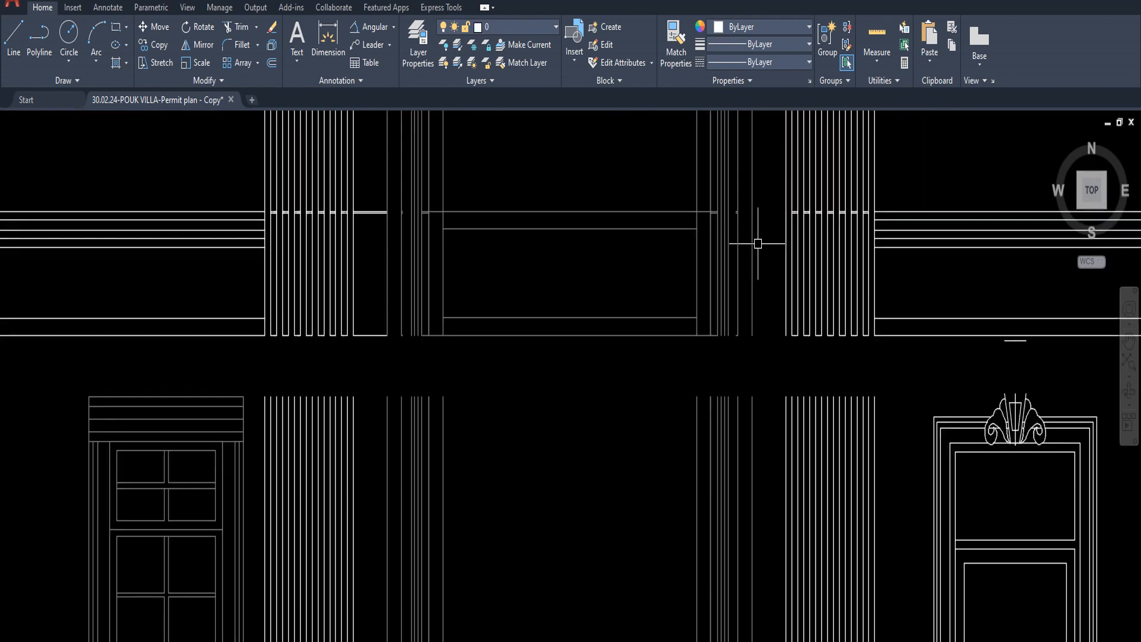
Erase the short horizontal lines between the left fluted column and the arched window's left jamb at the +8.60 cornice.
middle_drag(752, 244, 759, 361)
scroll(752, 352, up, 2)
scroll(733, 346, up, 2)
scroll(616, 375, up, 2)
middle_drag(616, 375, 825, 366)
scroll(512, 365, down, 2)
middle_drag(513, 365, 685, 368)
click(461, 517)
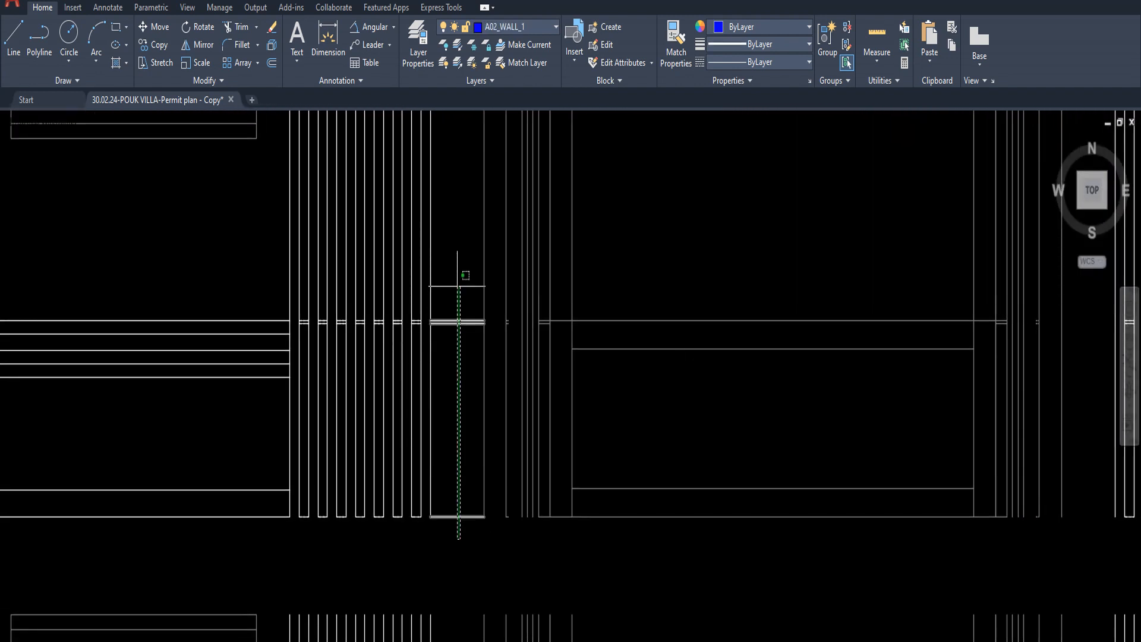
key(Delete)
Erase the short horizontal fragments crossing the arched window's left jamb at the +8.60 cornice's upper edge.
click(464, 286)
click(574, 343)
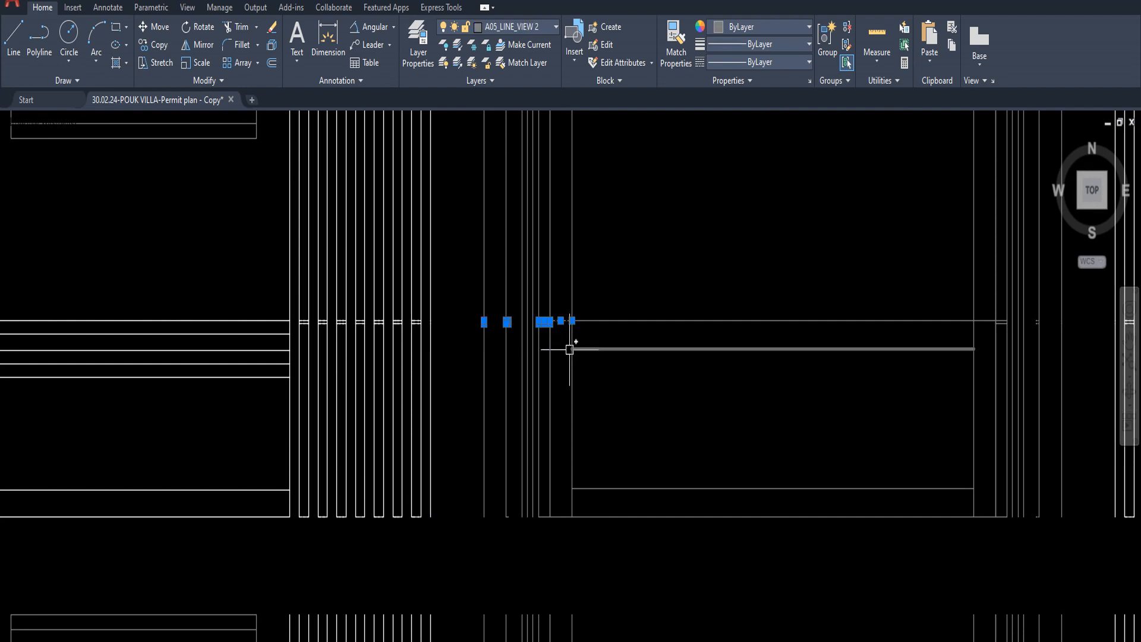
key(Delete)
scroll(527, 430, down, 2)
scroll(517, 375, down, 2)
scroll(542, 367, up, 2)
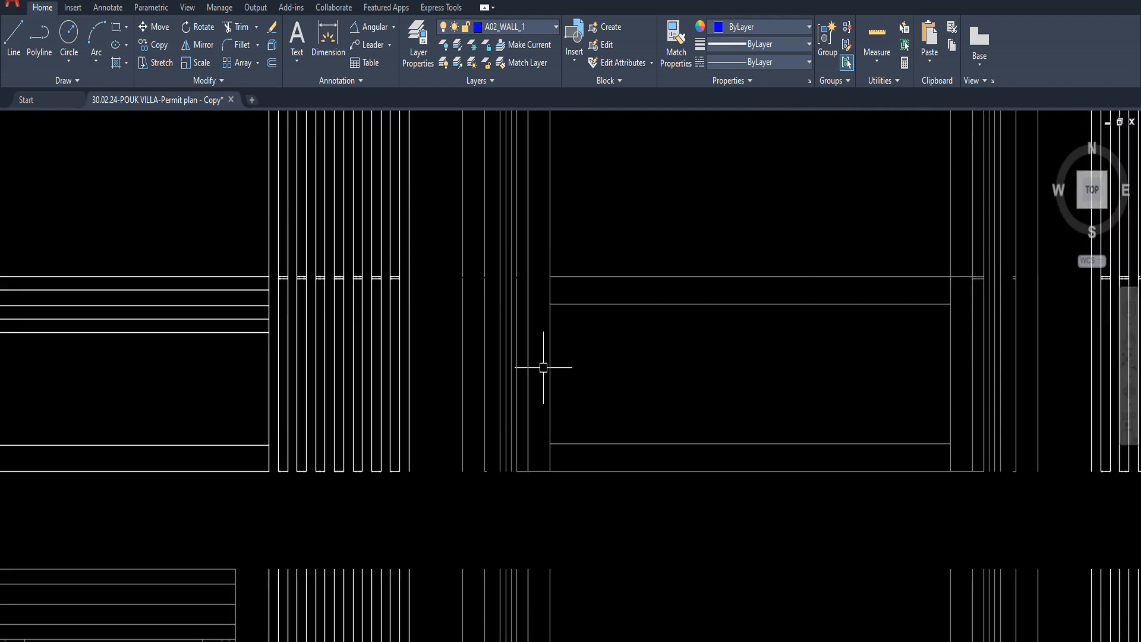
click(577, 375)
click(471, 354)
key(Escape)
Place a horizontal construction line along the +8.60 cornice's upper edge and trim the arched window's left jamb lines below it.
text(xl h)
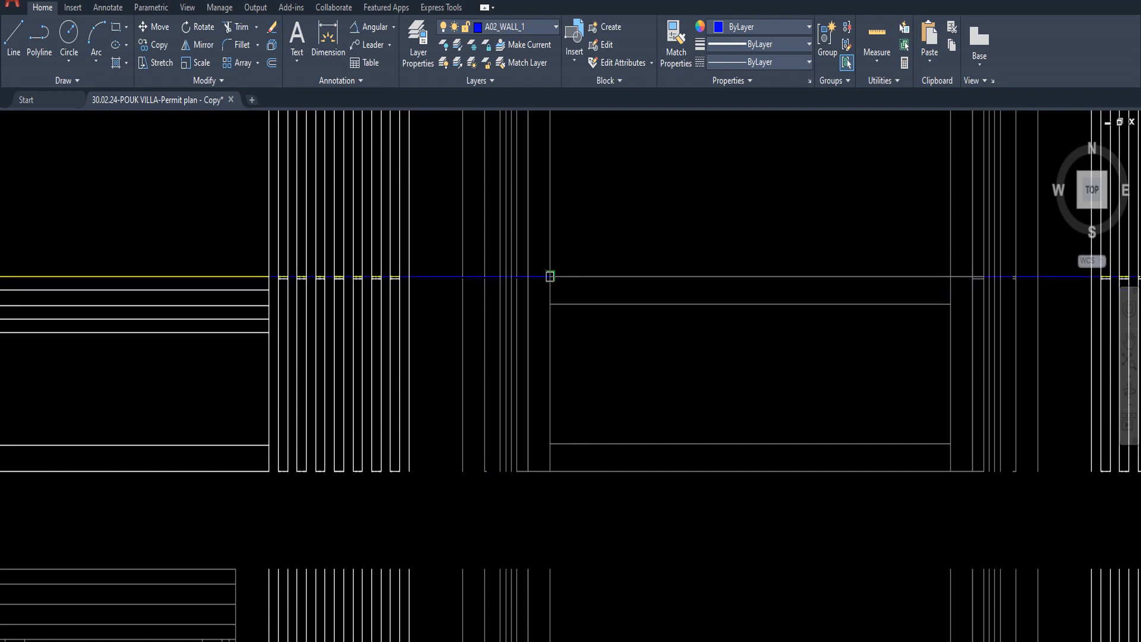
click(550, 277)
key(Escape)
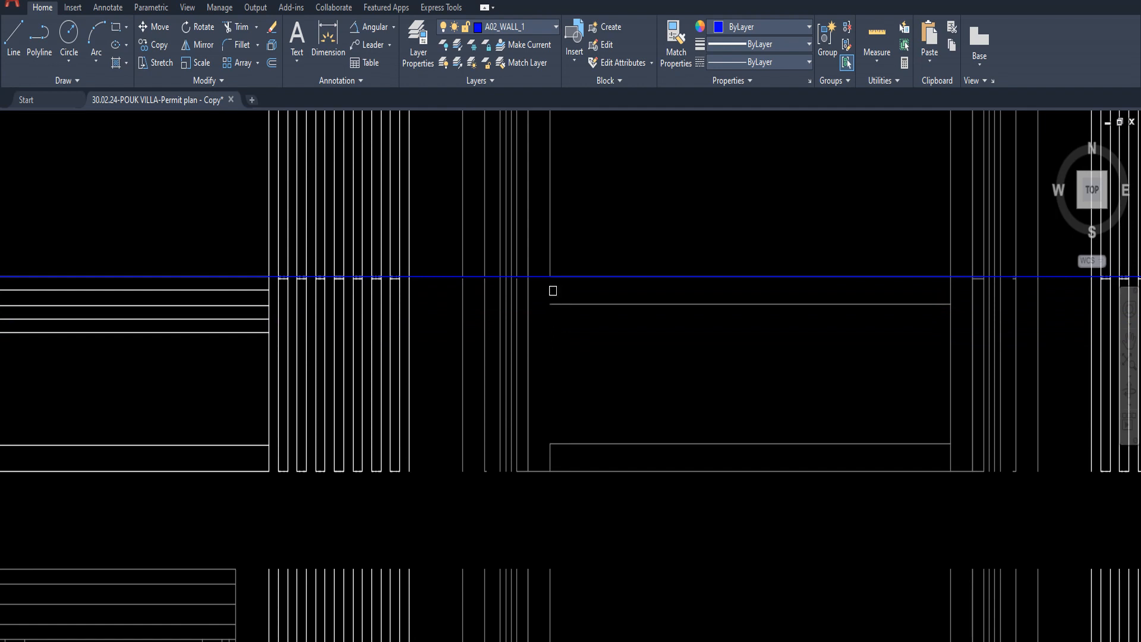
drag(541, 343, 457, 331)
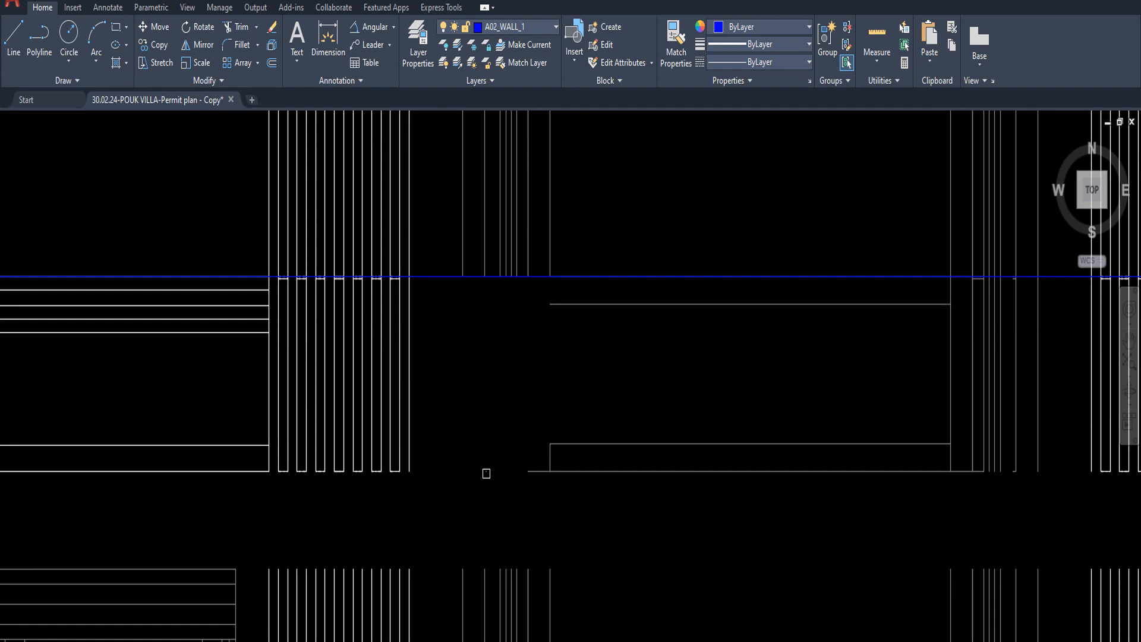
scroll(526, 461, down, 2)
Trim the arched window's right jamb lines below the construction line and remove the leftover horizontal fragments there.
middle_drag(529, 461, 504, 466)
middle_drag(626, 509, 570, 506)
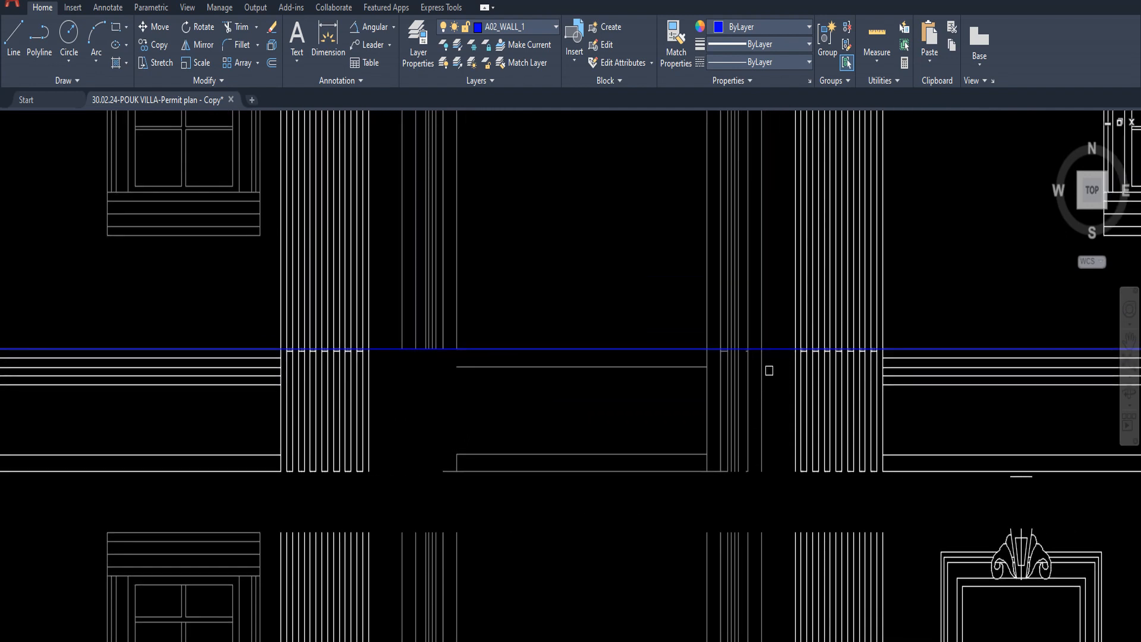
scroll(769, 370, up, 2)
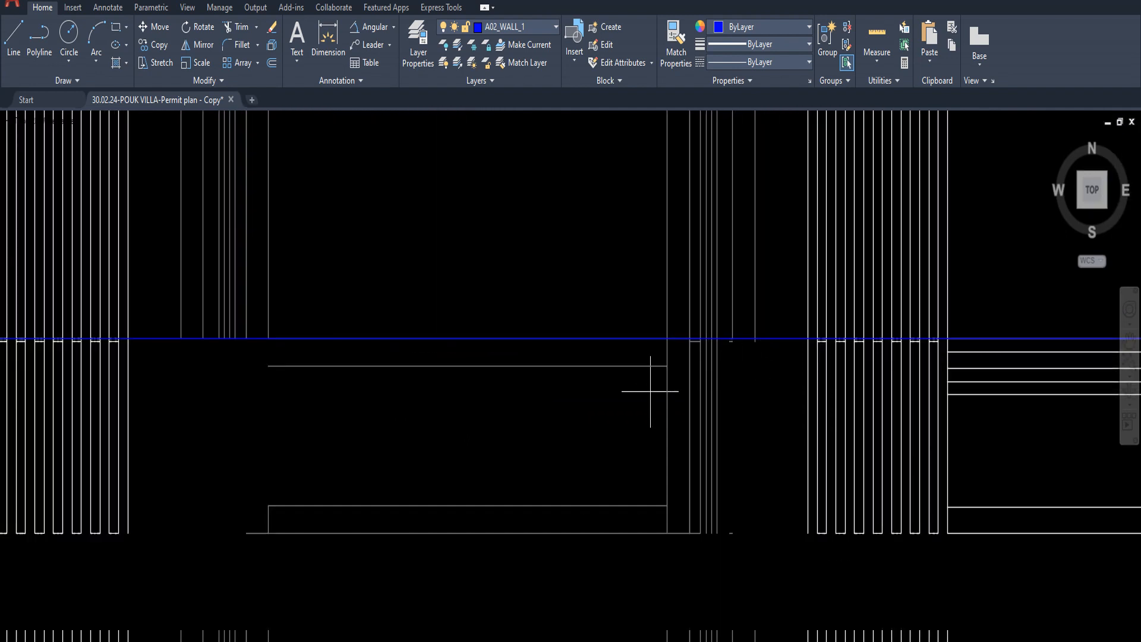
drag(724, 398, 712, 368)
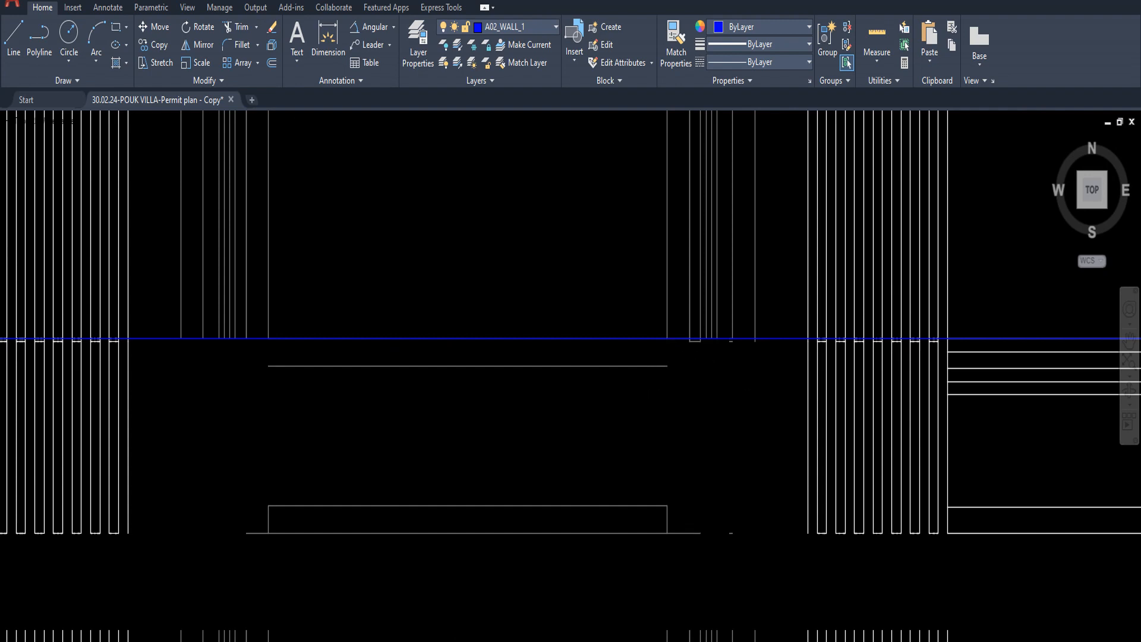
click(645, 317)
click(770, 360)
scroll(688, 362, up, 4)
scroll(698, 339, down, 5)
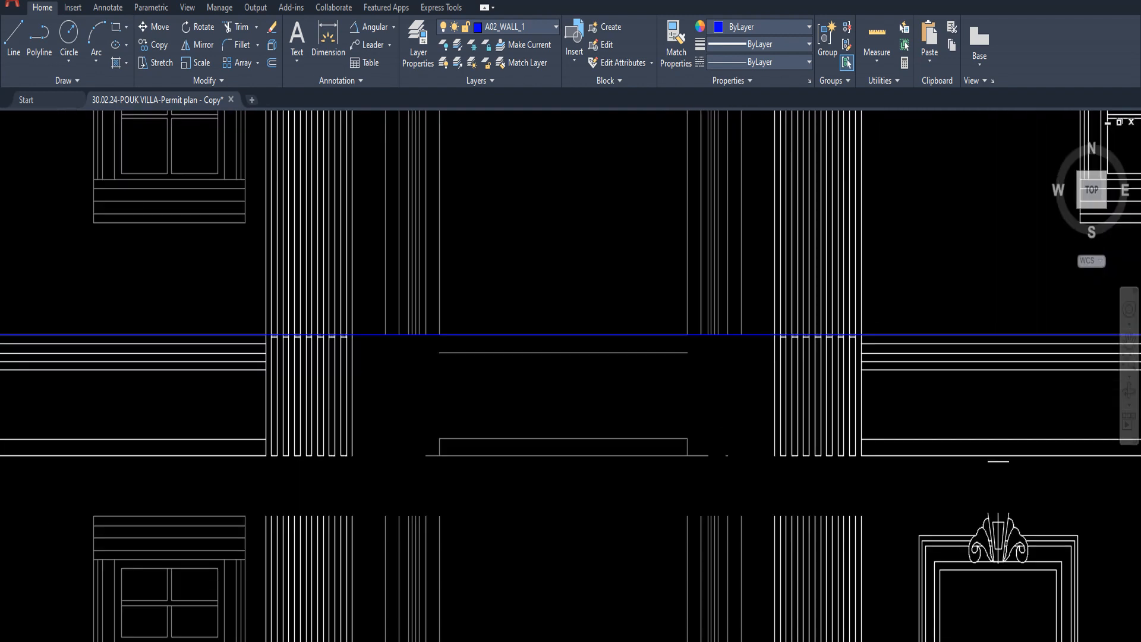
Erase the leftover stubs at both ends of the arched window's bottom line.
scroll(724, 394, down, 3)
click(737, 427)
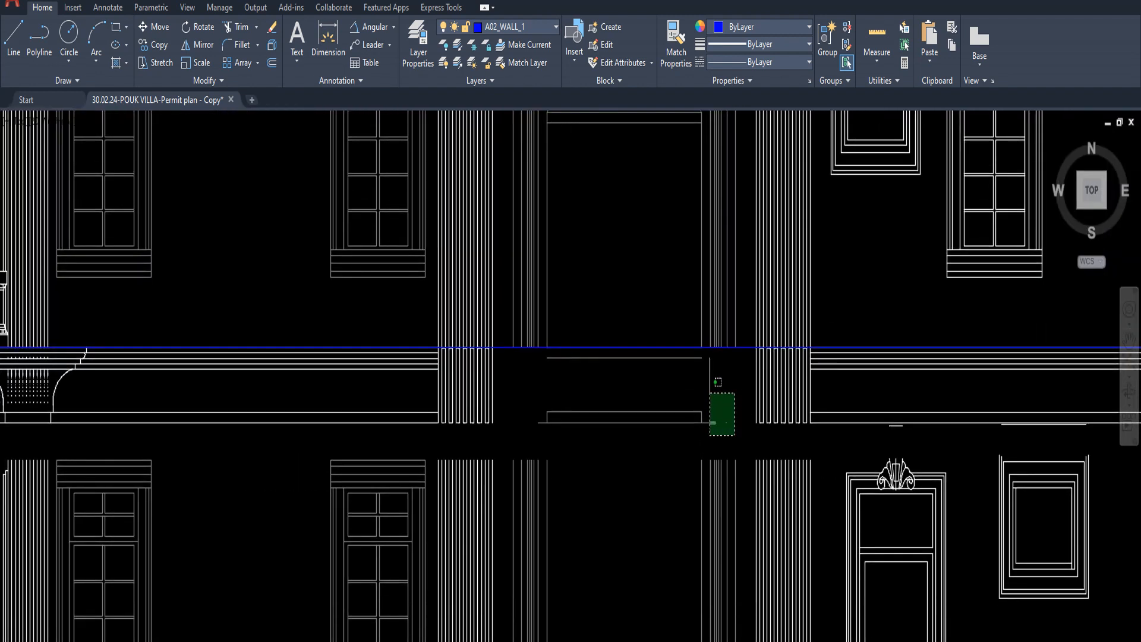
click(710, 388)
key(Delete)
scroll(535, 423, up, 4)
click(553, 432)
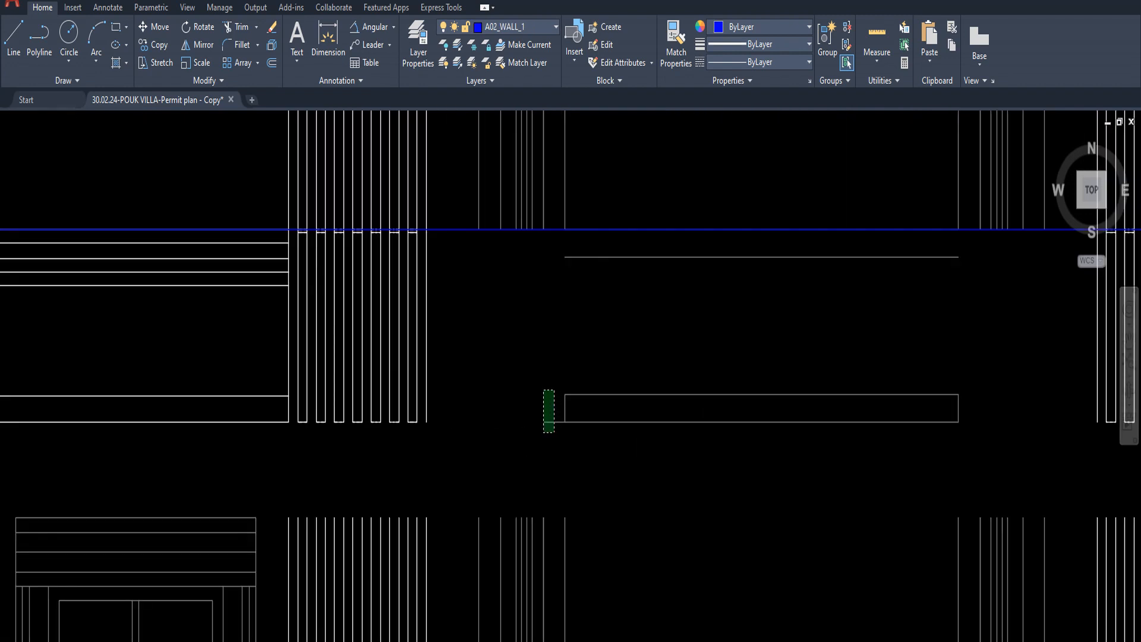
click(542, 389)
key(Delete)
Place a horizontal construction line along the +8.60 cornice's lower edge and delete the one along its upper edge.
scroll(552, 386, down, 5)
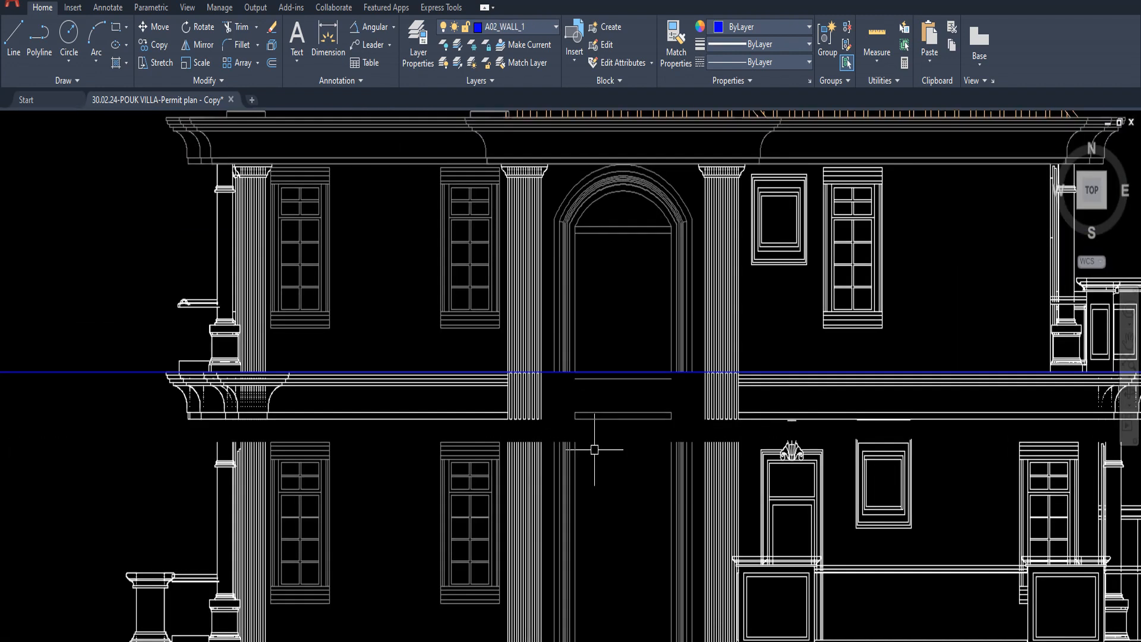
scroll(594, 449, up, 8)
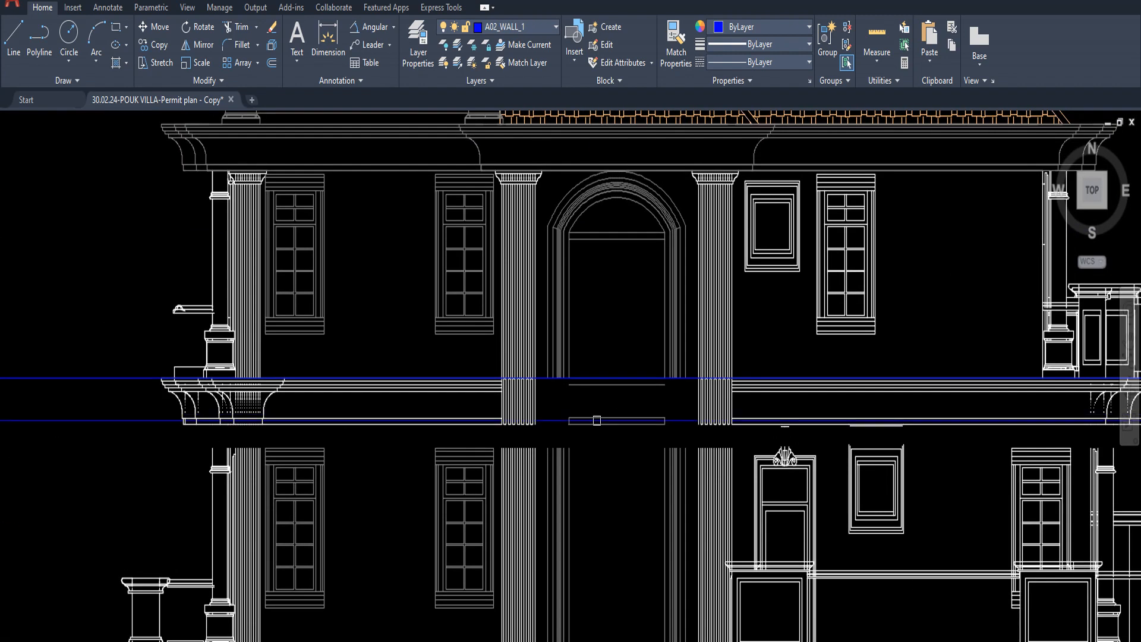
scroll(502, 356, down, 4)
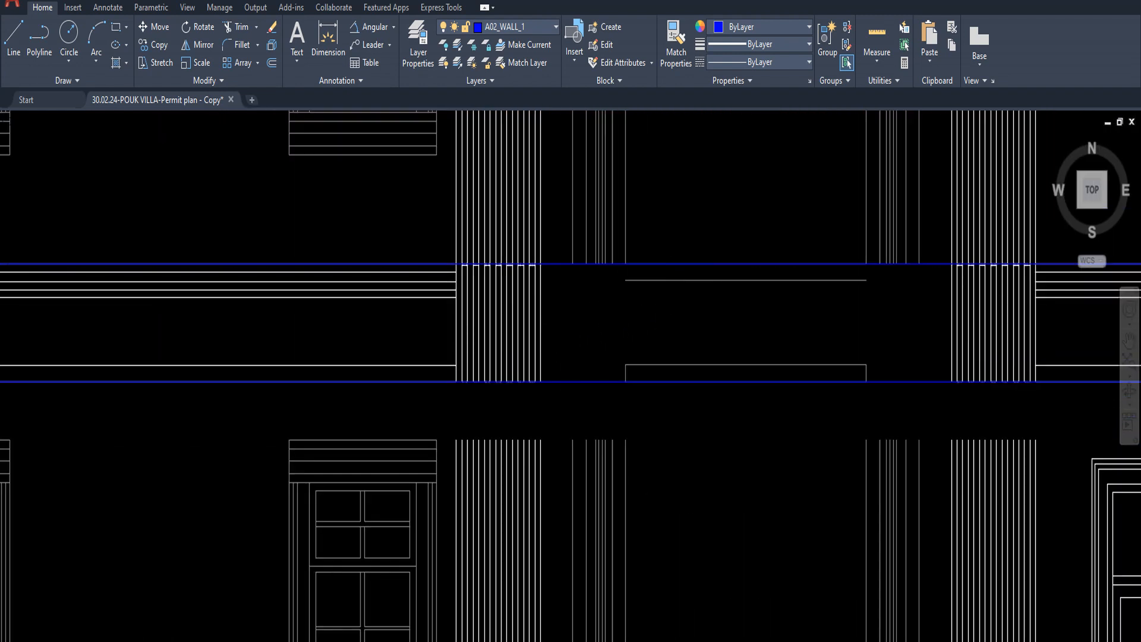
click(555, 263)
key(Delete)
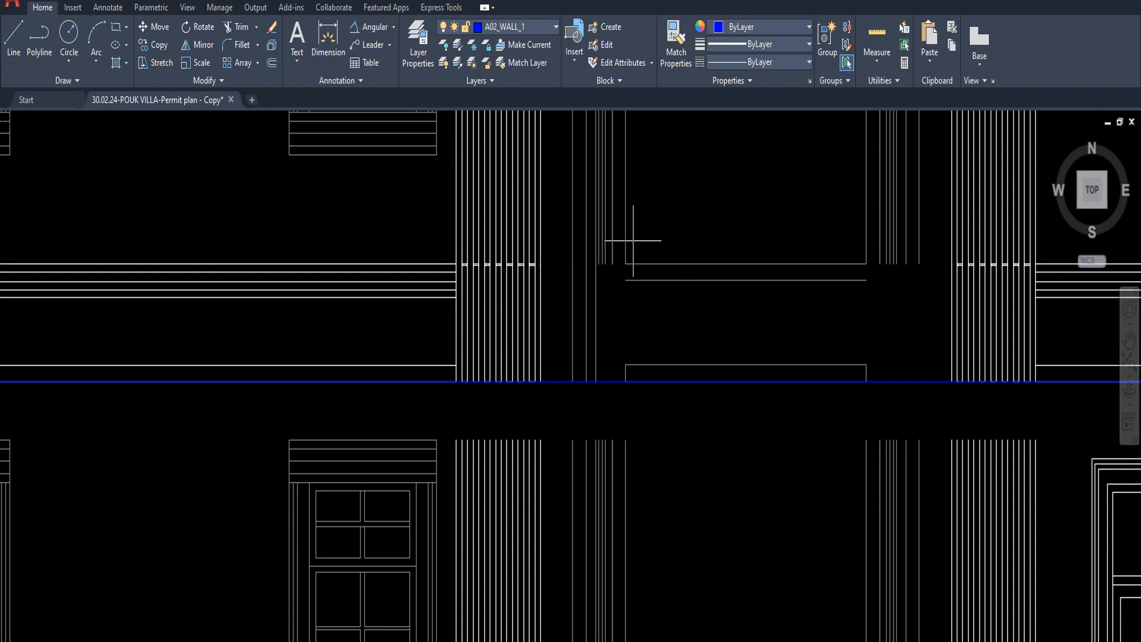
Extend the arched window's left jamb lines down to the lower construction line and its left frame line to the crossbar.
scroll(632, 240, up, 2)
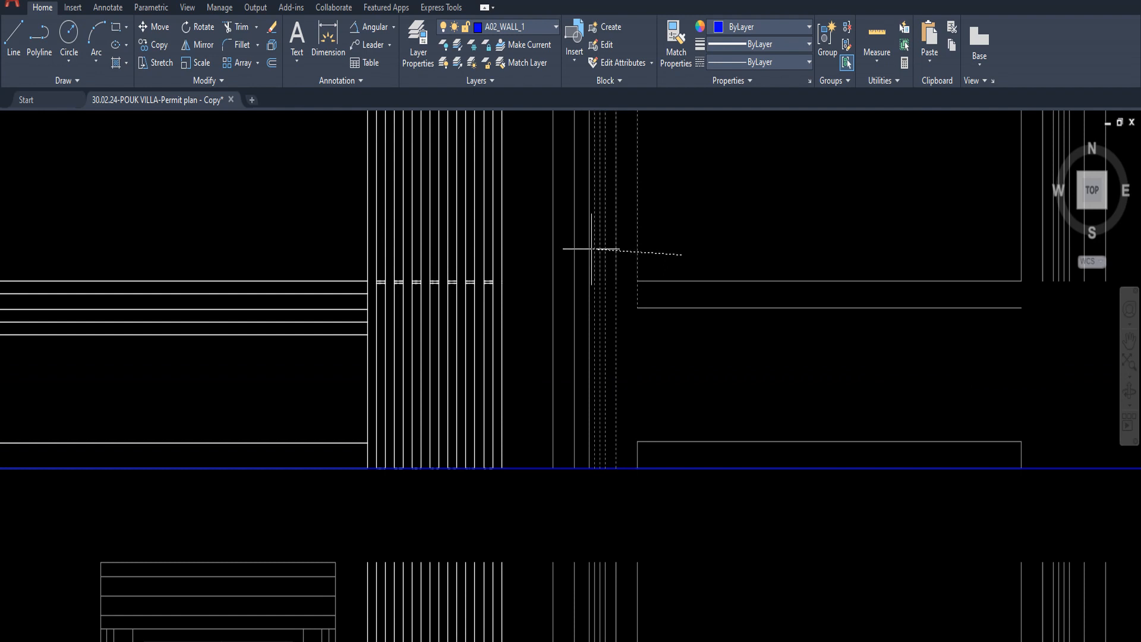
scroll(591, 248, down, 3)
scroll(556, 307, up, 3)
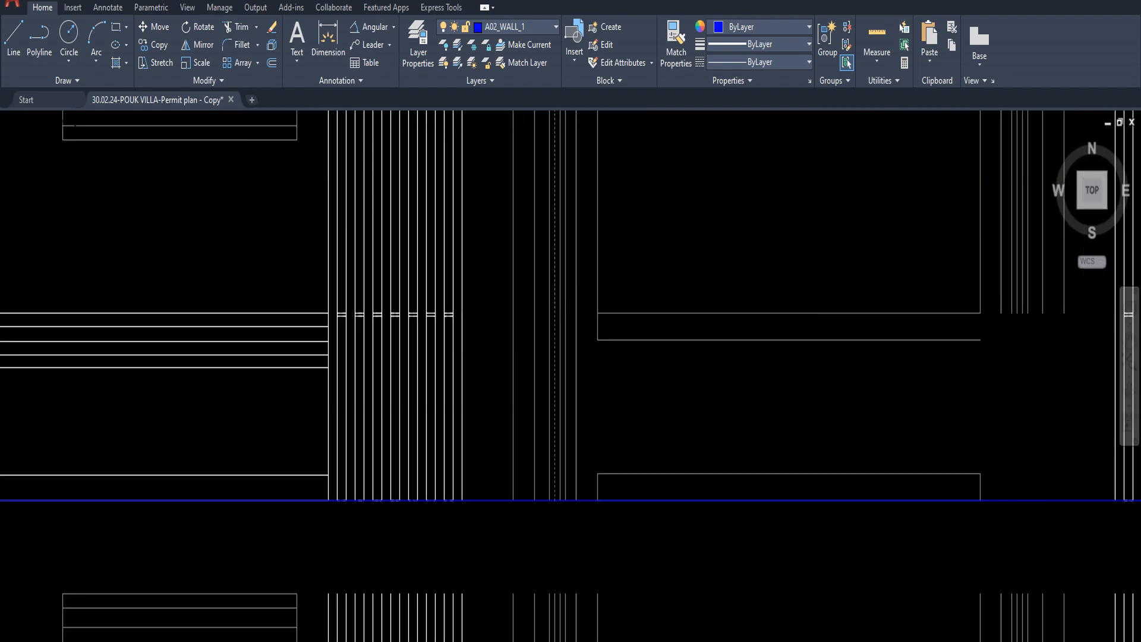
Extend the arched window's right jamb lines down to the lower construction line and its right frame line to the crossbar.
middle_drag(718, 244, 576, 311)
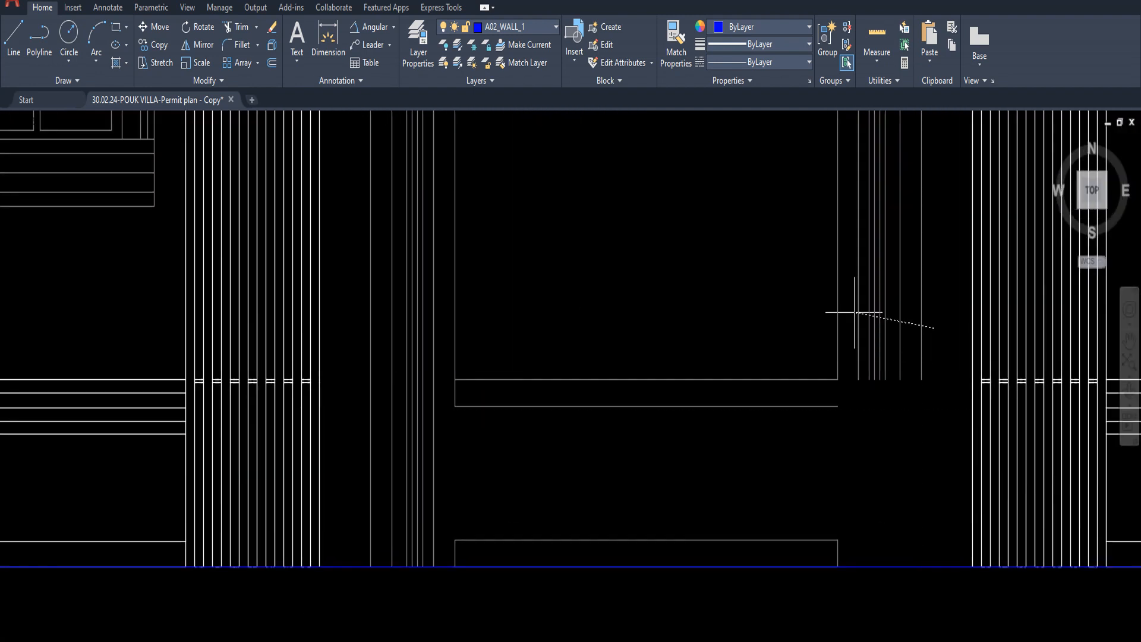
drag(790, 312, 778, 329)
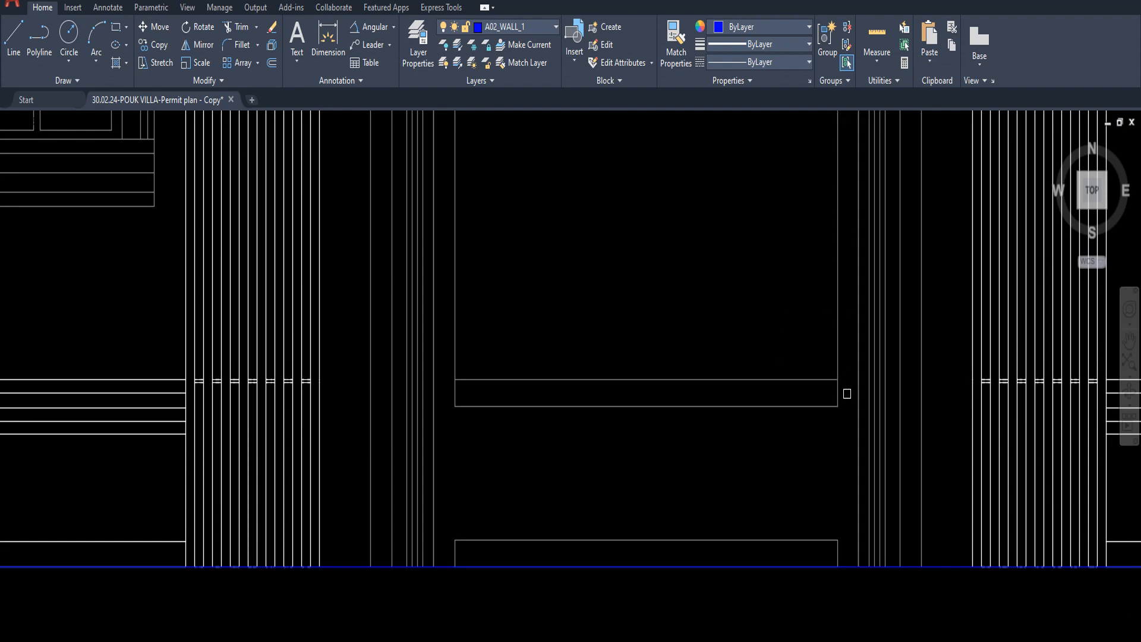
scroll(809, 480, down, 5)
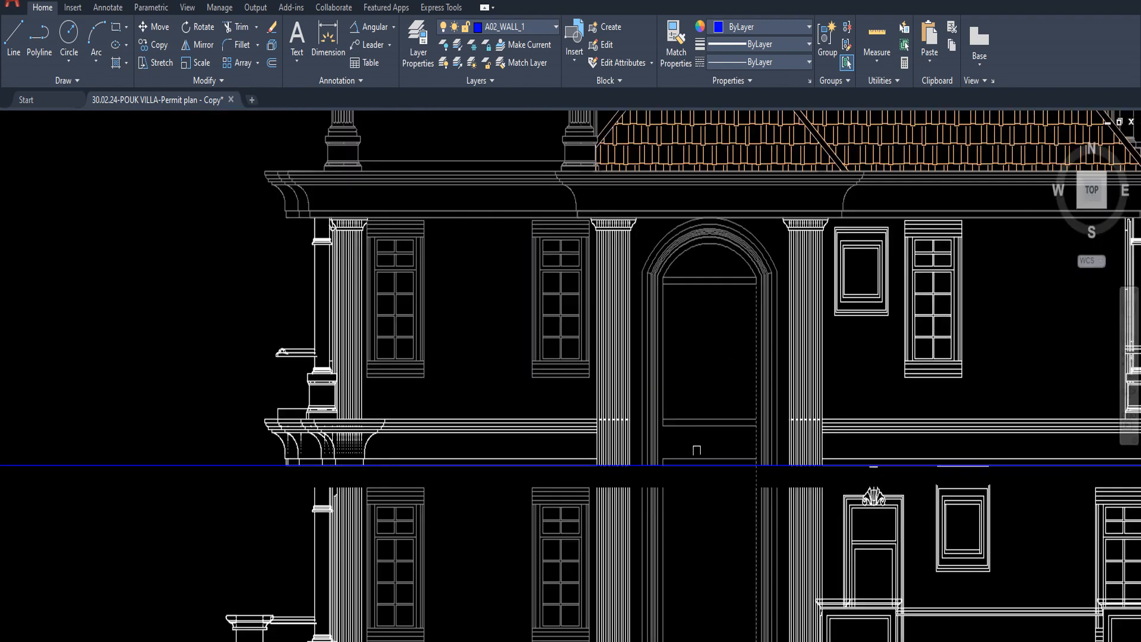
Extend the lower jamb lines on both sides of the central opening up to the horizontal construction line below the +8.60 cornice.
scroll(666, 507, up, 4)
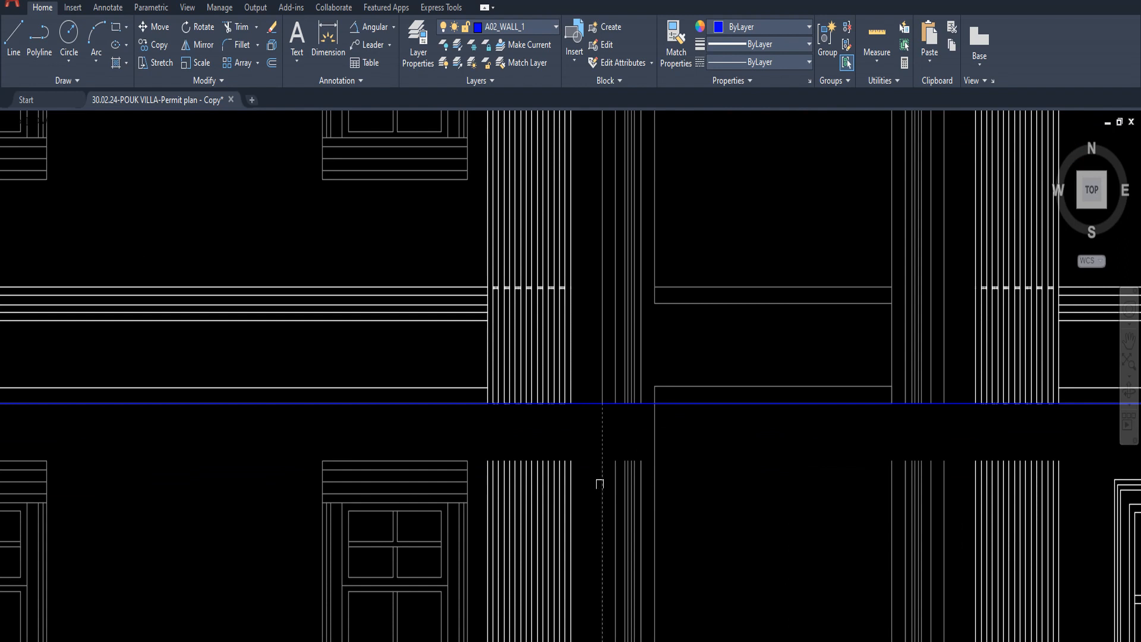
mouse_move(629, 501)
mouse_down()
mouse_move(588, 486)
mouse_move(597, 482)
mouse_move(594, 493)
mouse_up()
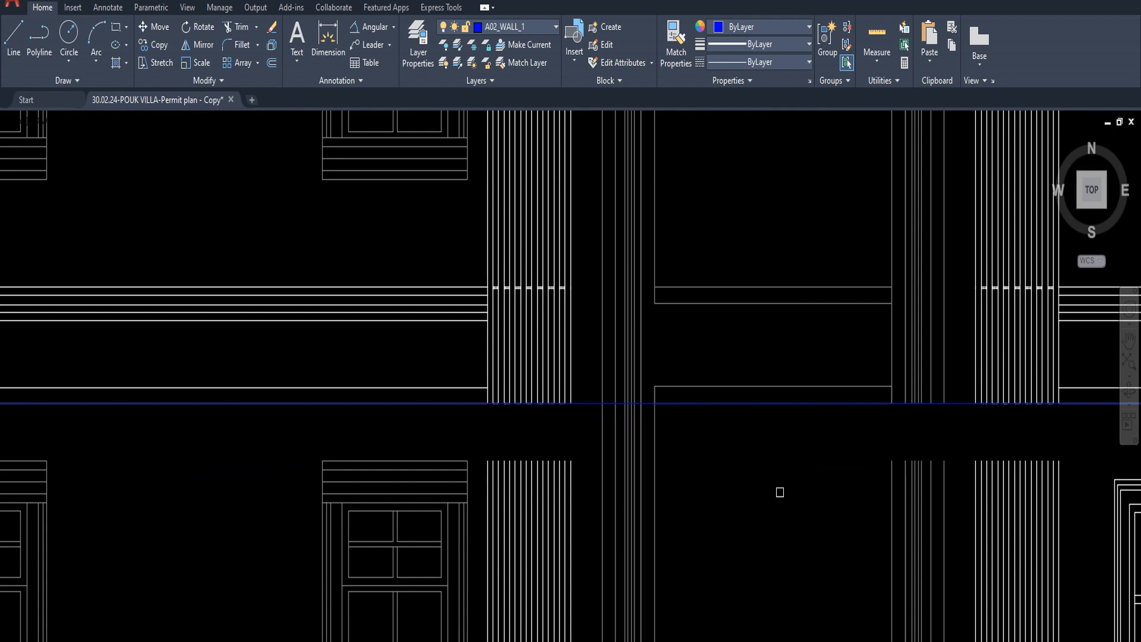
click(873, 505)
scroll(841, 502, down, 4)
key(Escape)
scroll(812, 511, down, 2)
Examine the side elevation's fluted columns and cornices around the +8.60 and +4.50 levels and compare them with the neighbouring elevation.
middle_drag(811, 510, 776, 427)
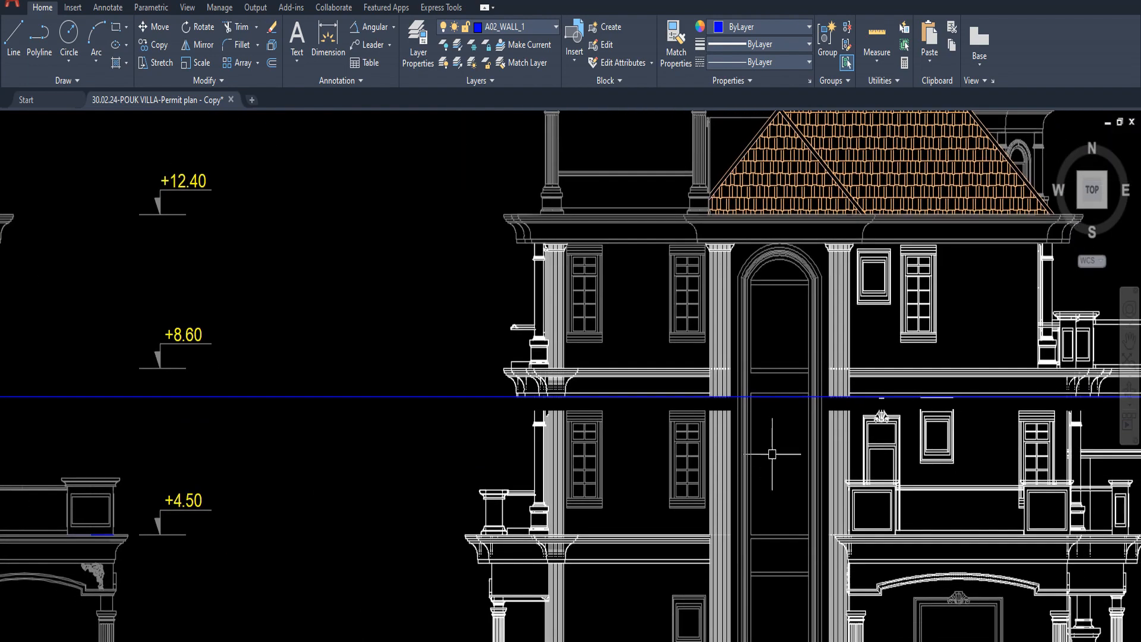
scroll(766, 409, down, 2)
scroll(690, 404, up, 2)
scroll(690, 405, up, 3)
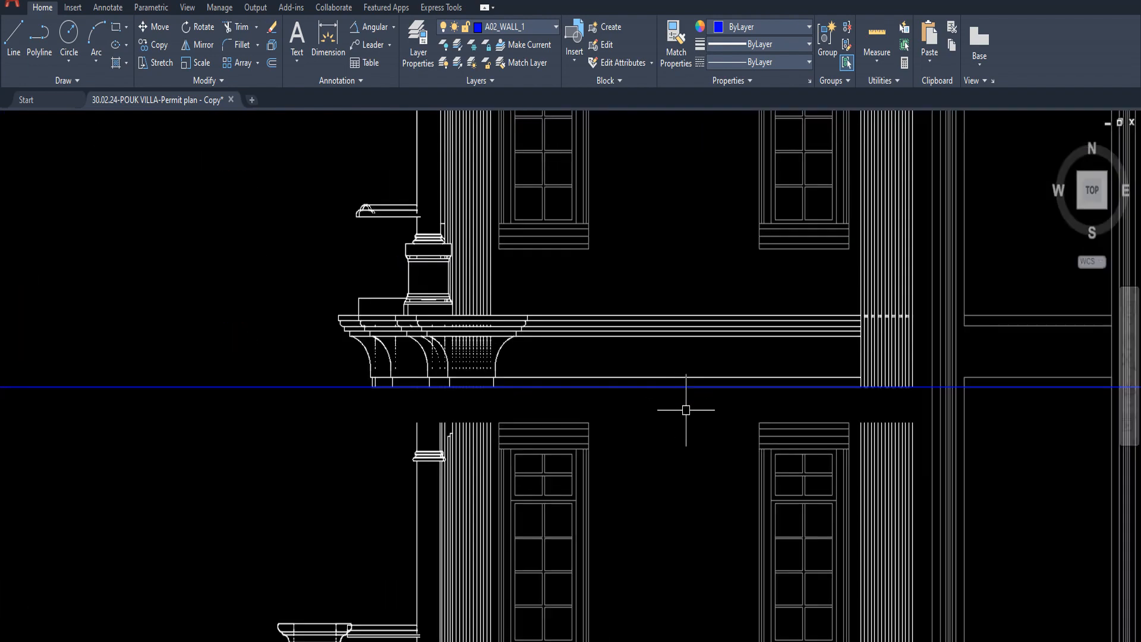
scroll(769, 395, down, 3)
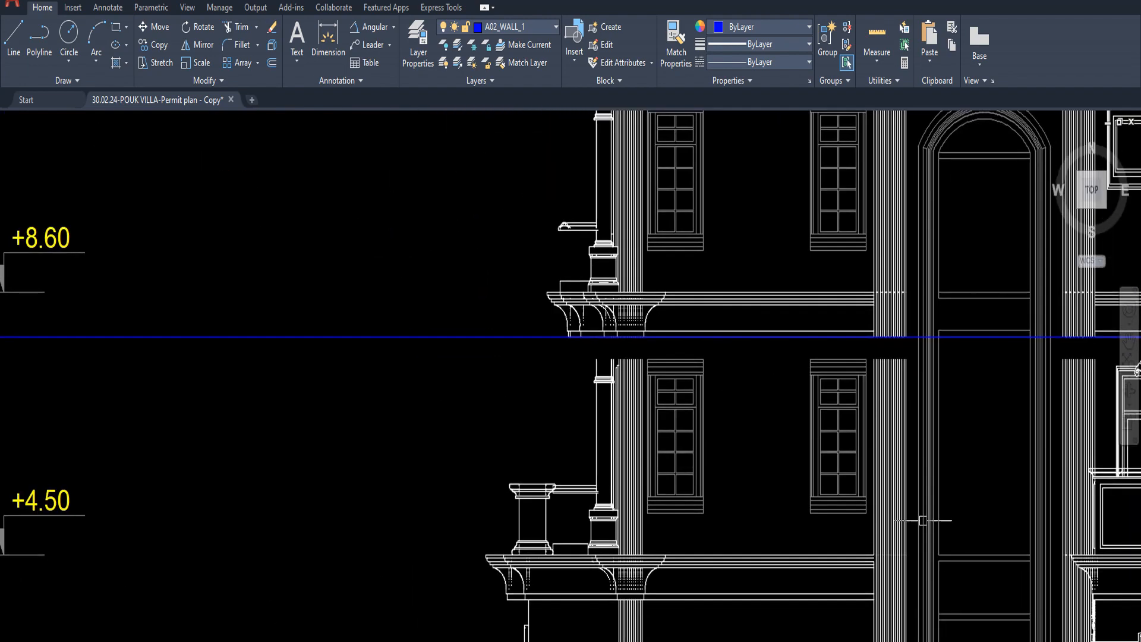
scroll(651, 382, down, 1)
scroll(686, 528, down, 3)
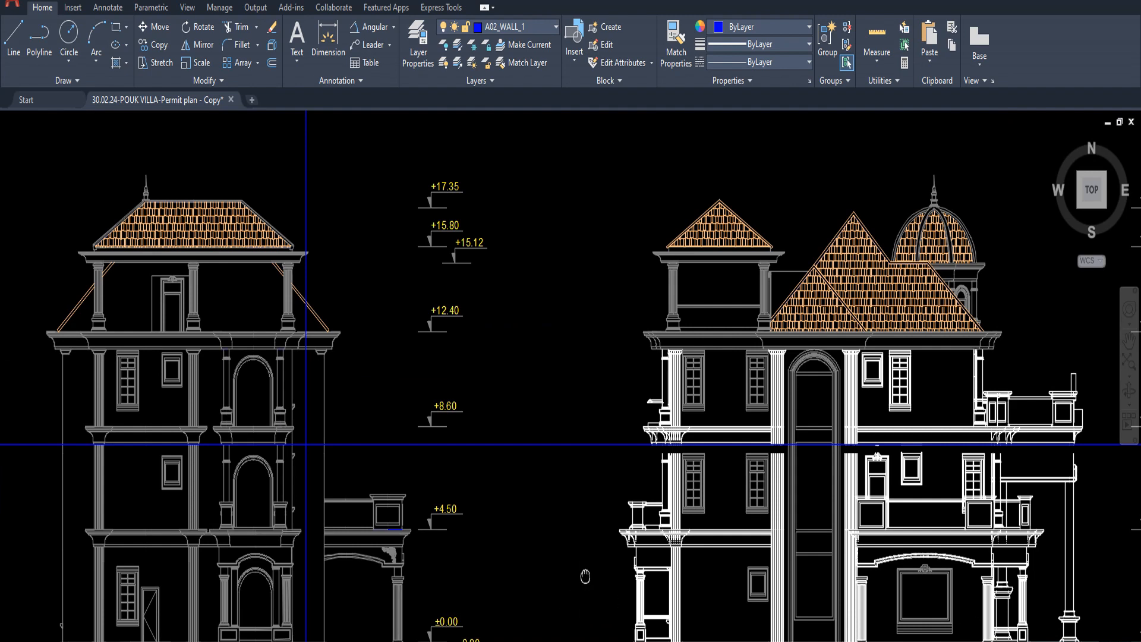
middle_drag(585, 576, 559, 580)
middle_drag(282, 547, 384, 541)
scroll(326, 465, up, 2)
scroll(362, 549, up, 4)
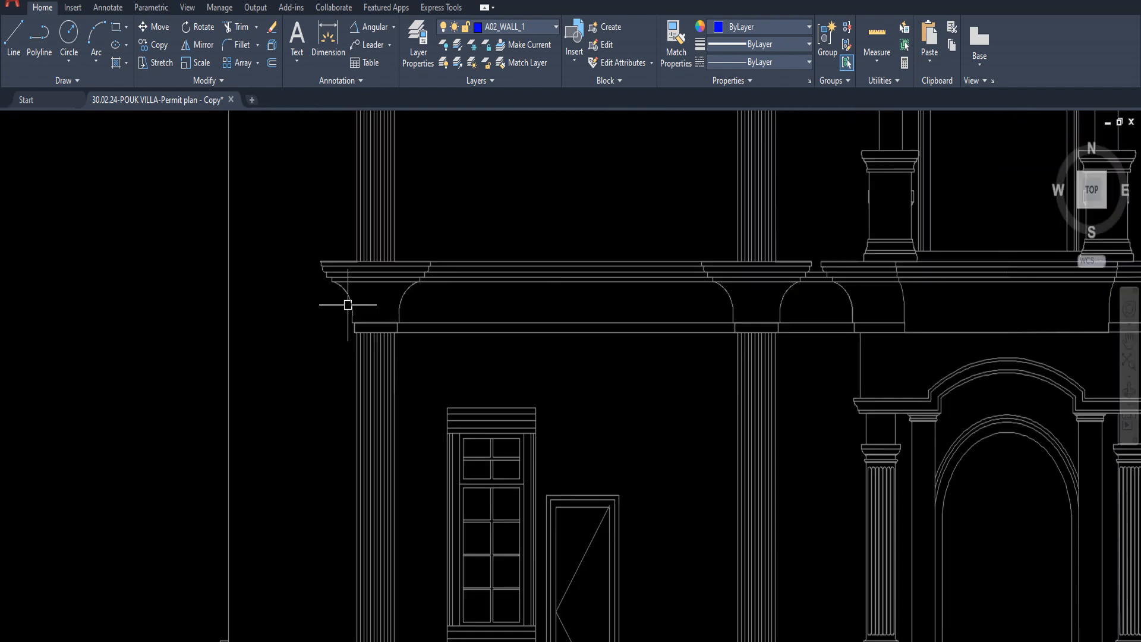
click(308, 241)
scroll(380, 379, down, 2)
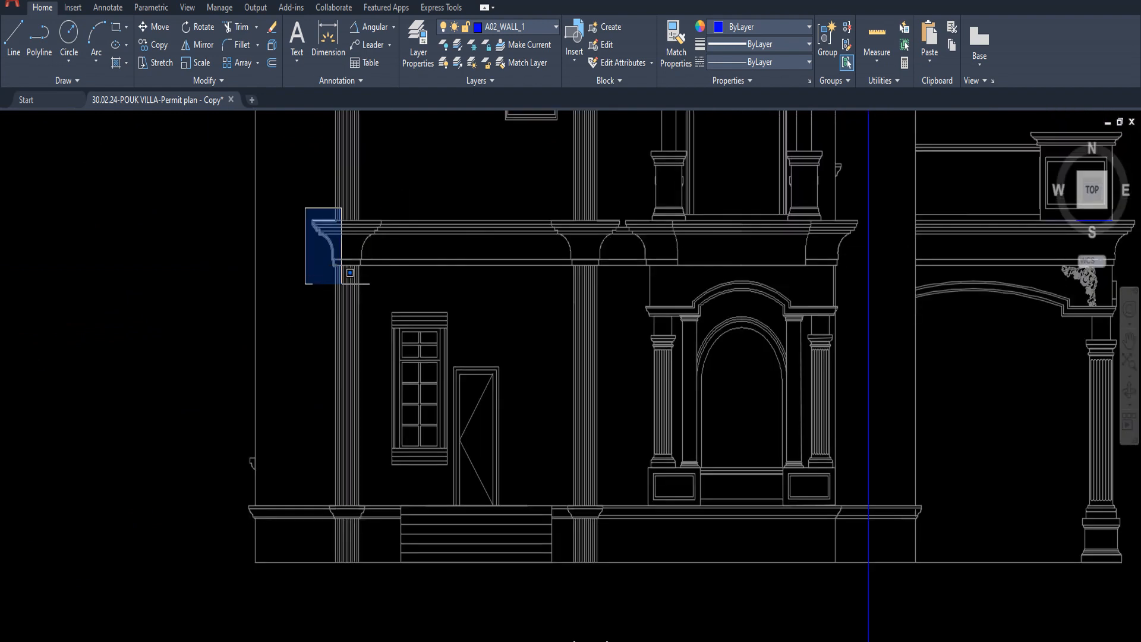
key(Escape)
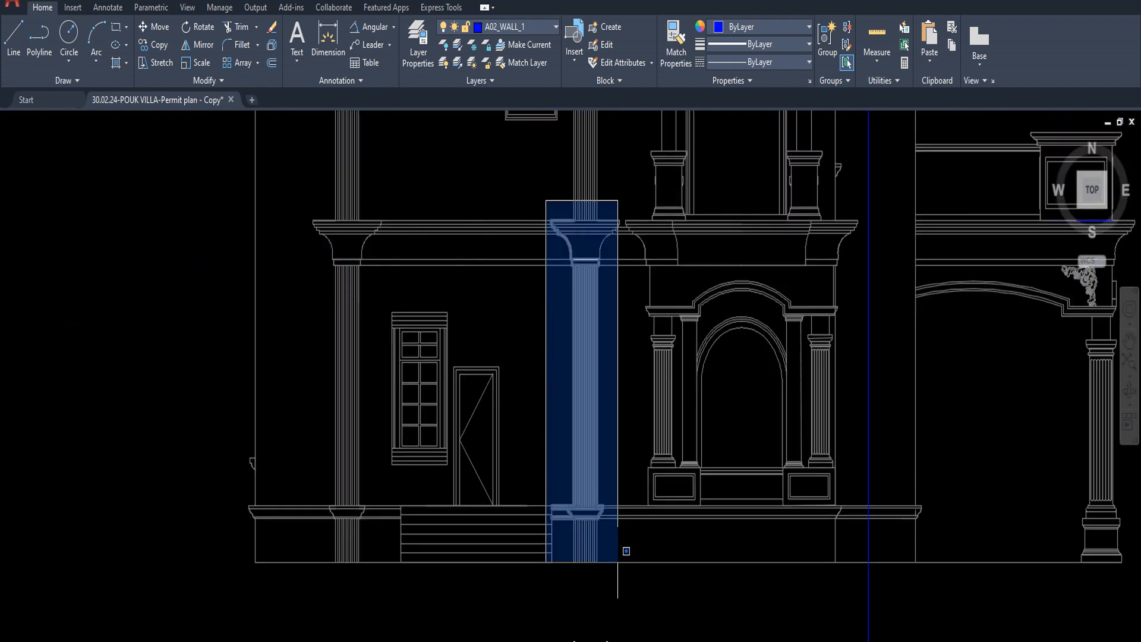
Copy the neighbouring elevation's ground-floor fluted column between the door and the arched bay, with capital and base, into the empty area beside the side elevation.
scroll(623, 555, up, 2)
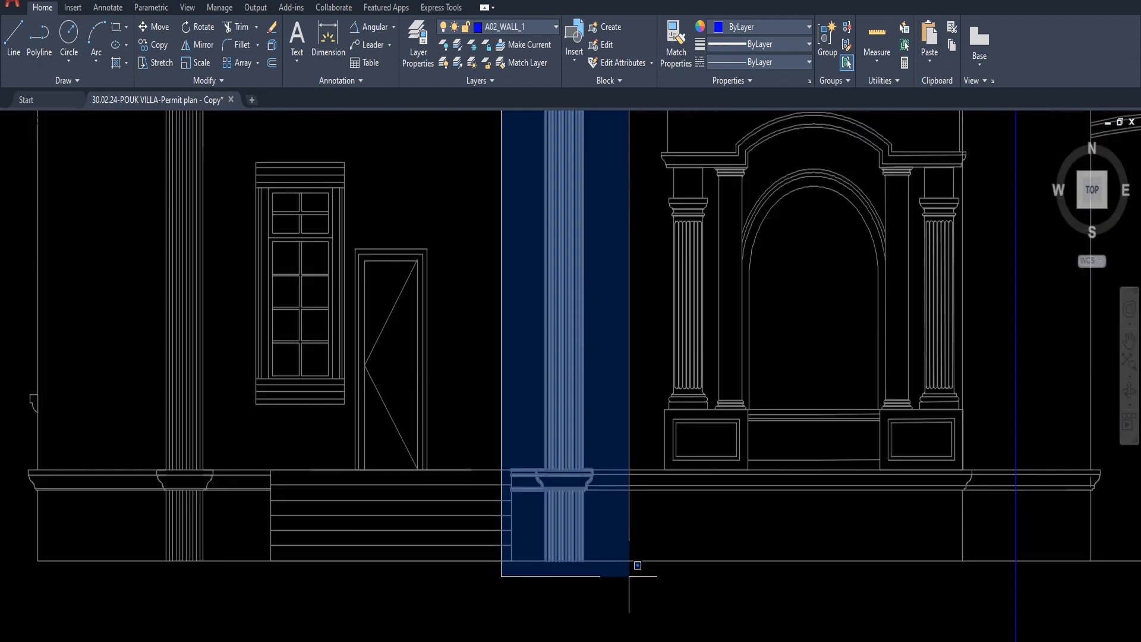
scroll(629, 576, down, 2)
click(617, 594)
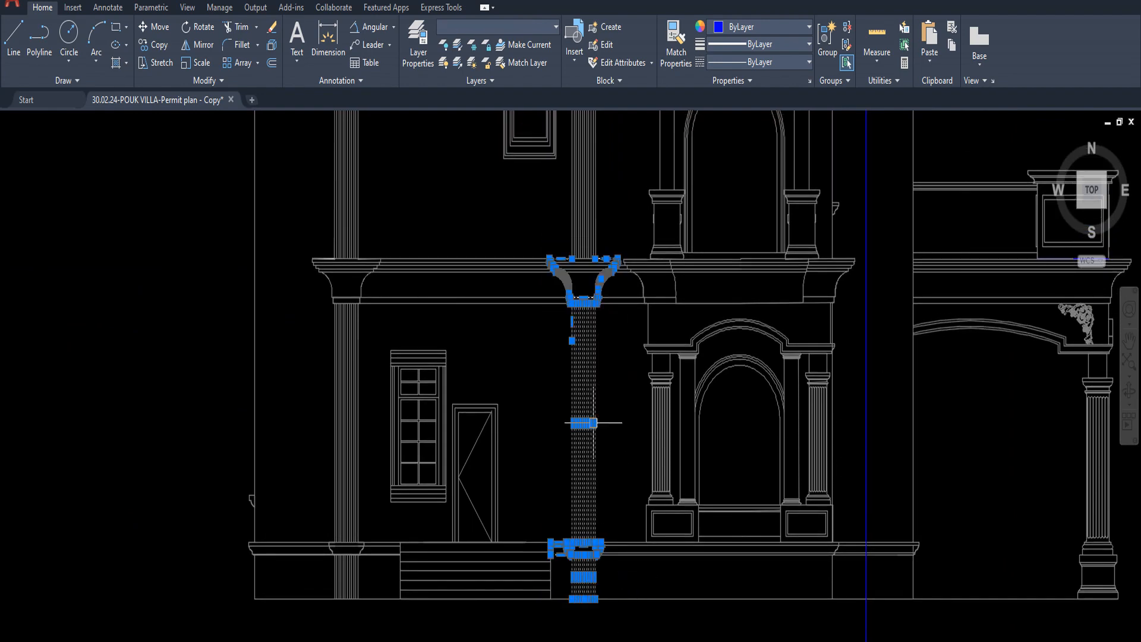
text(co)
key(space)
click(580, 359)
scroll(580, 369, down, 4)
middle_drag(579, 455, 576, 306)
scroll(577, 332, down, 2)
middle_drag(579, 410, 578, 313)
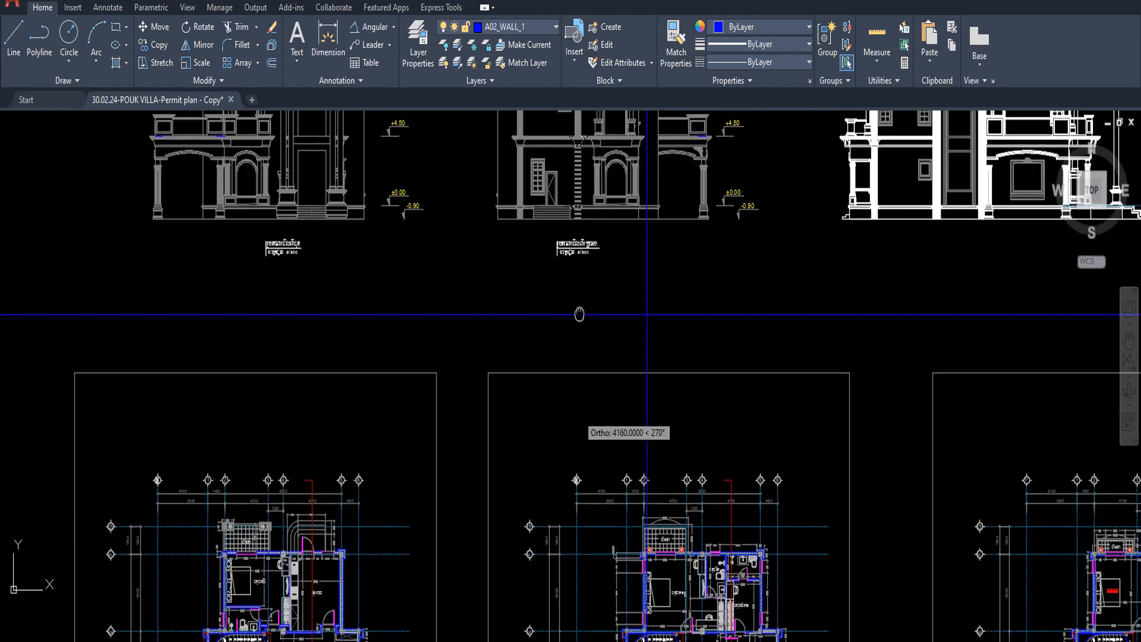
middle_drag(602, 384, 352, 547)
scroll(656, 448, up, 3)
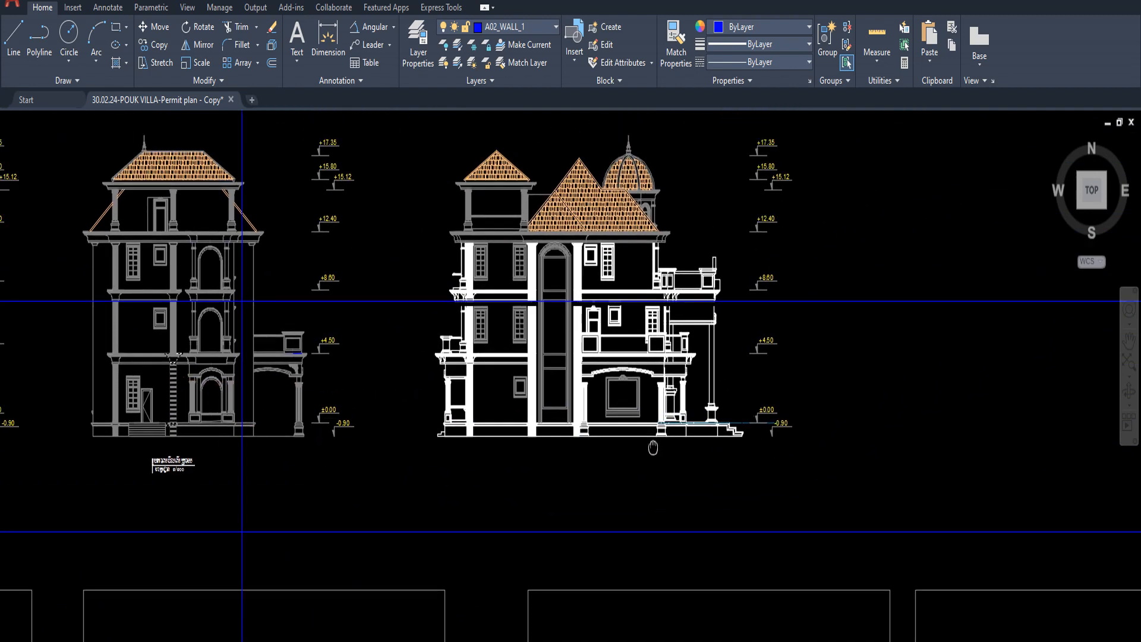
scroll(684, 446, up, 10)
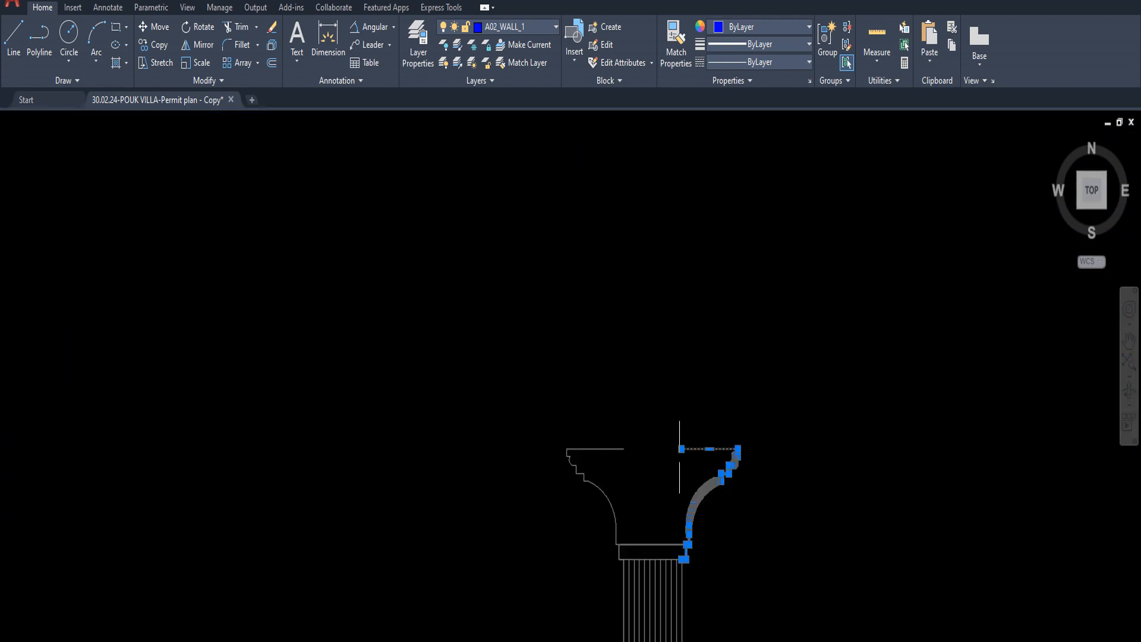
Draw a straight line across the copied capital's open top edge from its left corner to its right corner.
click(623, 453)
key(Escape)
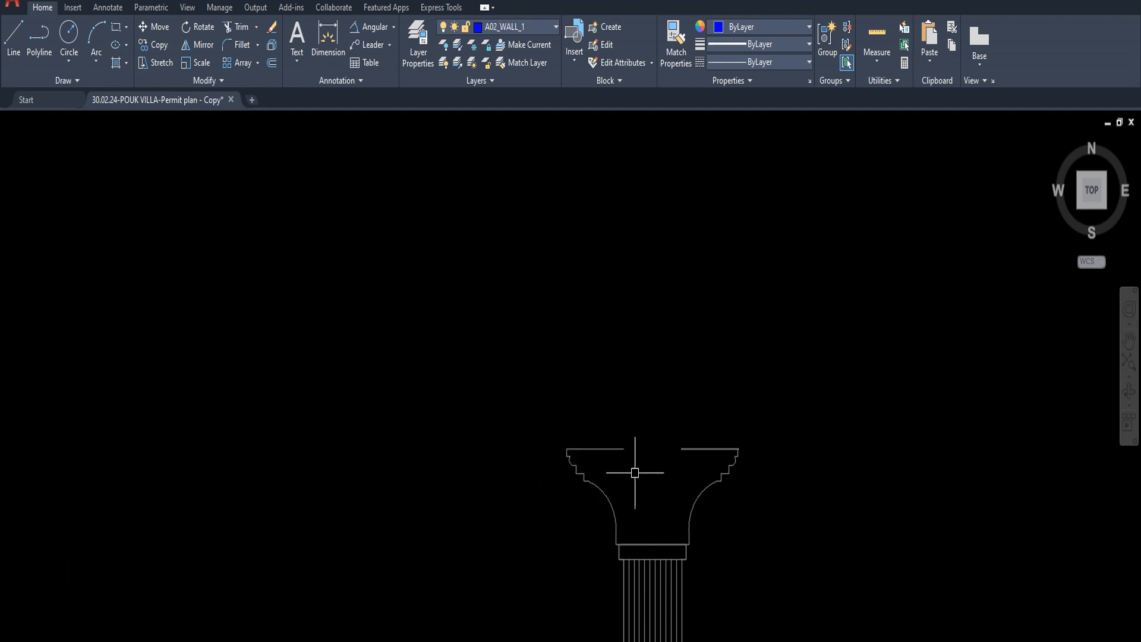
scroll(583, 453, up, 5)
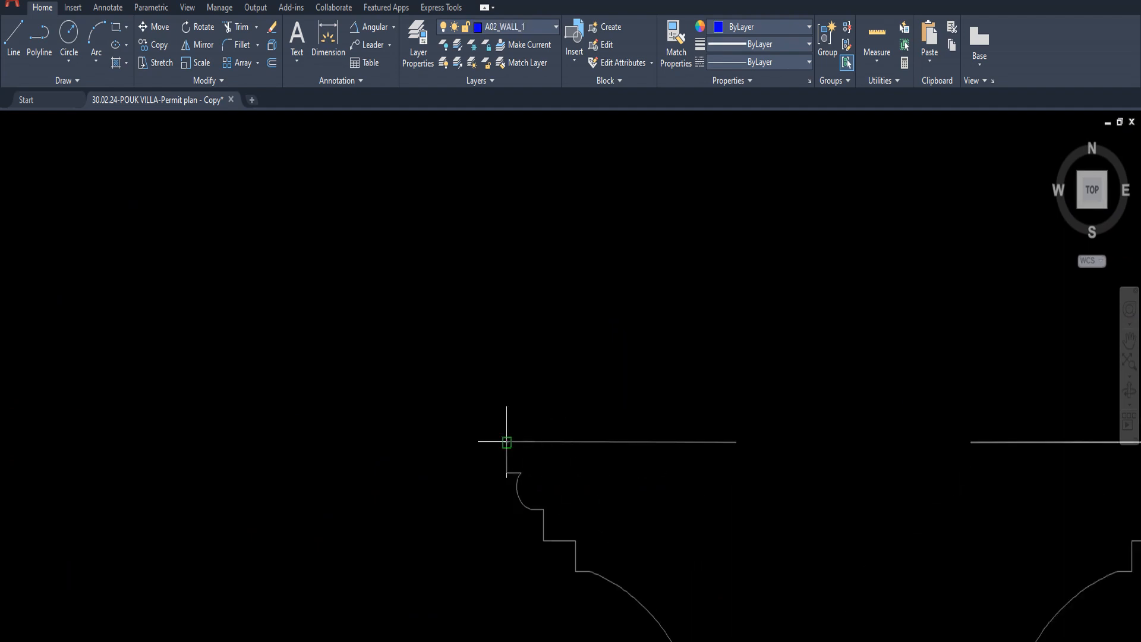
scroll(594, 451, down, 5)
scroll(649, 471, up, 6)
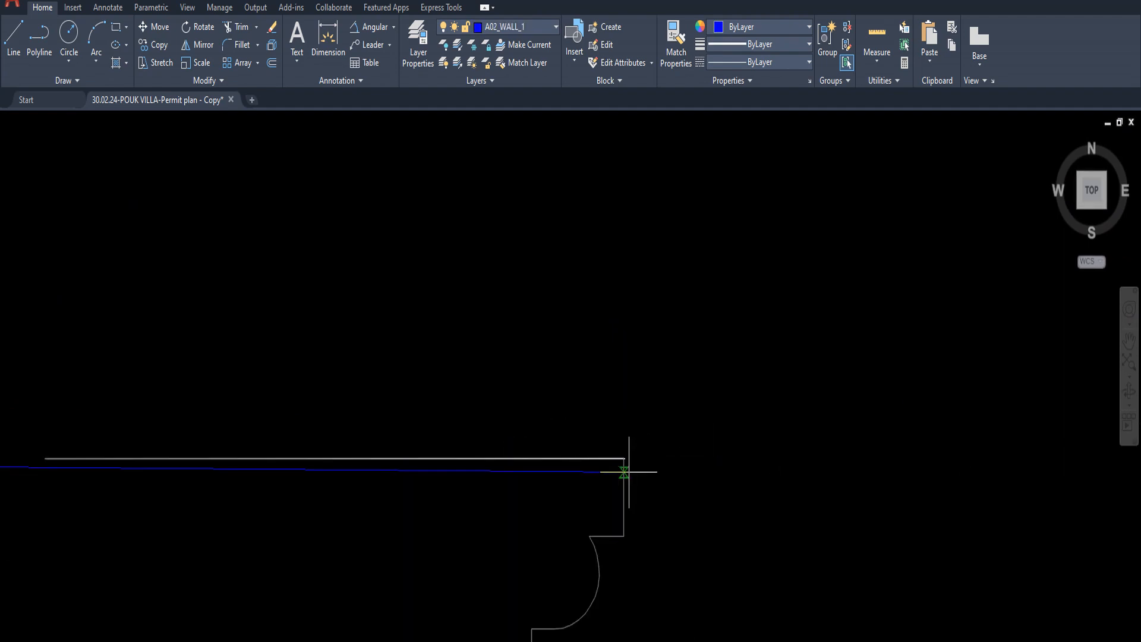
click(624, 458)
scroll(475, 468, down, 2)
middle_drag(475, 469, 699, 461)
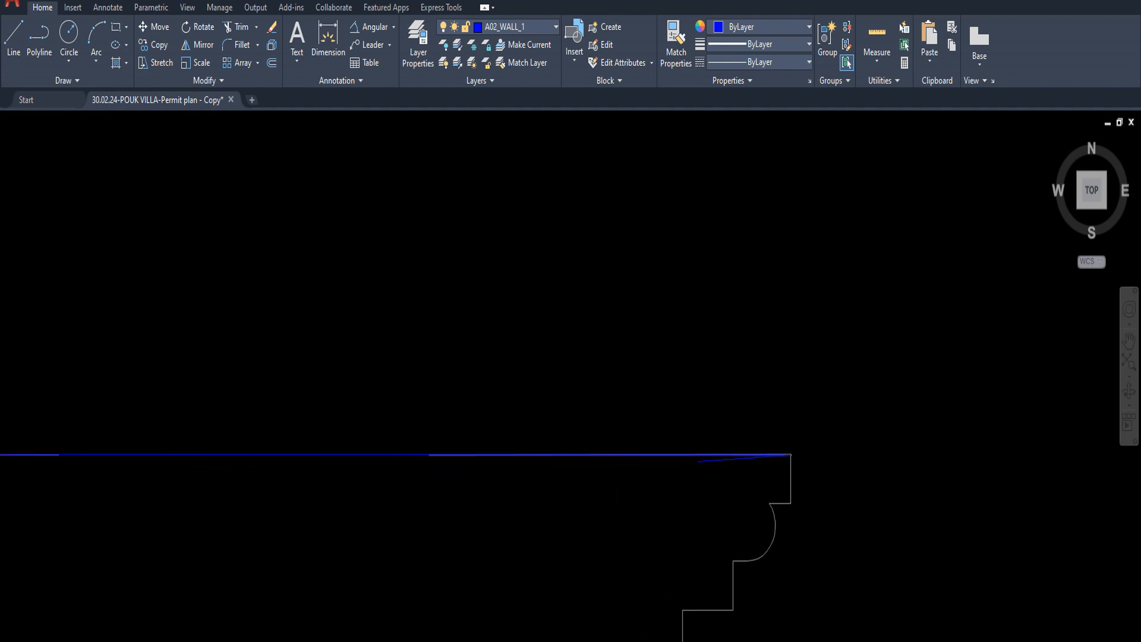
click(346, 380)
click(869, 462)
scroll(675, 455, down, 4)
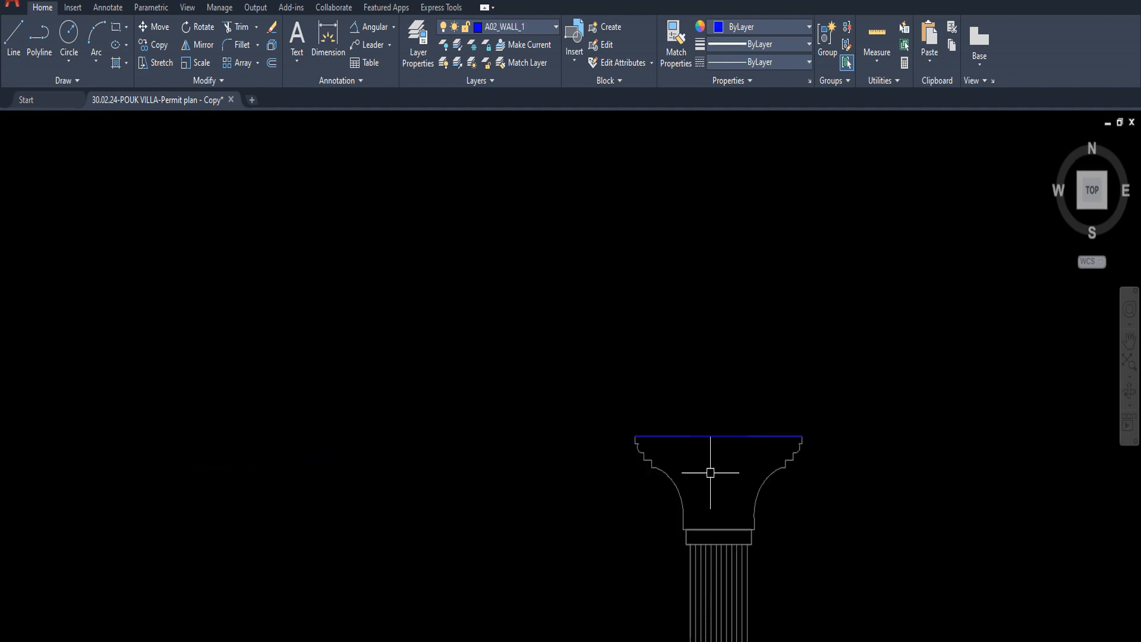
Copy the capital's top line from its left corner down onto the second, third and fourth moulding edges.
click(710, 472)
click(688, 390)
key(Escape)
scroll(623, 430, up, 6)
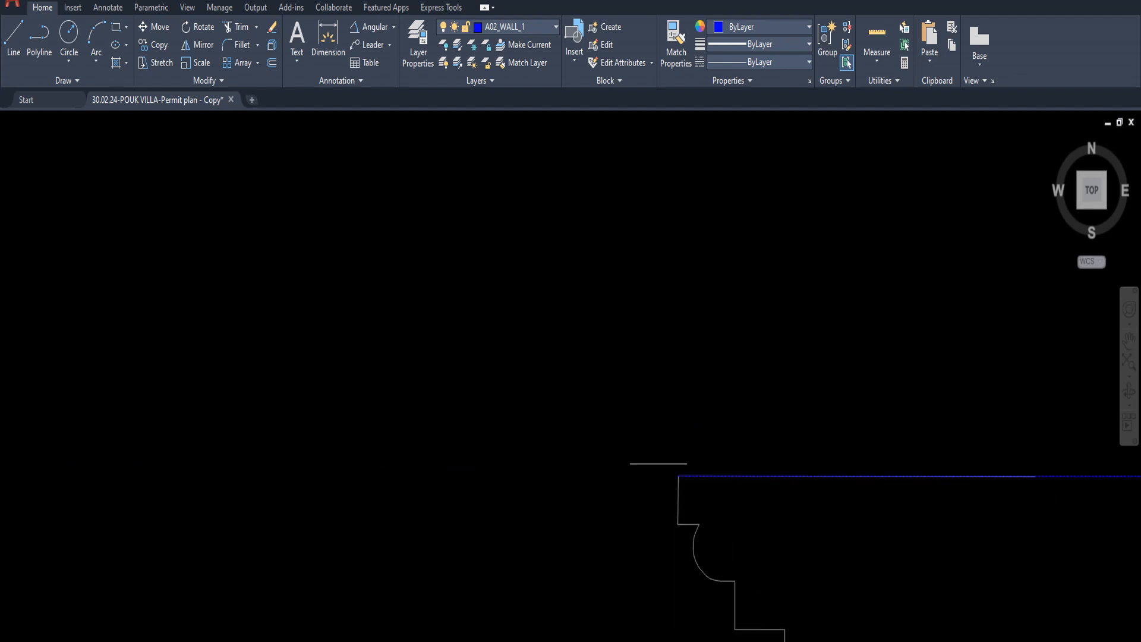
click(678, 476)
click(678, 524)
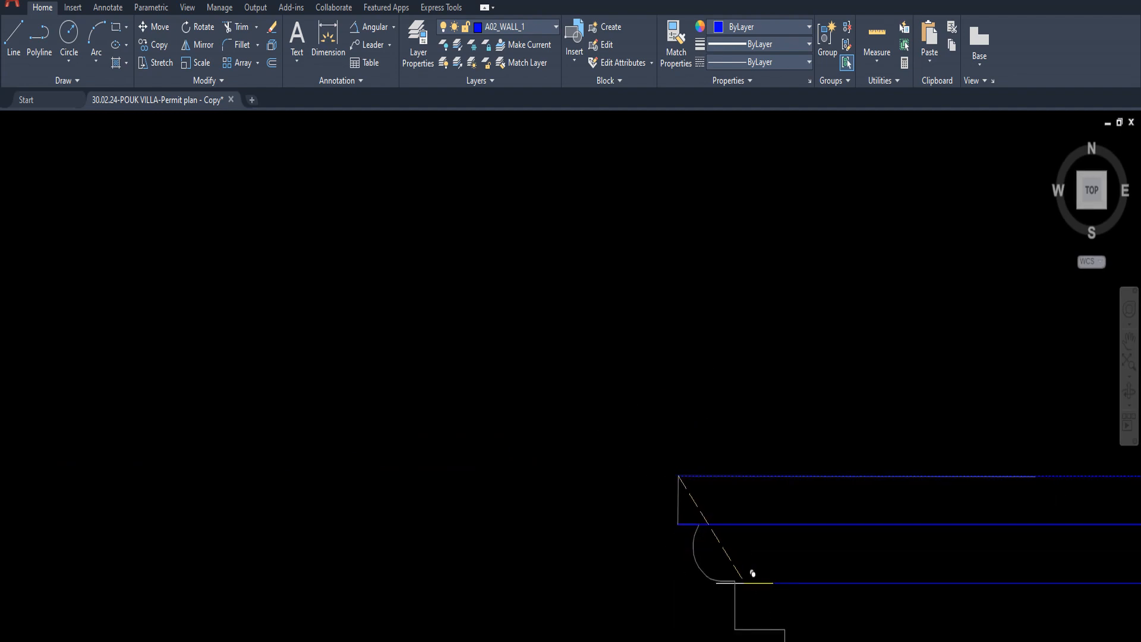
click(735, 580)
middle_drag(735, 581, 736, 547)
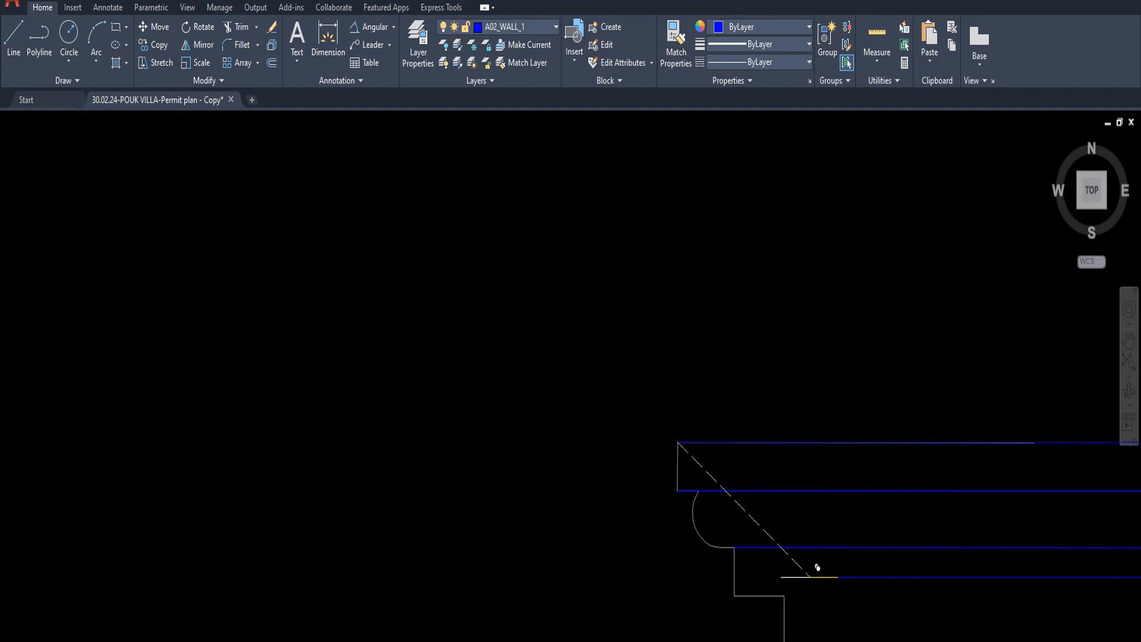
scroll(575, 448, down, 5)
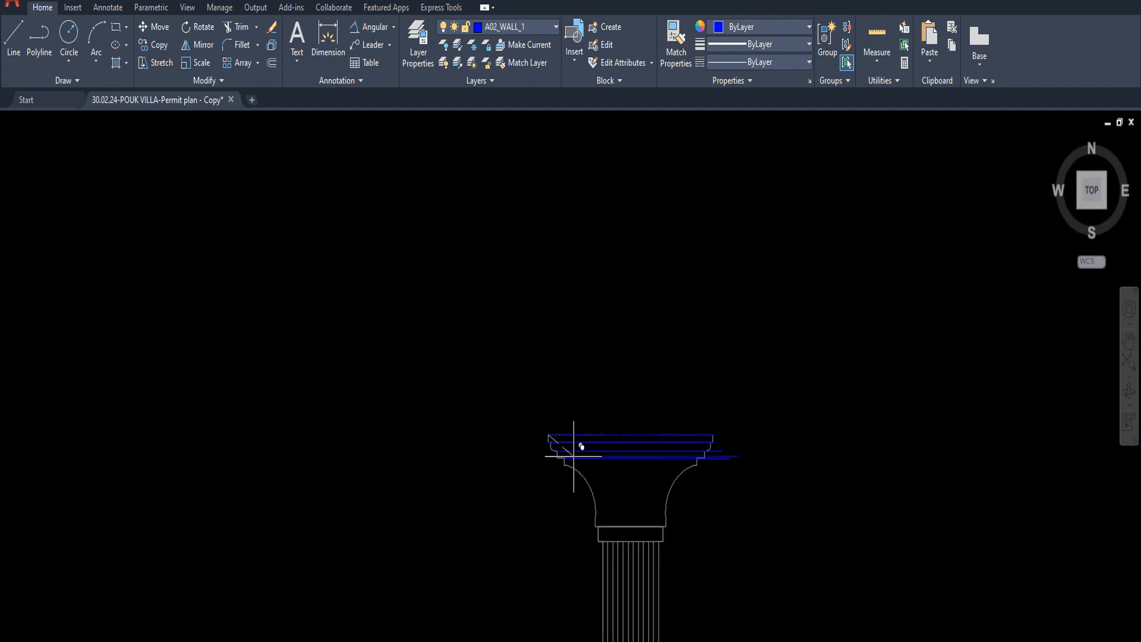
scroll(619, 466, up, 3)
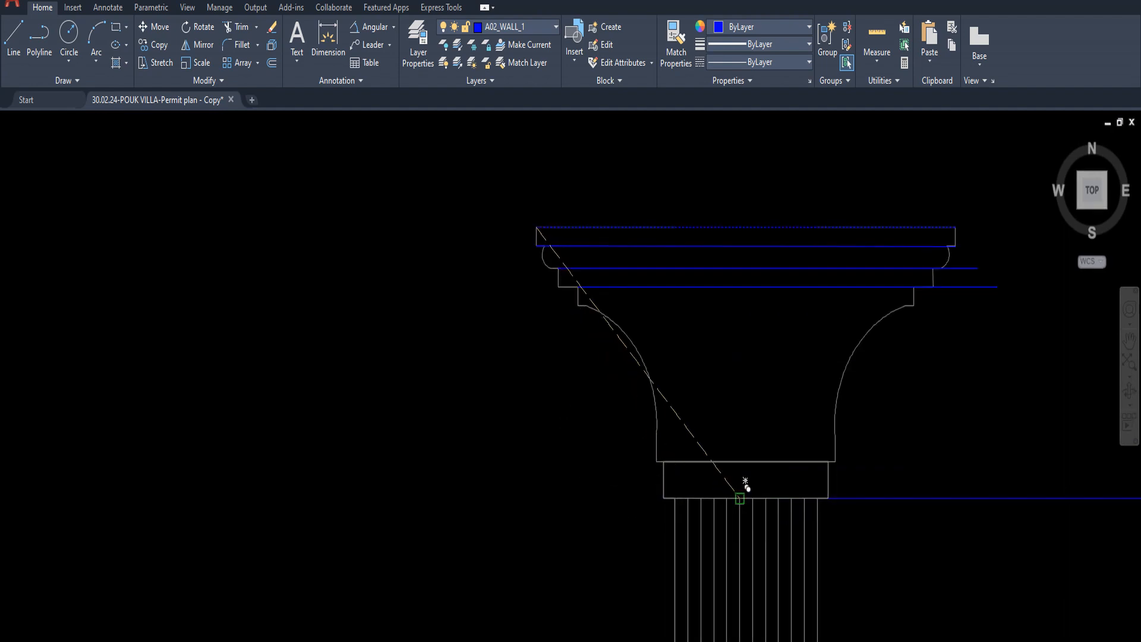
scroll(736, 493, down, 2)
scroll(678, 416, up, 2)
Copy the moulding line once more onto the fifth edge and trim the line ends overhanging the capital's right profile.
click(682, 401)
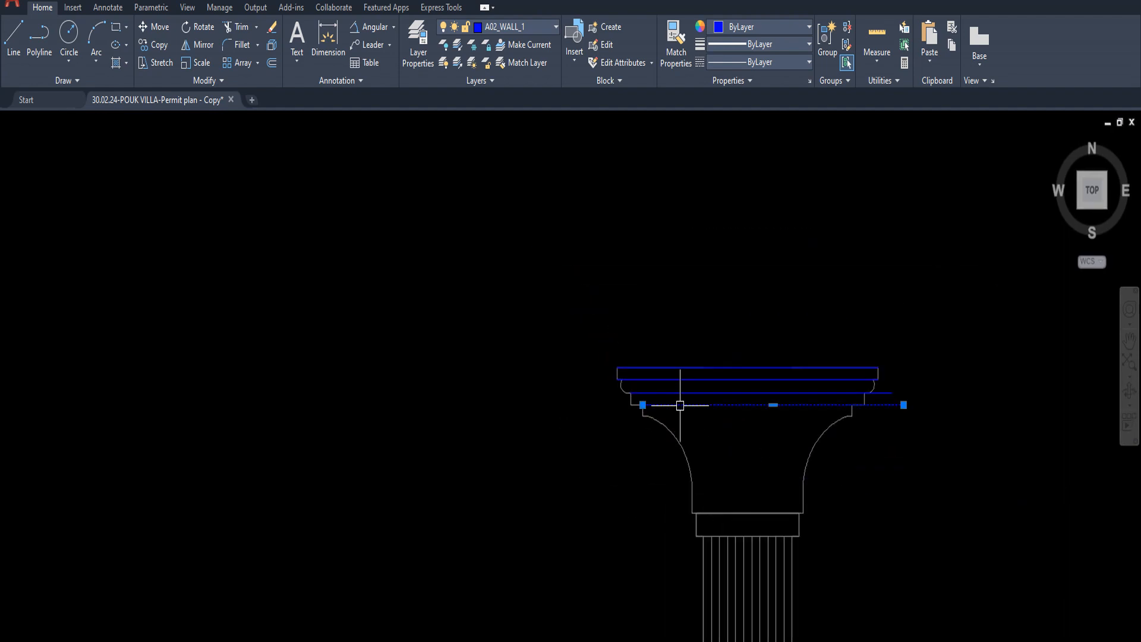
scroll(666, 410, up, 4)
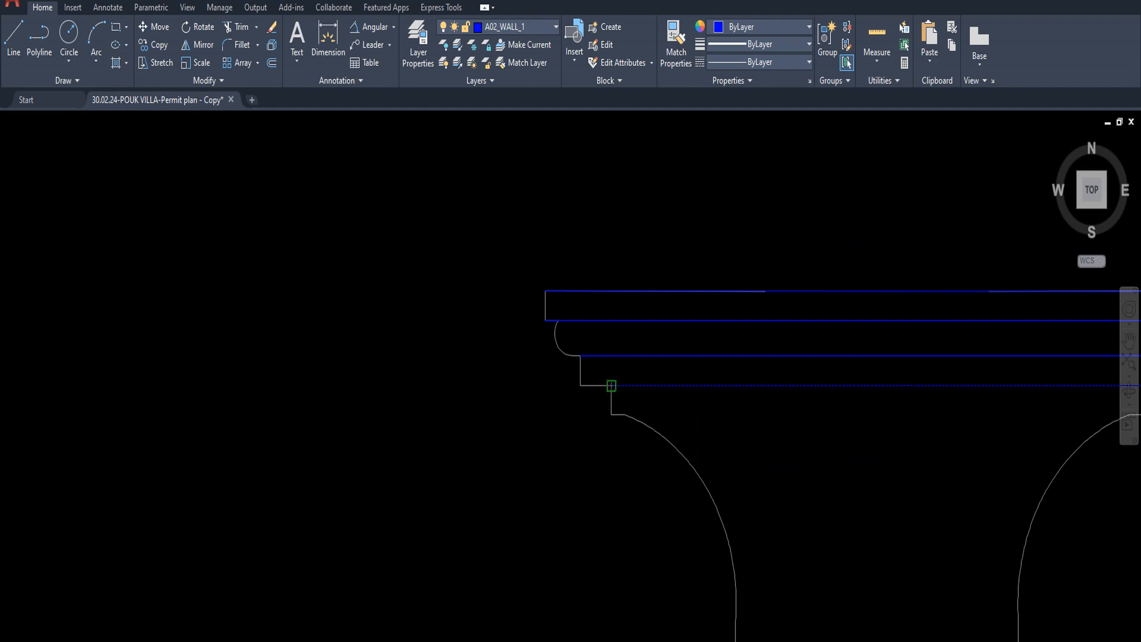
scroll(606, 386, down, 4)
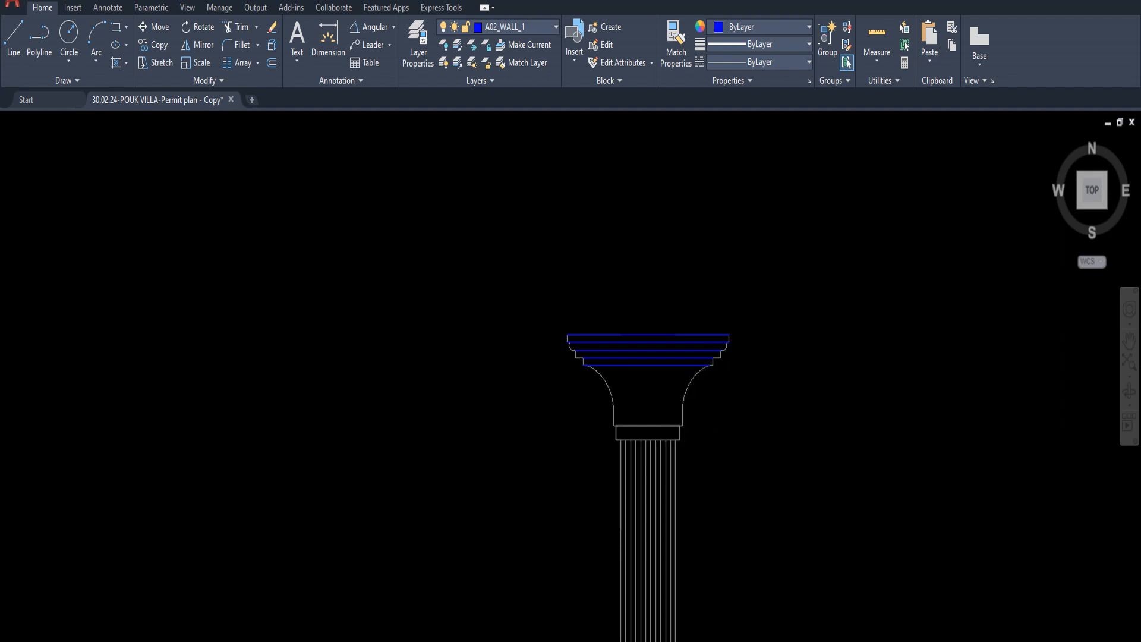
Match the capital's new blue moulding lines to the grey view-line properties.
click(825, 464)
click(515, 263)
scroll(612, 321, up, 2)
middle_drag(670, 359, 678, 347)
scroll(669, 383, down, 4)
Erase the stray horizontal line stubs projecting left of the copied column's base moulding.
middle_drag(681, 437, 675, 288)
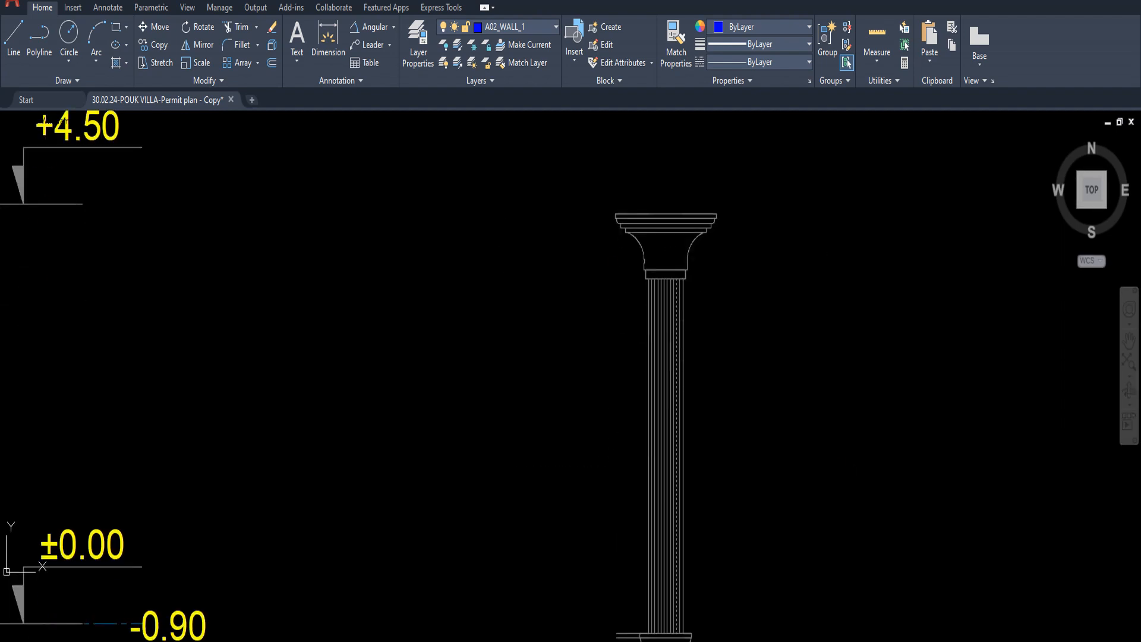
scroll(665, 256, down, 2)
scroll(644, 466, up, 5)
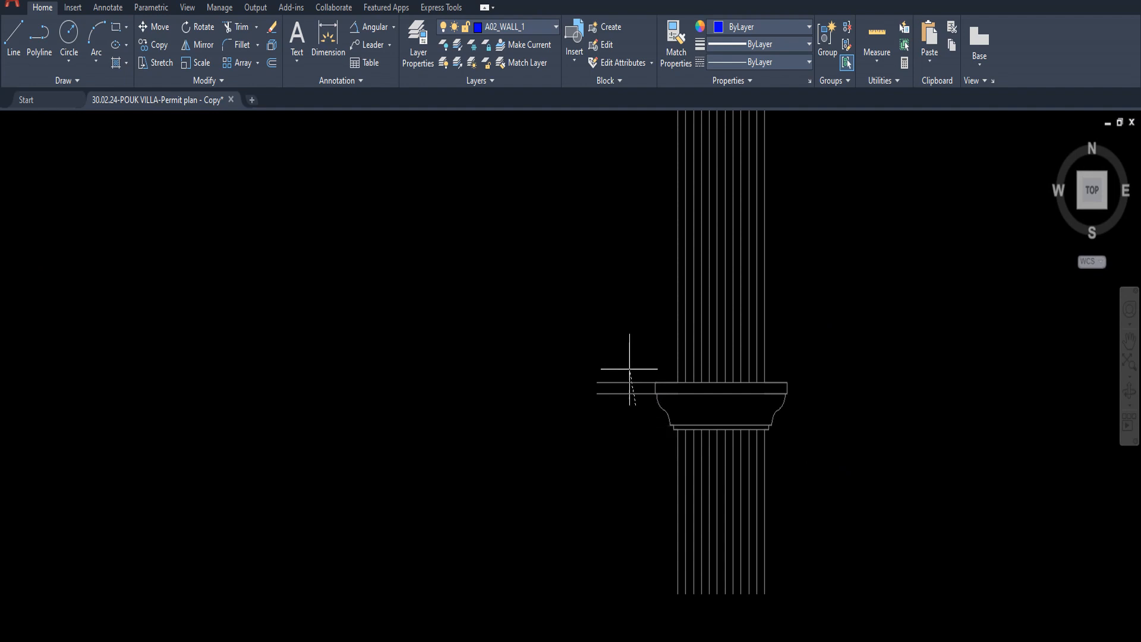
scroll(627, 341, down, 2)
scroll(650, 448, down, 2)
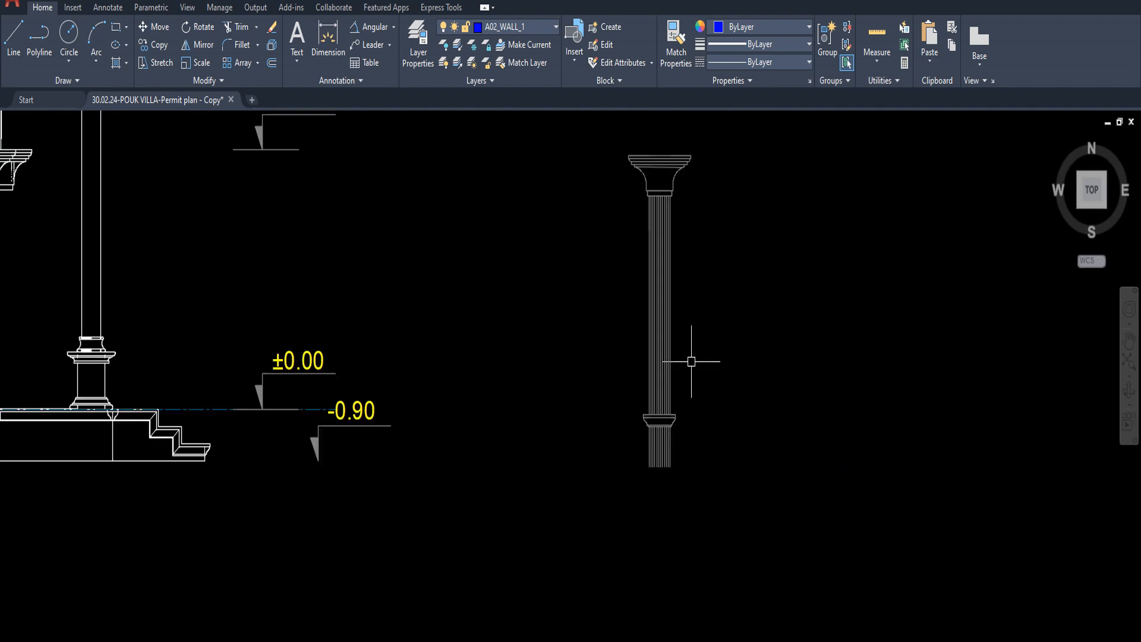
Move the cleaned grey column, picked at its capital's top midpoint, into the side elevation just beside the outermost old fluted column.
middle_drag(667, 391, 666, 421)
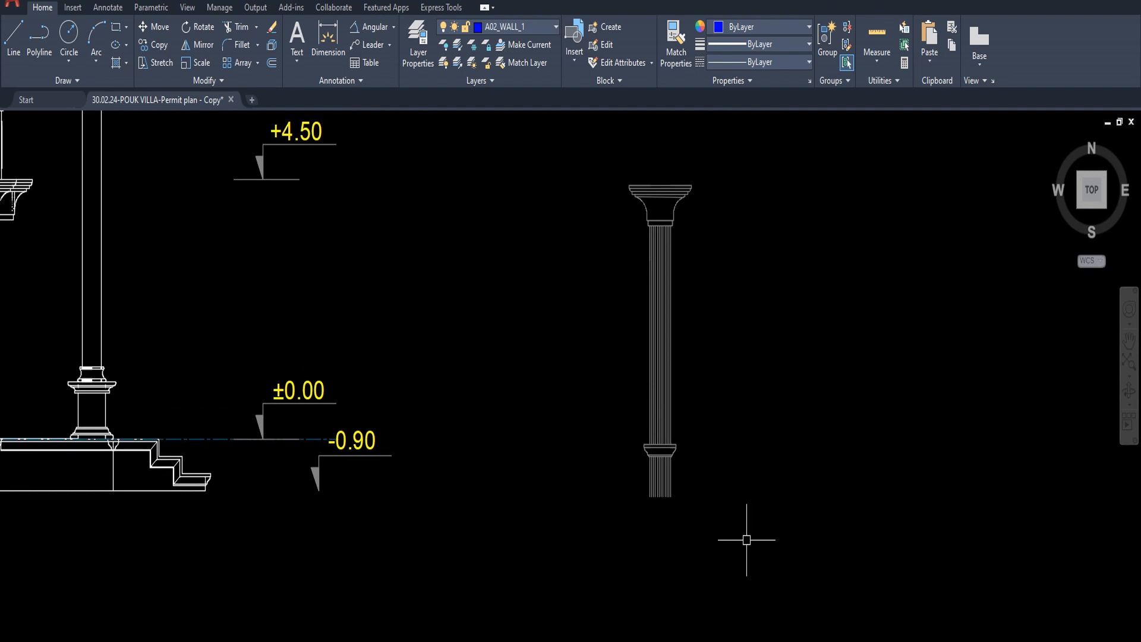
click(747, 536)
click(604, 125)
key(Escape)
click(656, 333)
scroll(659, 174, up, 3)
scroll(658, 175, up, 4)
key(Escape)
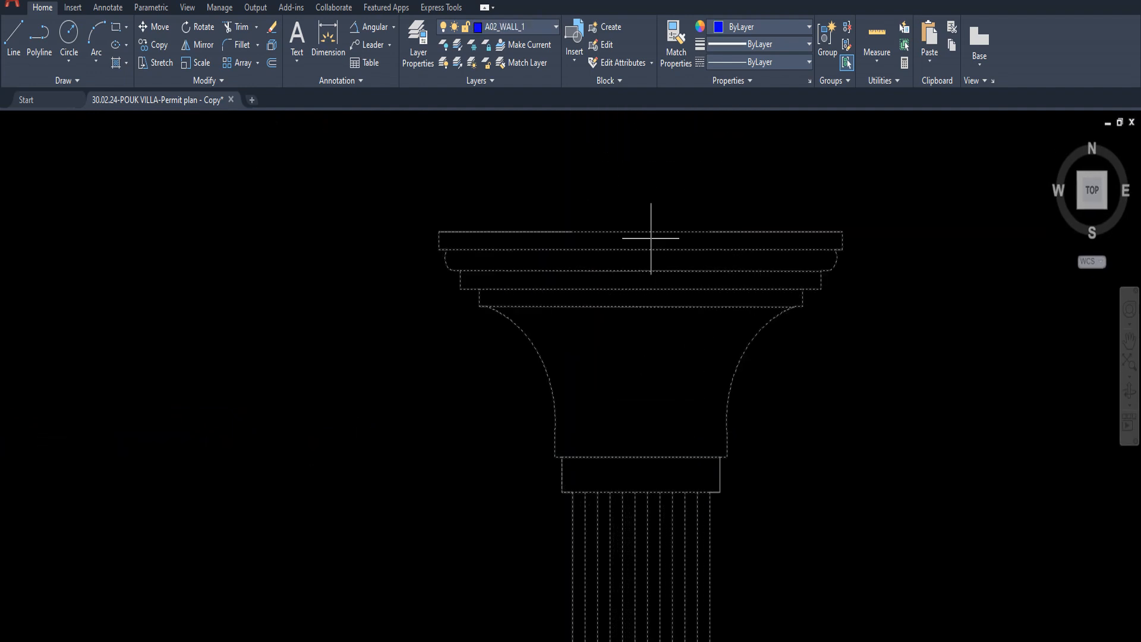
scroll(641, 231, down, 6)
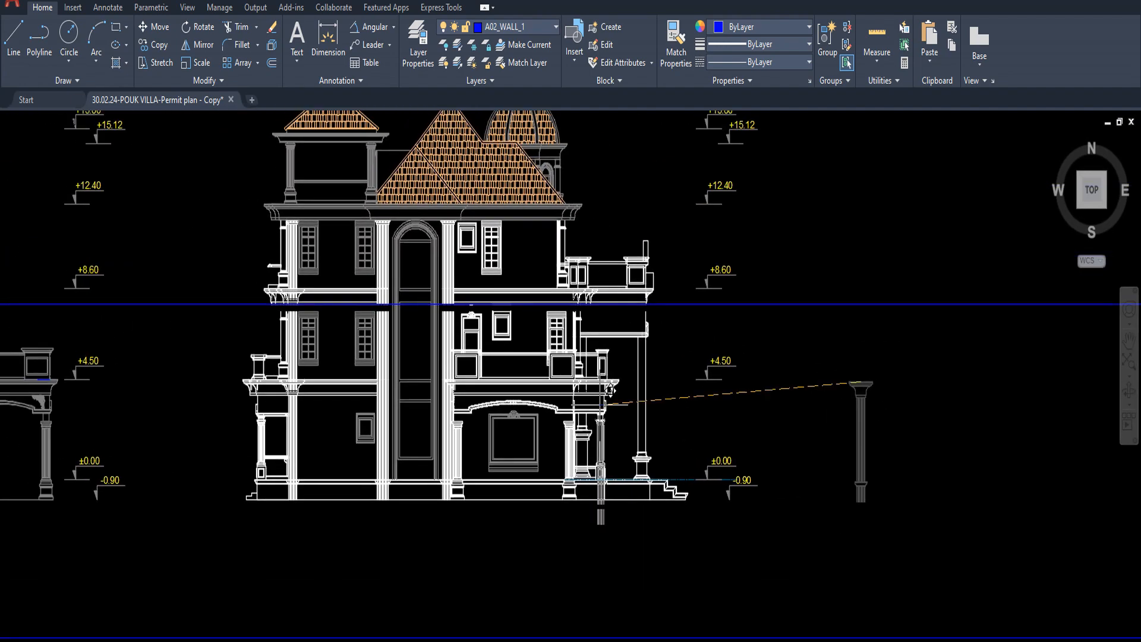
middle_drag(652, 428, 726, 389)
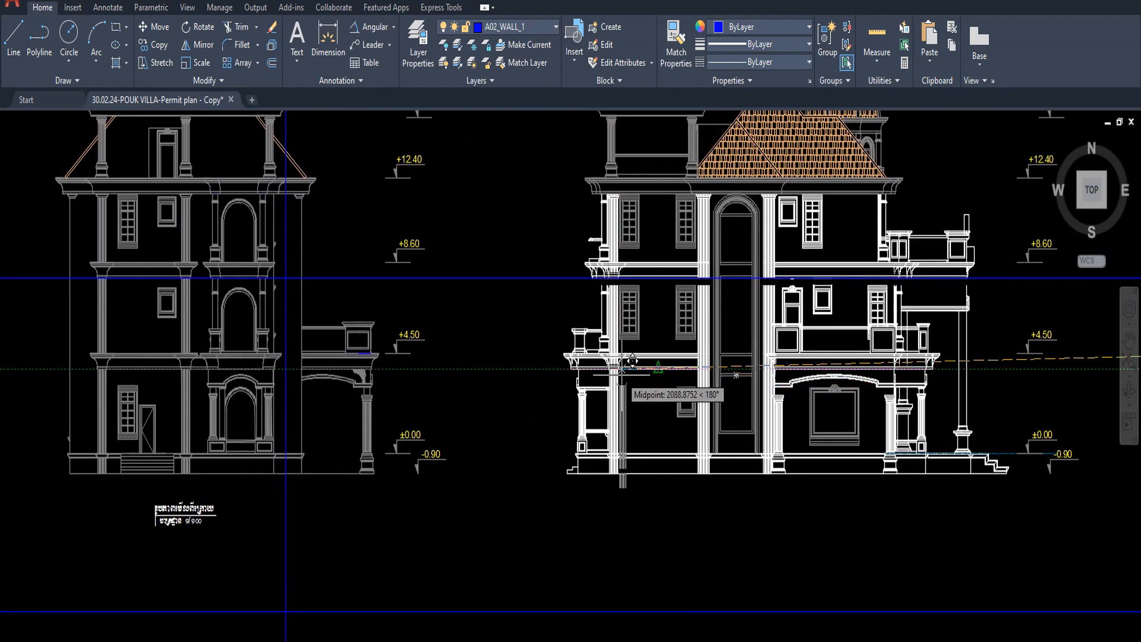
scroll(630, 373, up, 4)
middle_drag(654, 445, 649, 304)
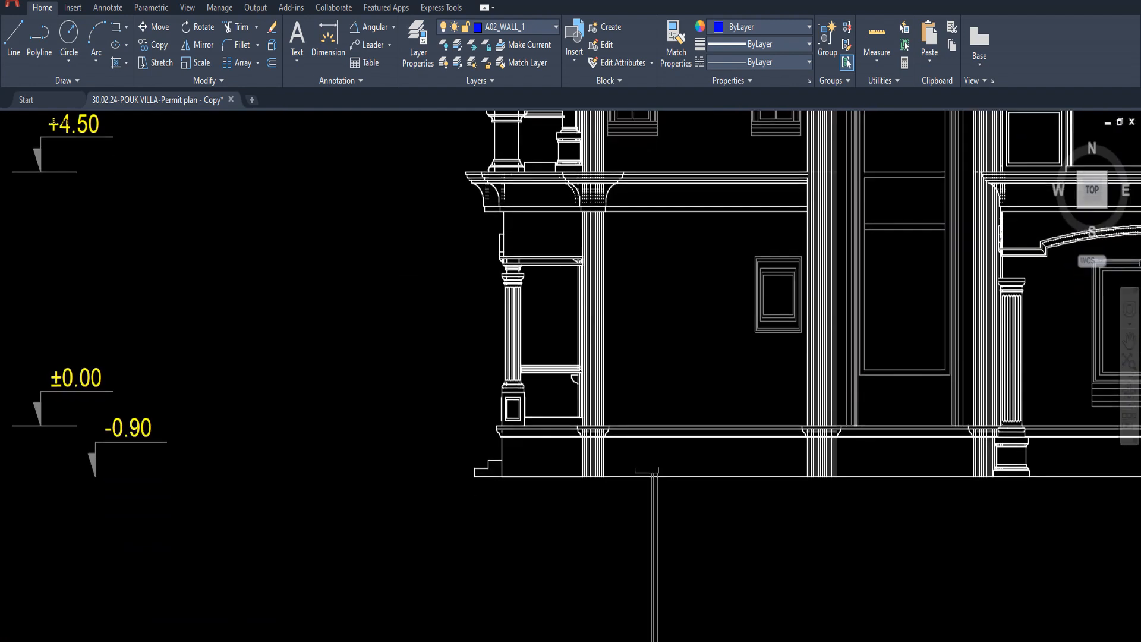
click(656, 302)
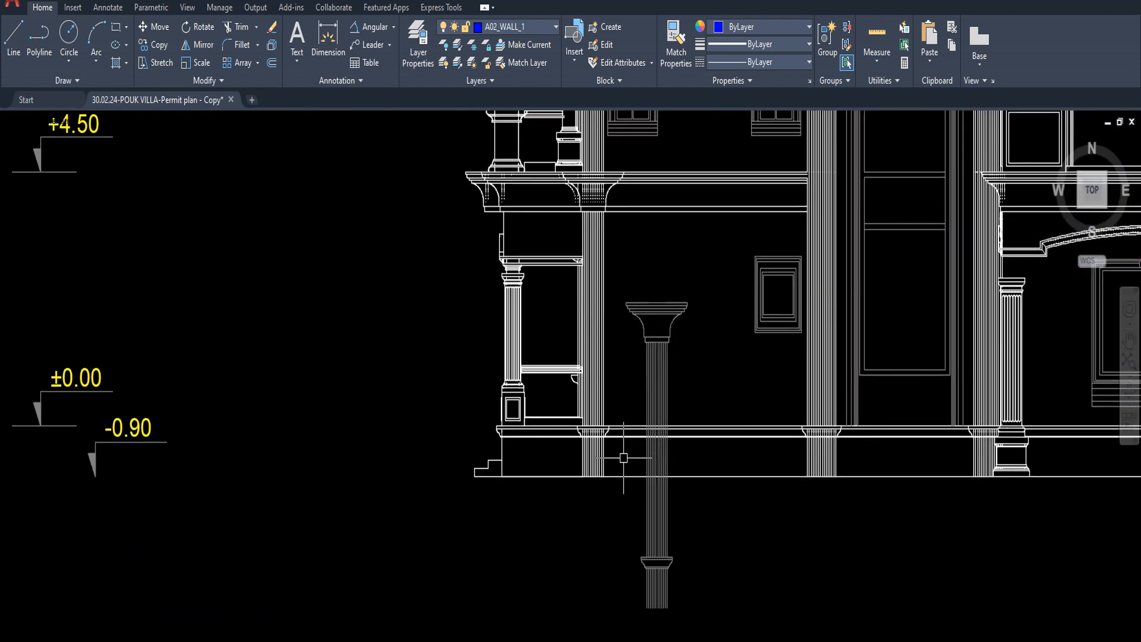
Place a vertical construction line through the old fluted column's centre, using the midpoint between the two corners of its base.
scroll(576, 491, up, 4)
shift+right_click(579, 482)
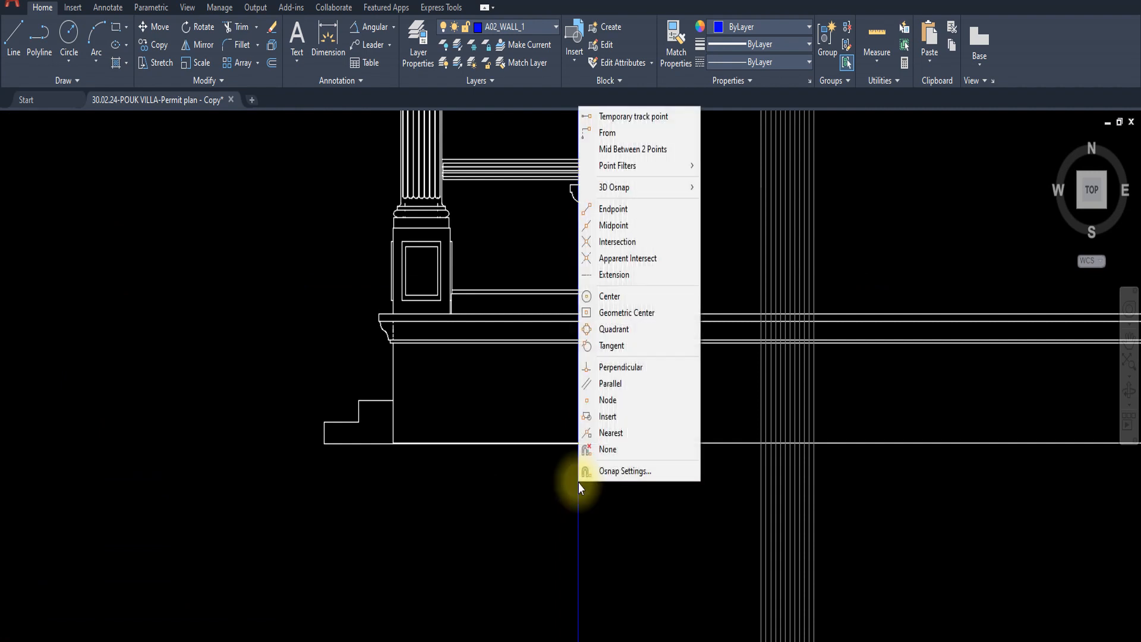
click(654, 150)
scroll(593, 464, up, 5)
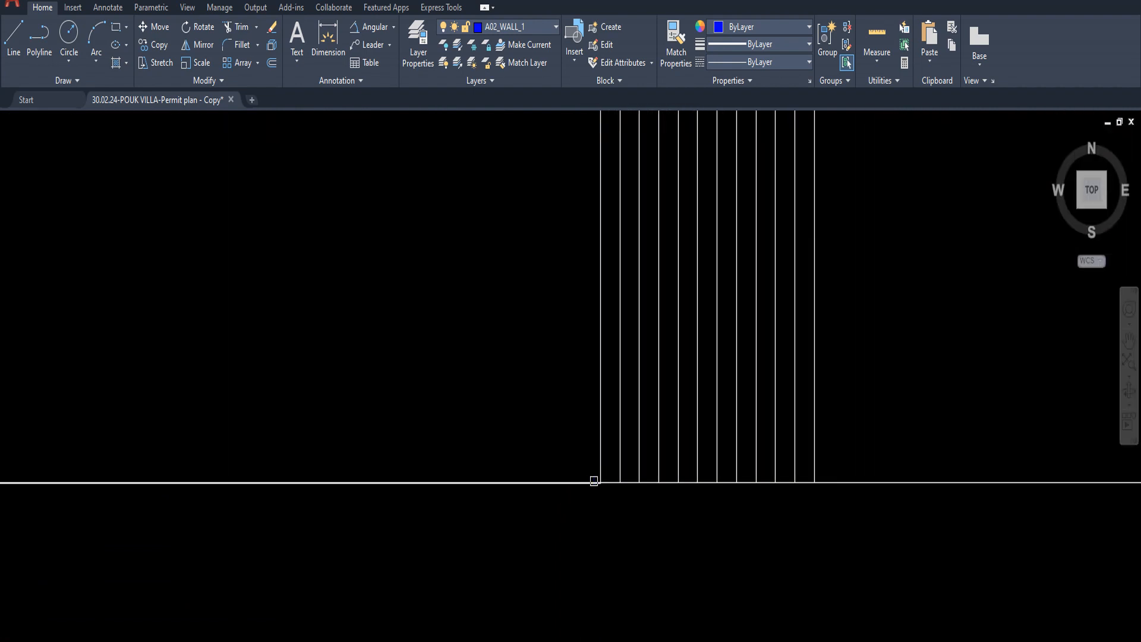
scroll(814, 438, down, 3)
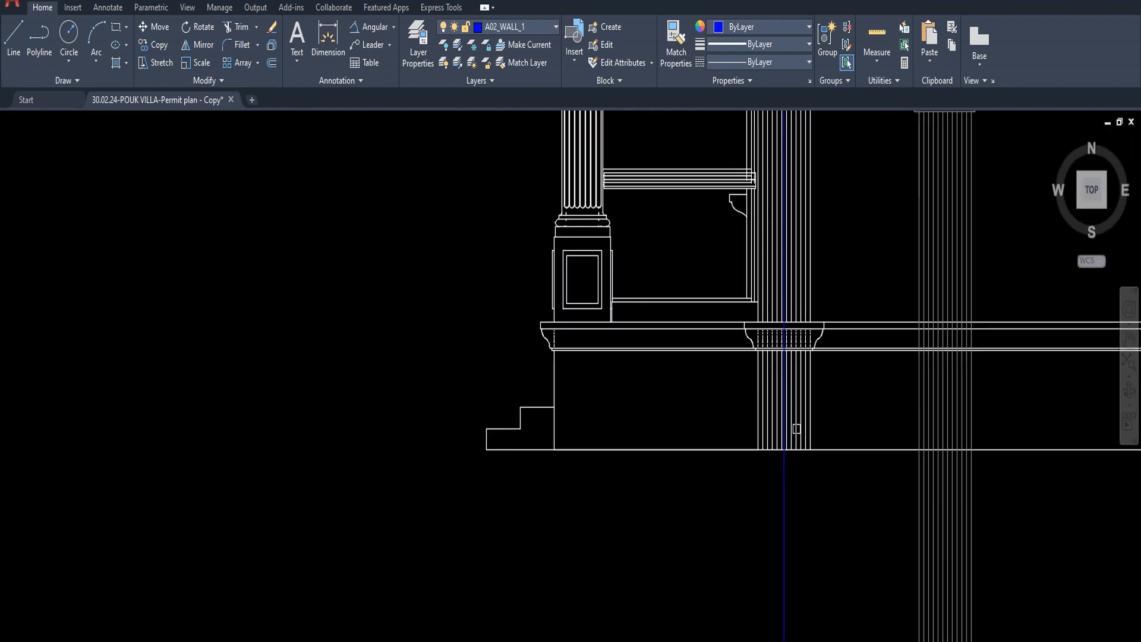
scroll(758, 415, up, 5)
middle_drag(705, 369, 683, 454)
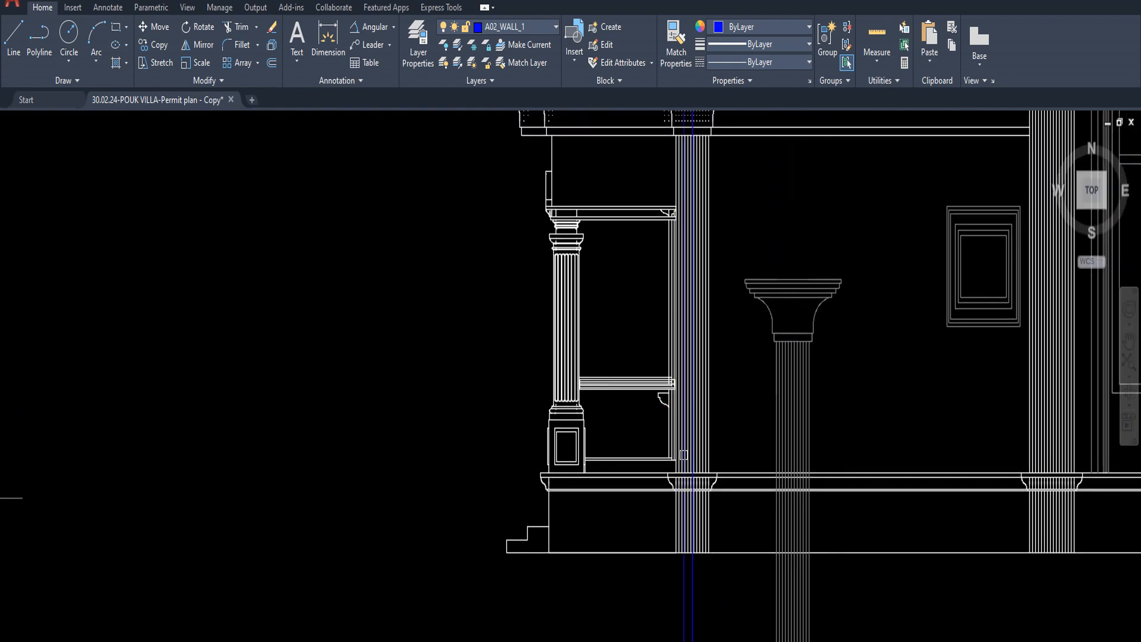
scroll(683, 477, up, 2)
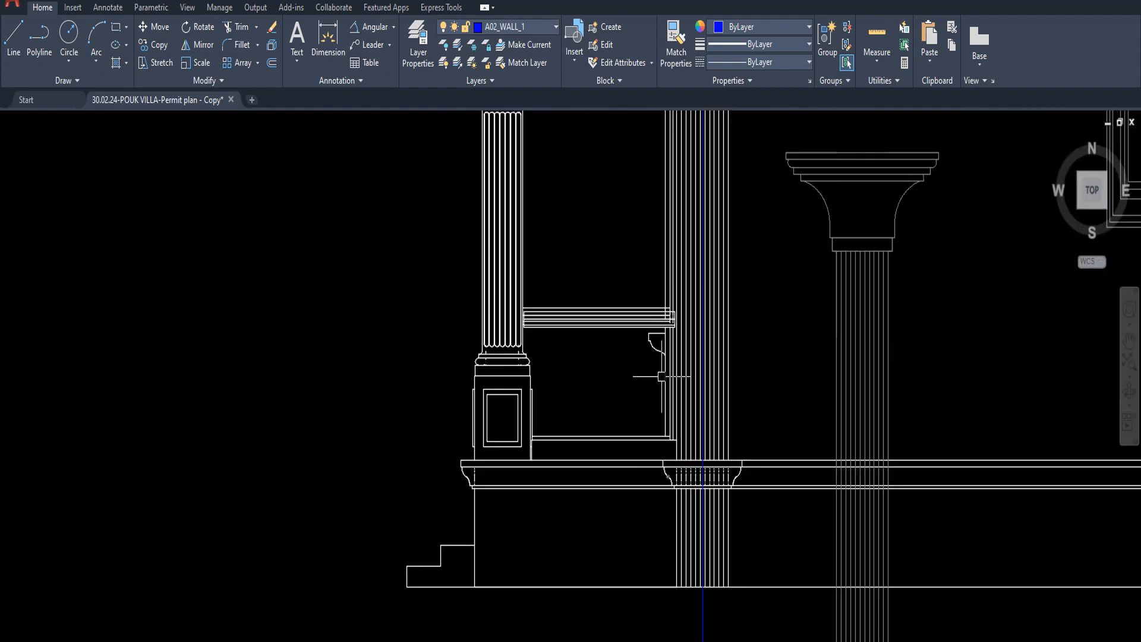
click(625, 245)
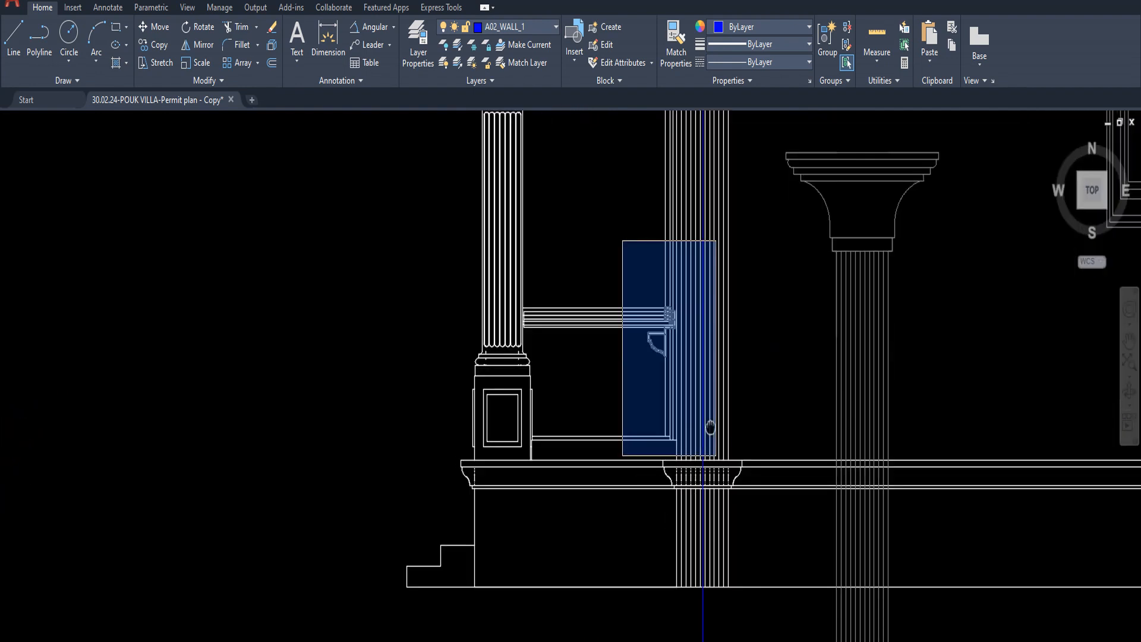
middle_drag(705, 476, 685, 370)
click(758, 543)
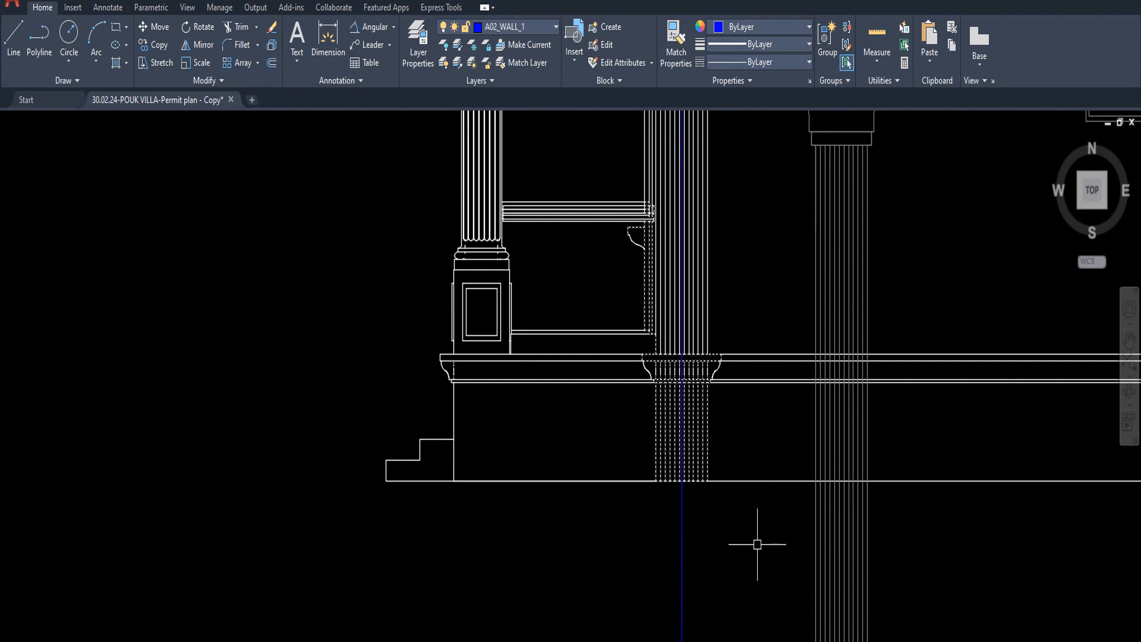
key(Escape)
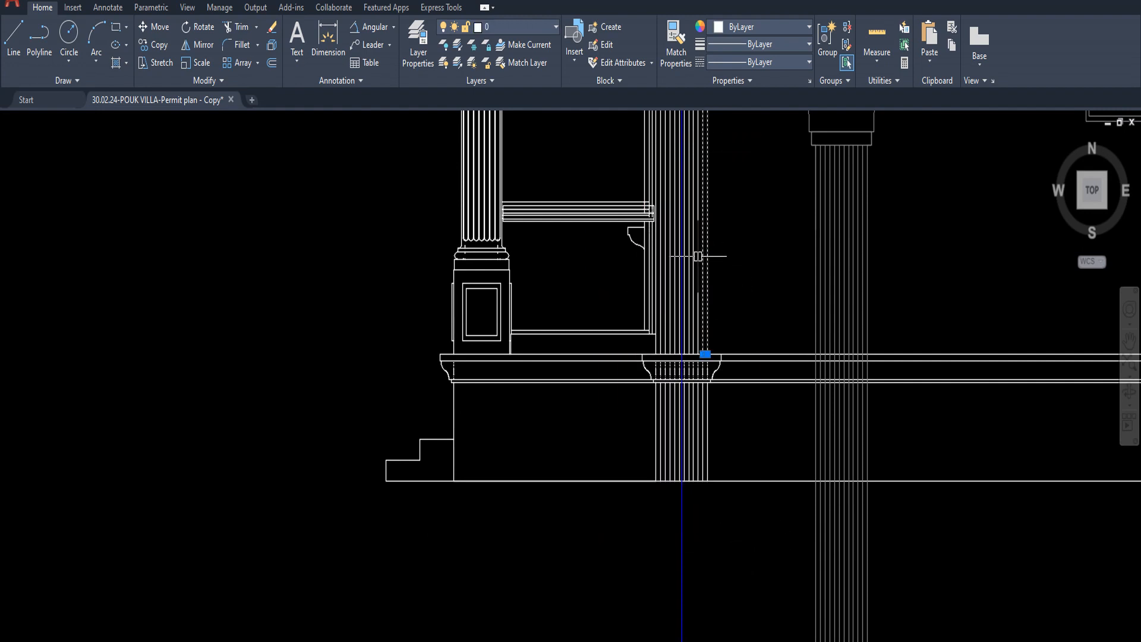
Erase the old column's outer shaft lines, its base moulding and the lower shaft down to the ground line.
scroll(675, 295, up, 7)
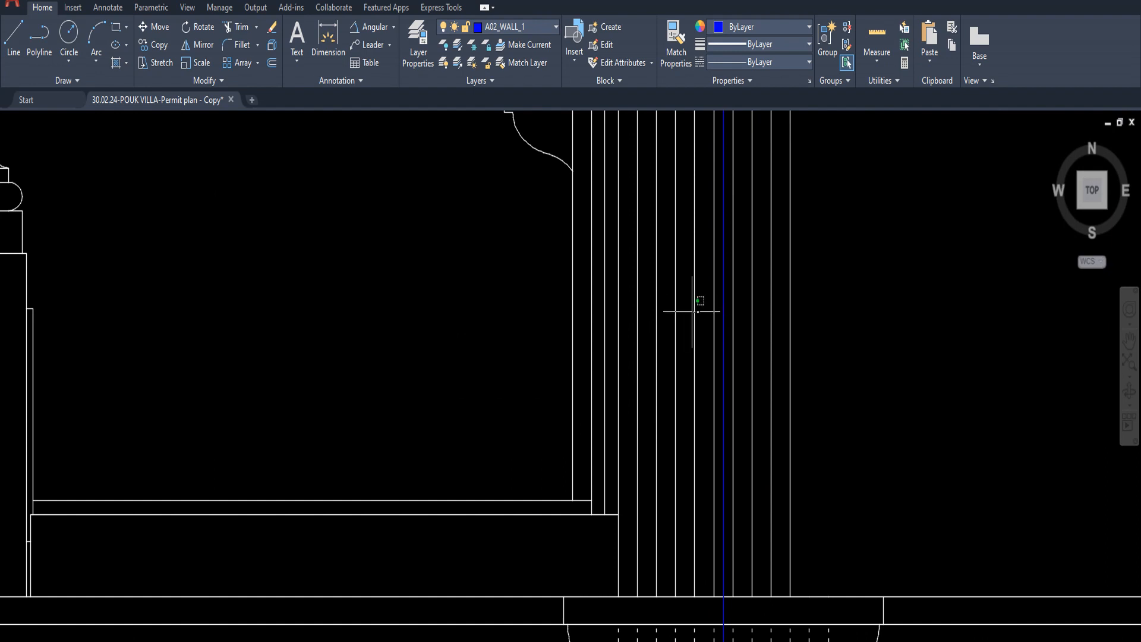
scroll(611, 318, down, 7)
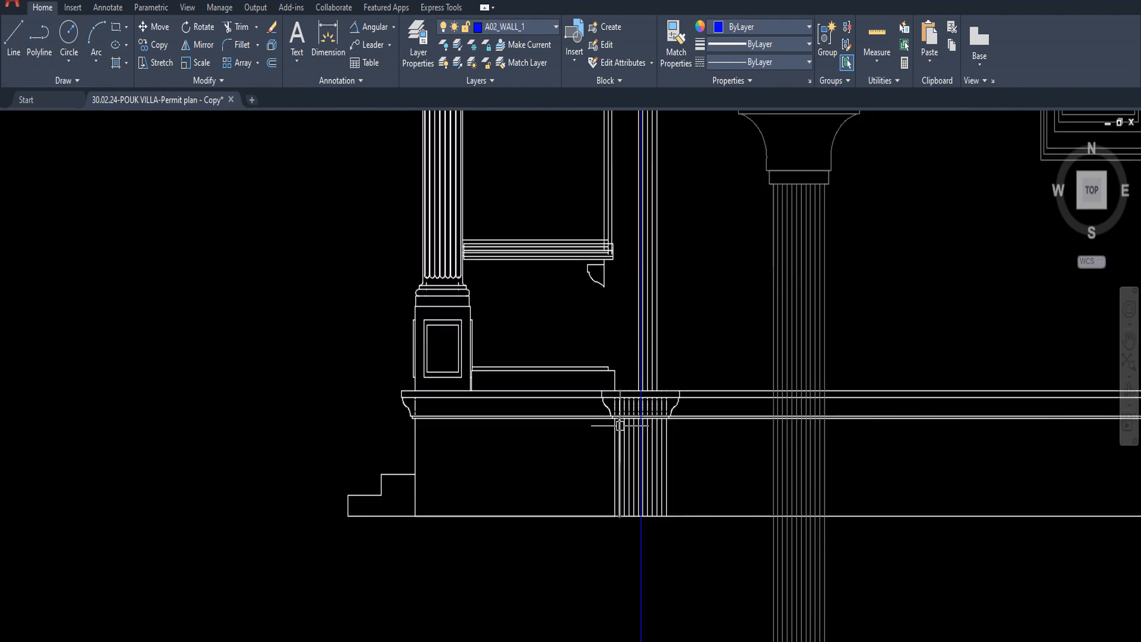
scroll(619, 426, up, 4)
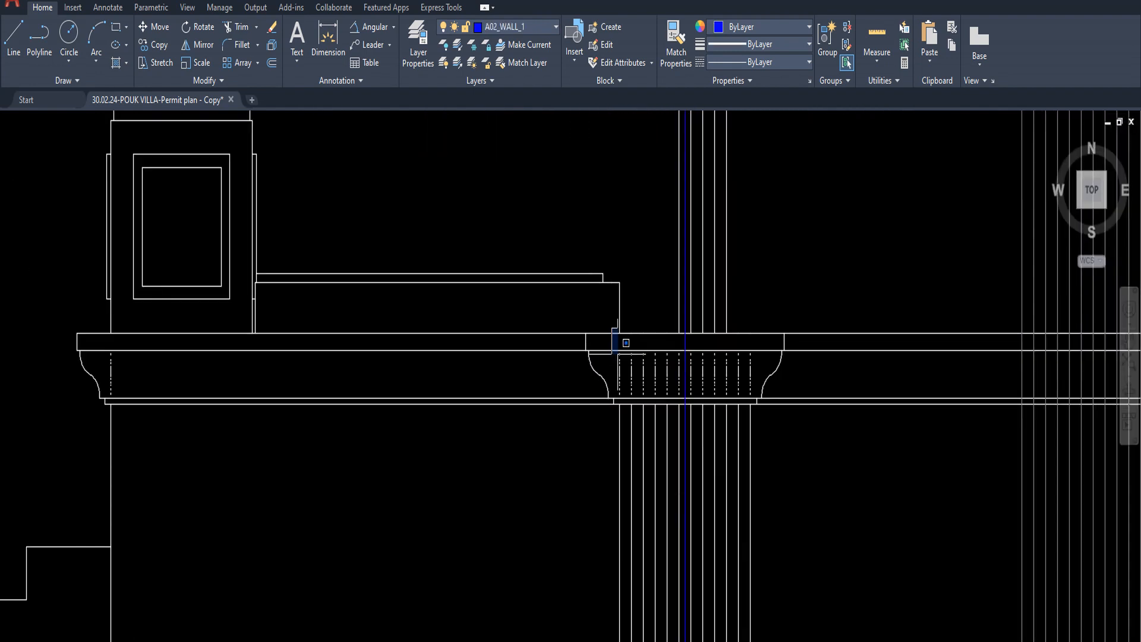
scroll(611, 261, down, 2)
click(611, 305)
click(737, 532)
key(Delete)
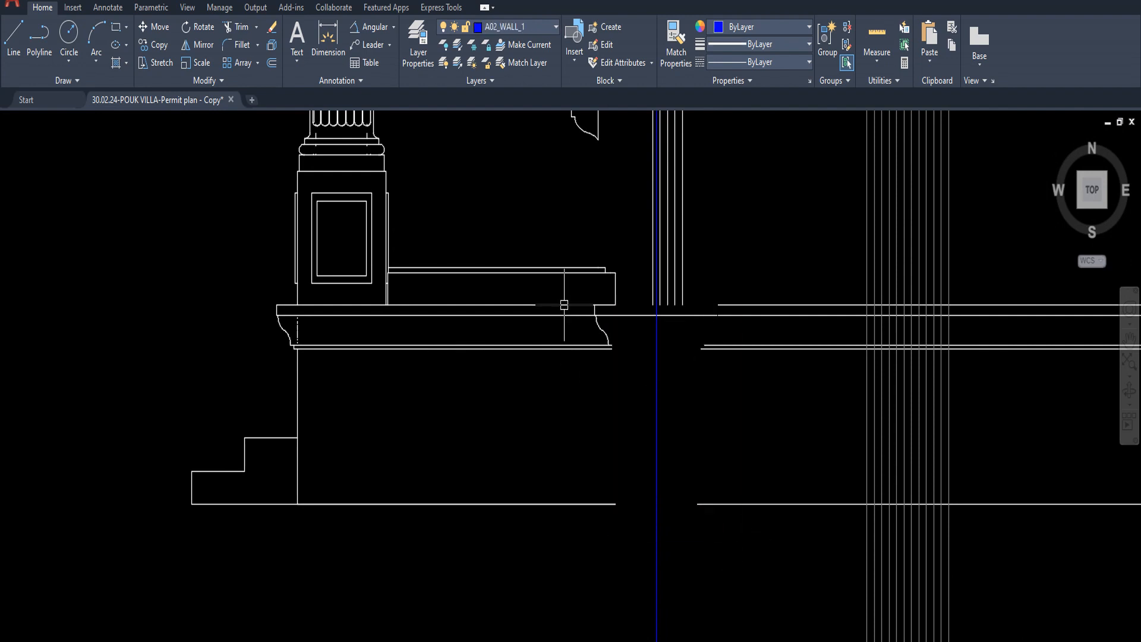
click(564, 292)
click(651, 364)
key(Delete)
Erase the vertical jamb lines and the small upper bracket in the opening between the porch column and the old column.
scroll(652, 365, down, 2)
middle_drag(654, 369, 654, 457)
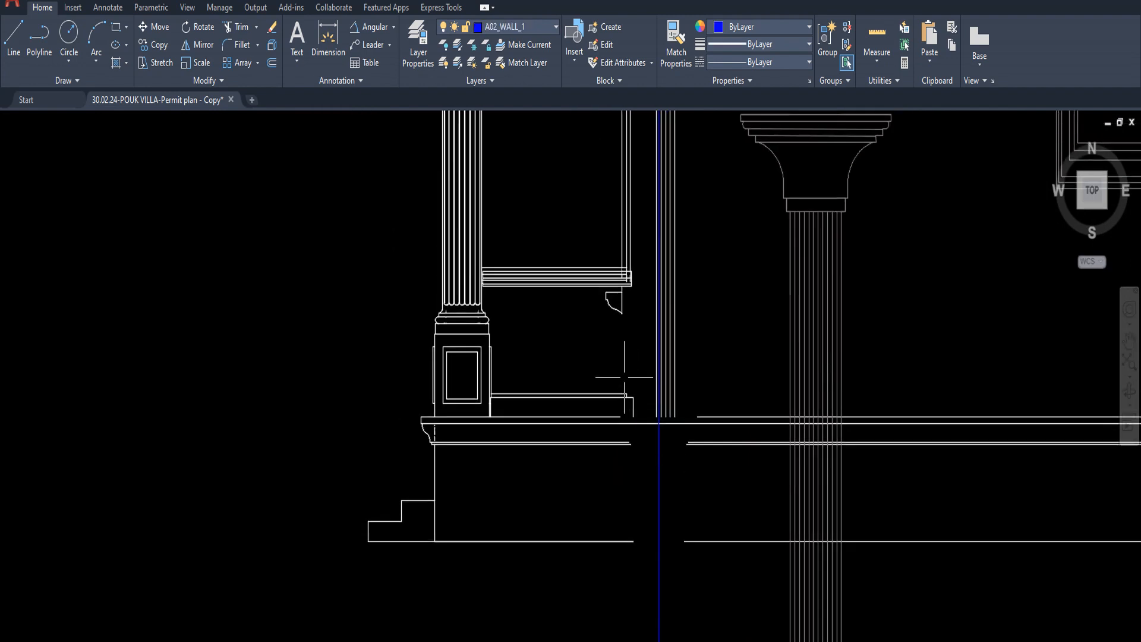
middle_drag(630, 353, 627, 469)
middle_drag(588, 373, 593, 471)
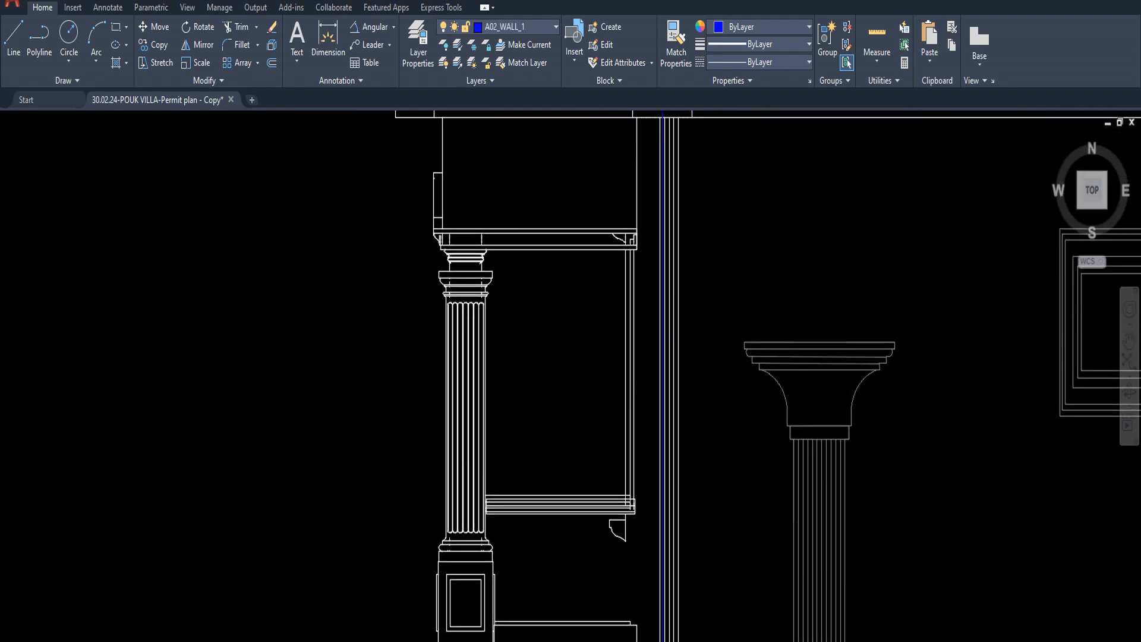
click(644, 360)
click(610, 390)
key(Delete)
middle_drag(614, 333, 614, 460)
click(612, 336)
click(647, 401)
key(Delete)
Erase the old column's remaining shaft lines beneath the capital and the vertical wall line beside them.
scroll(647, 399, down, 2)
middle_drag(648, 406, 640, 342)
scroll(637, 498, up, 2)
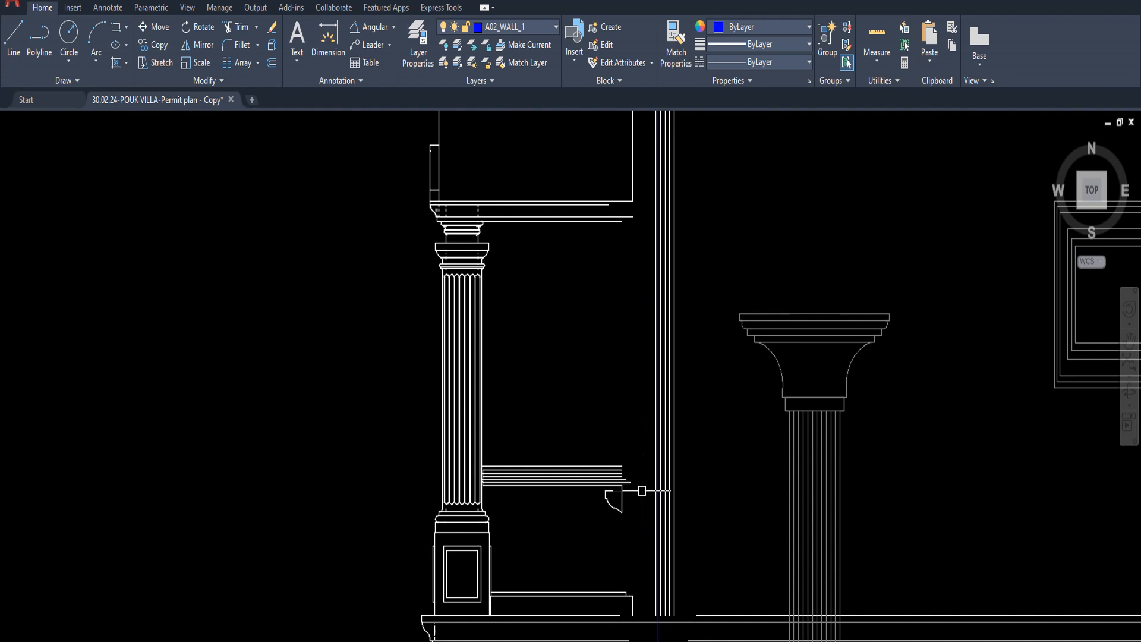
scroll(623, 465, down, 2)
scroll(663, 340, up, 2)
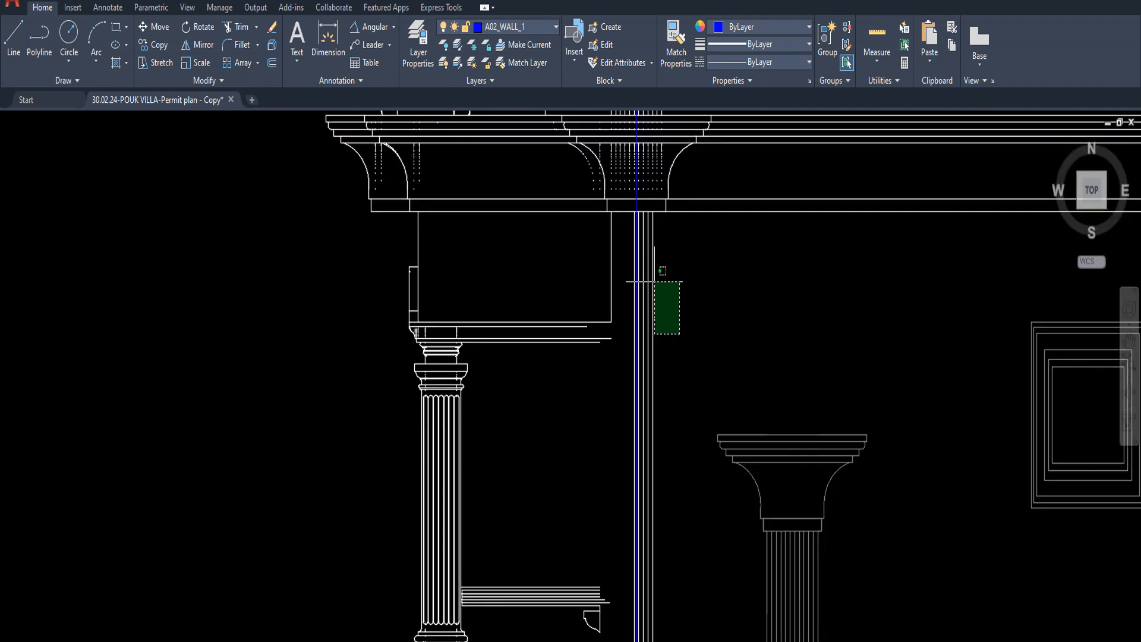
scroll(654, 281, up, 3)
click(629, 219)
key(Delete)
middle_drag(629, 219, 646, 322)
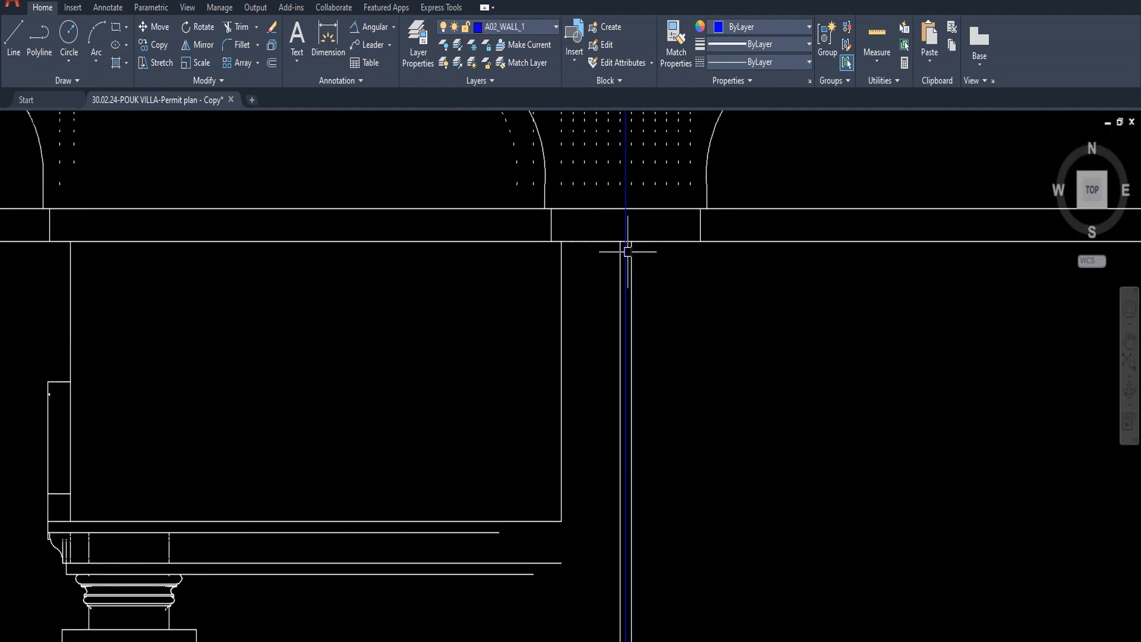
click(631, 268)
text(tr)
key(space)
click(617, 287)
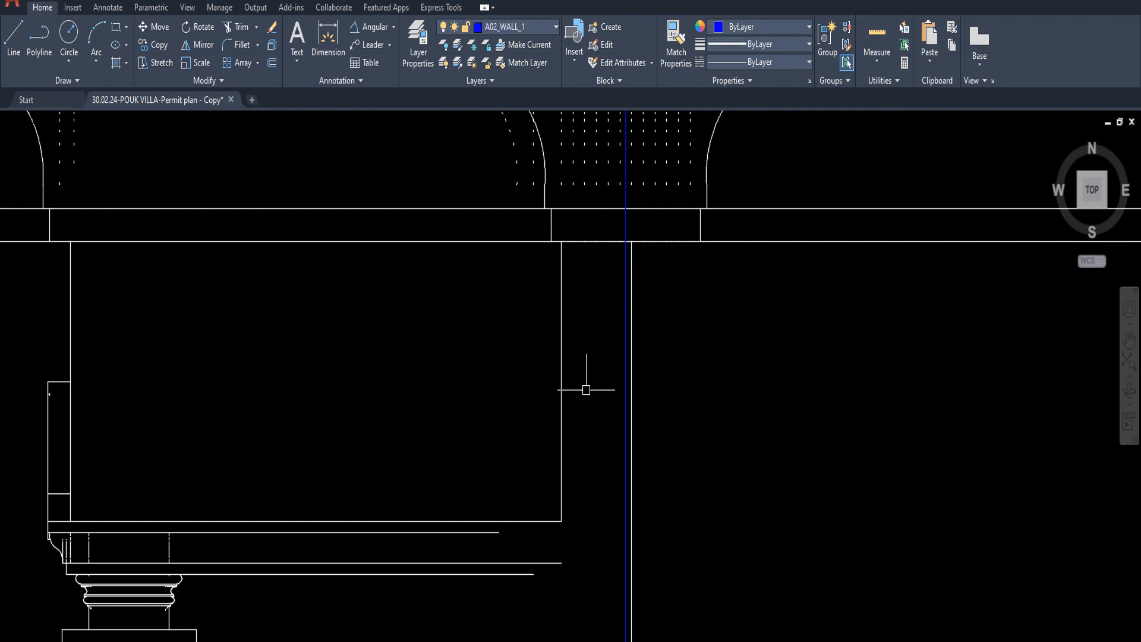
scroll(635, 340, down, 3)
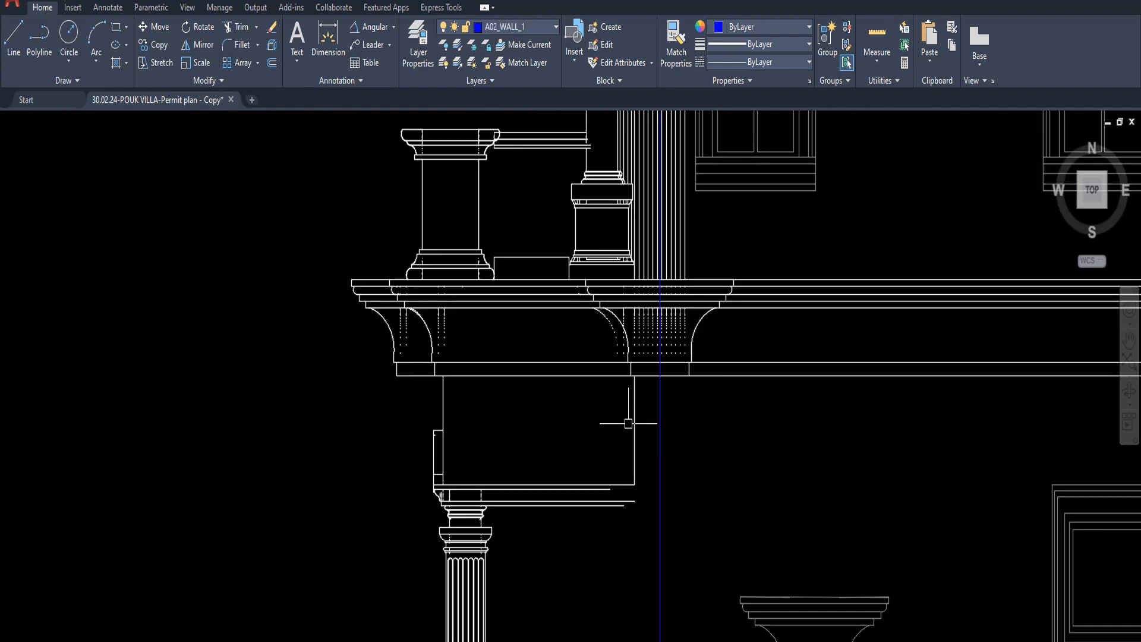
key(Delete)
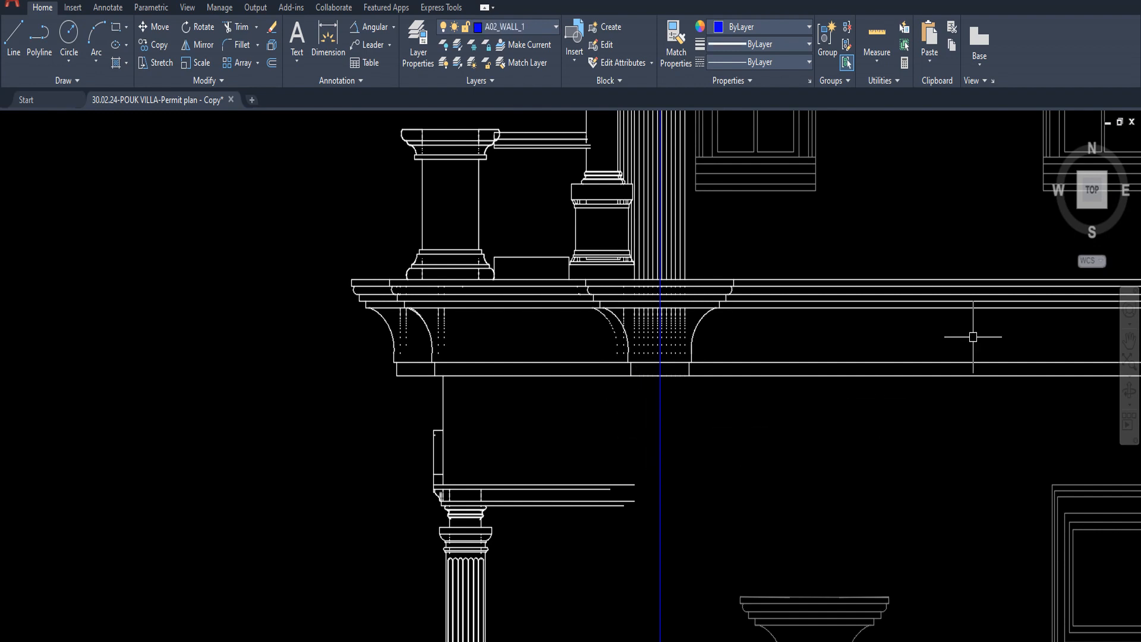
Erase the old column's capital with its dotted hidden lines at the first-floor cornice.
scroll(588, 284, up, 2)
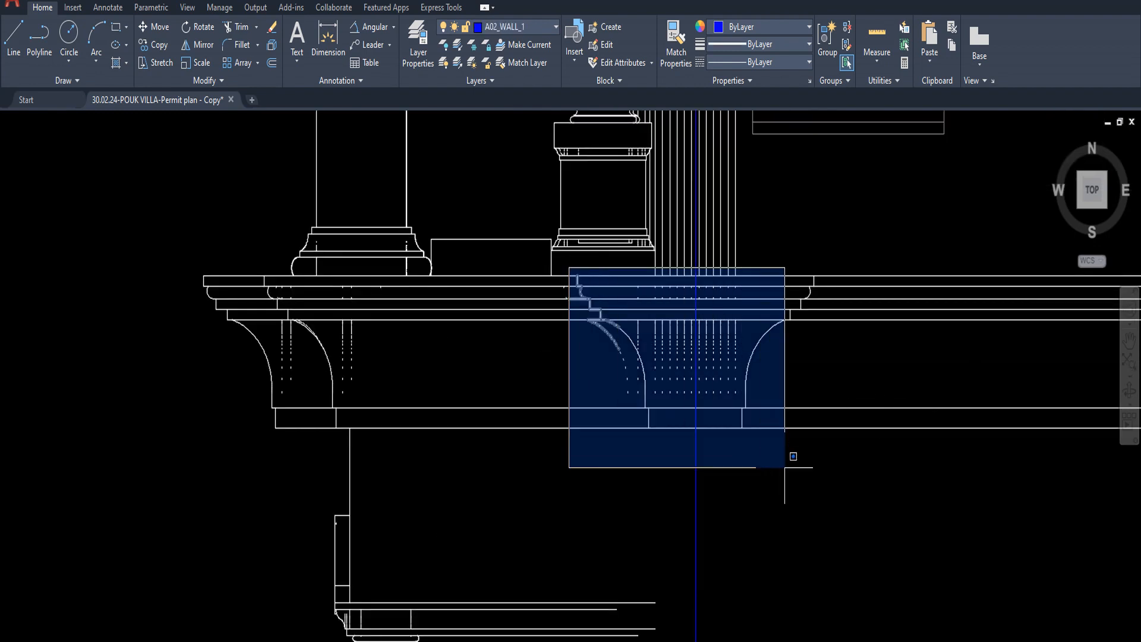
click(866, 483)
key(Delete)
scroll(664, 453, down, 2)
middle_drag(740, 565, 673, 338)
click(727, 446)
middle_drag(724, 474, 677, 274)
key(m)
key(space)
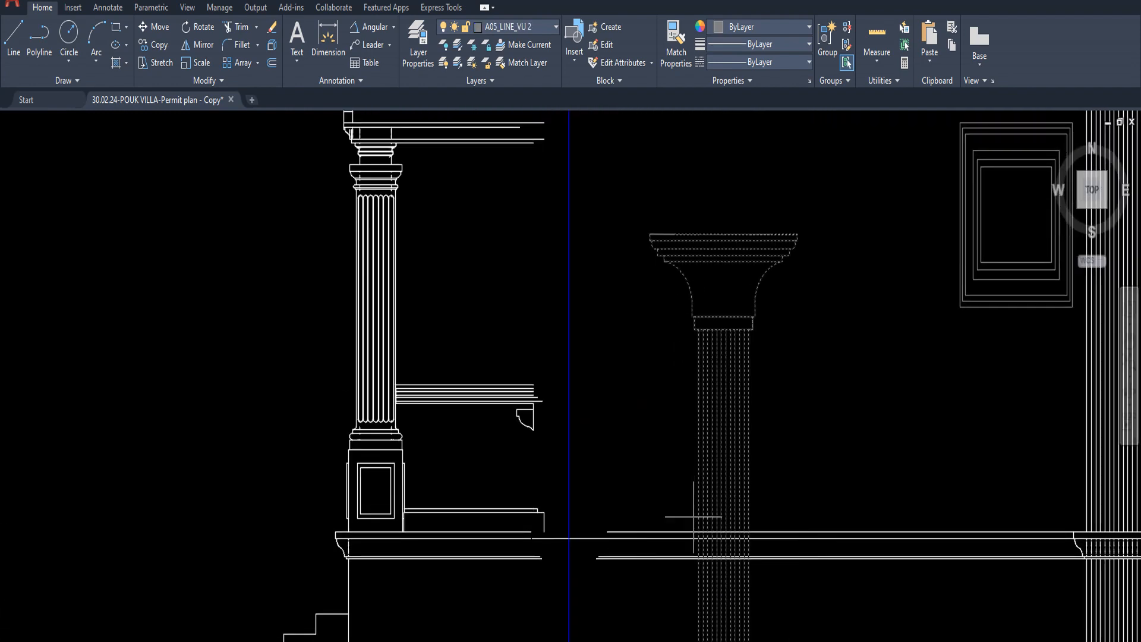
middle_drag(693, 517, 664, 222)
middle_drag(694, 630, 667, 323)
Close the open bottom of the grey column with a horizontal line matching the grey view lines.
scroll(666, 373, up, 3)
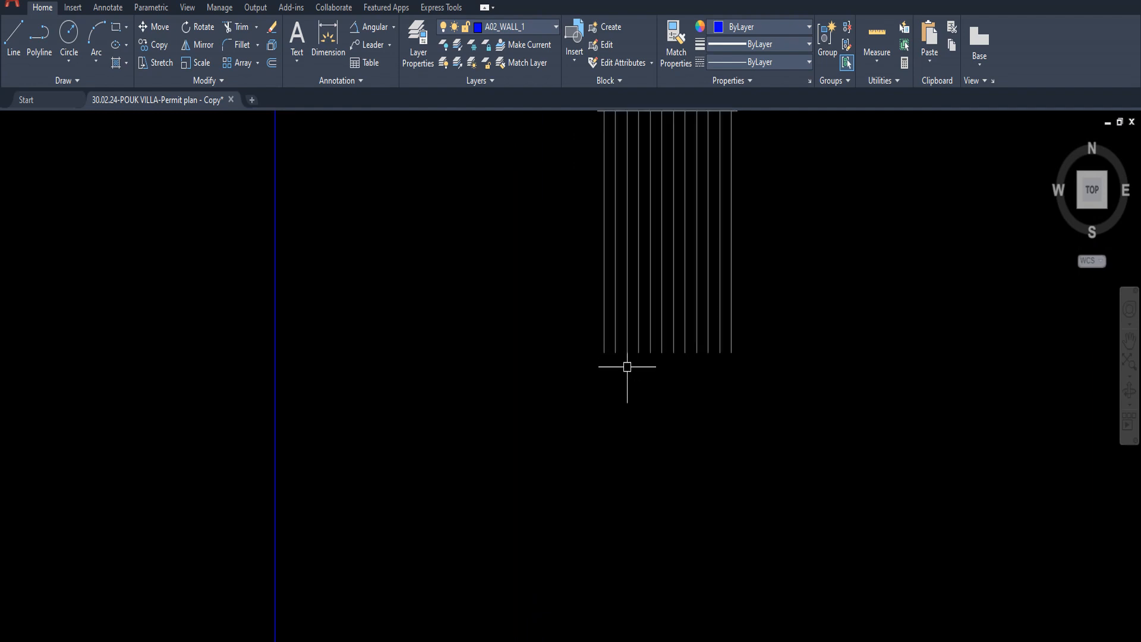
scroll(626, 366, up, 2)
click(590, 346)
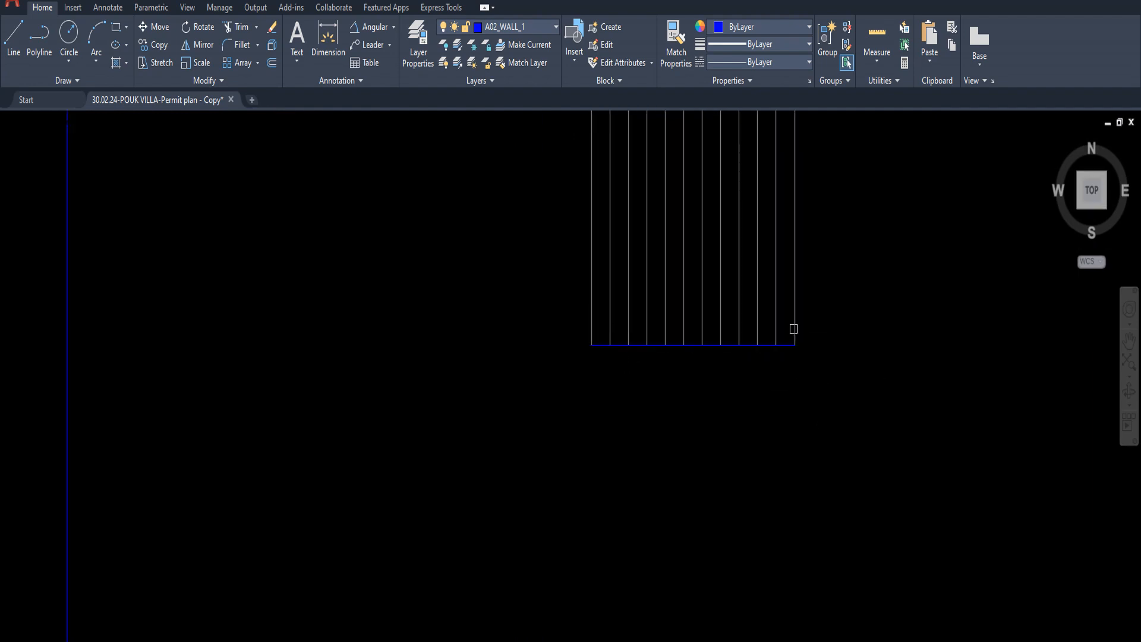
click(543, 262)
key(space)
Move the grey column by its bottom edge onto the ground line at the blue construction line.
click(932, 443)
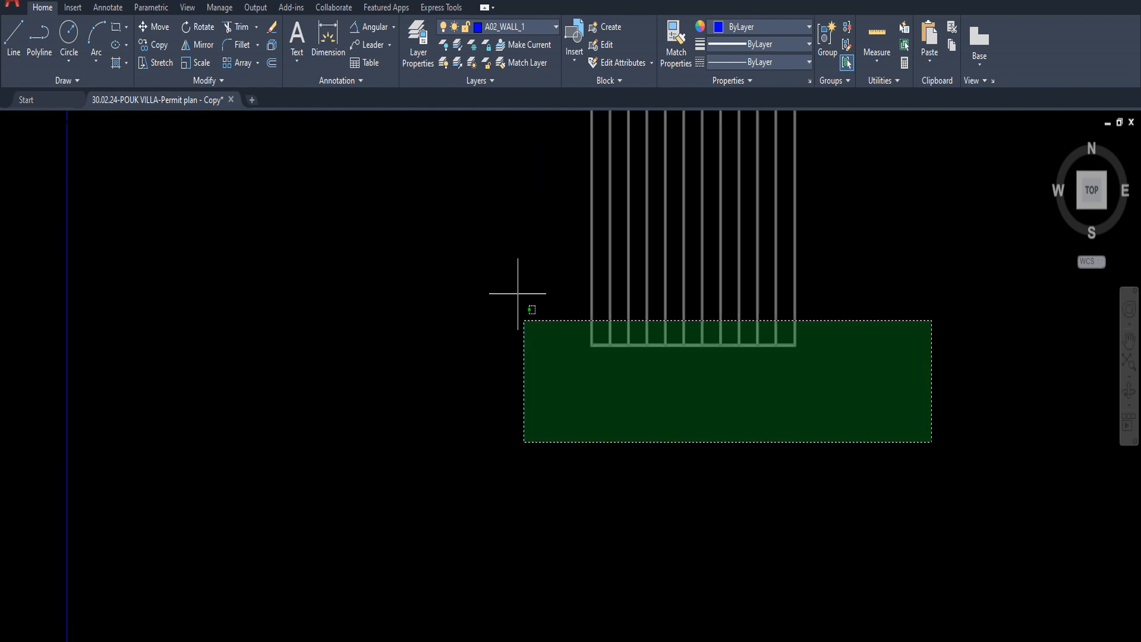
click(518, 274)
key(Escape)
scroll(689, 398, up, 2)
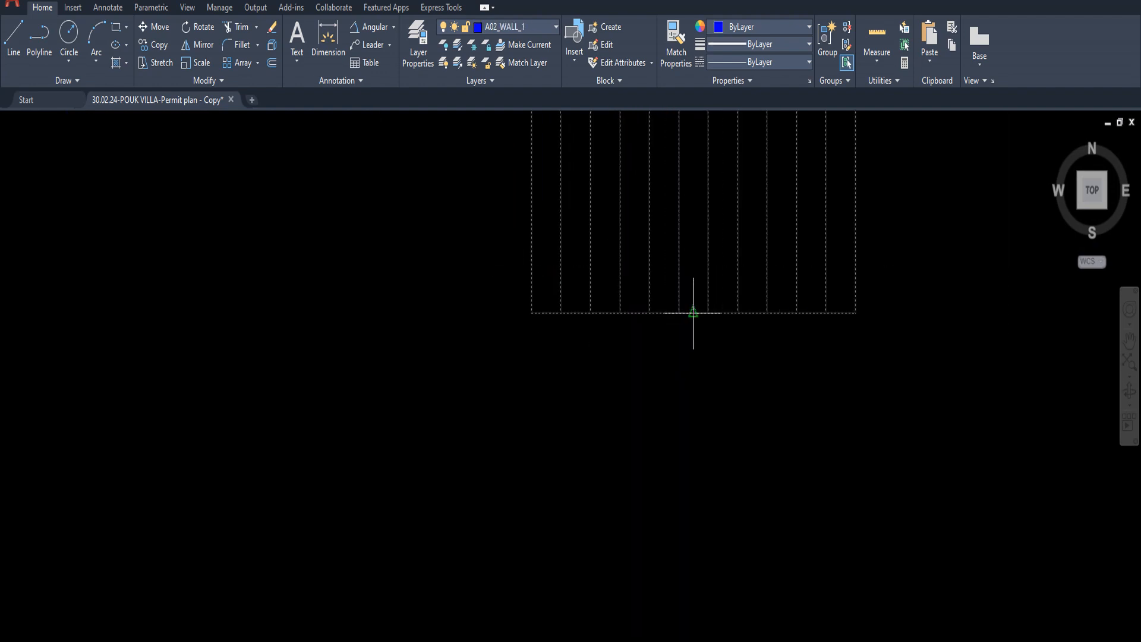
scroll(693, 313, down, 8)
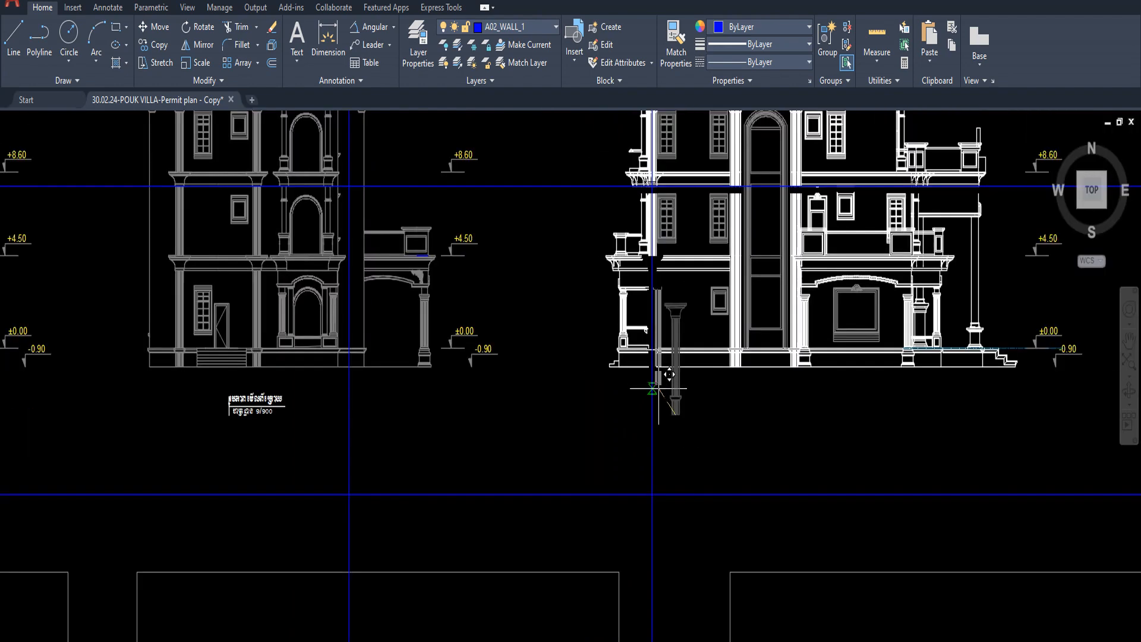
scroll(658, 388, up, 6)
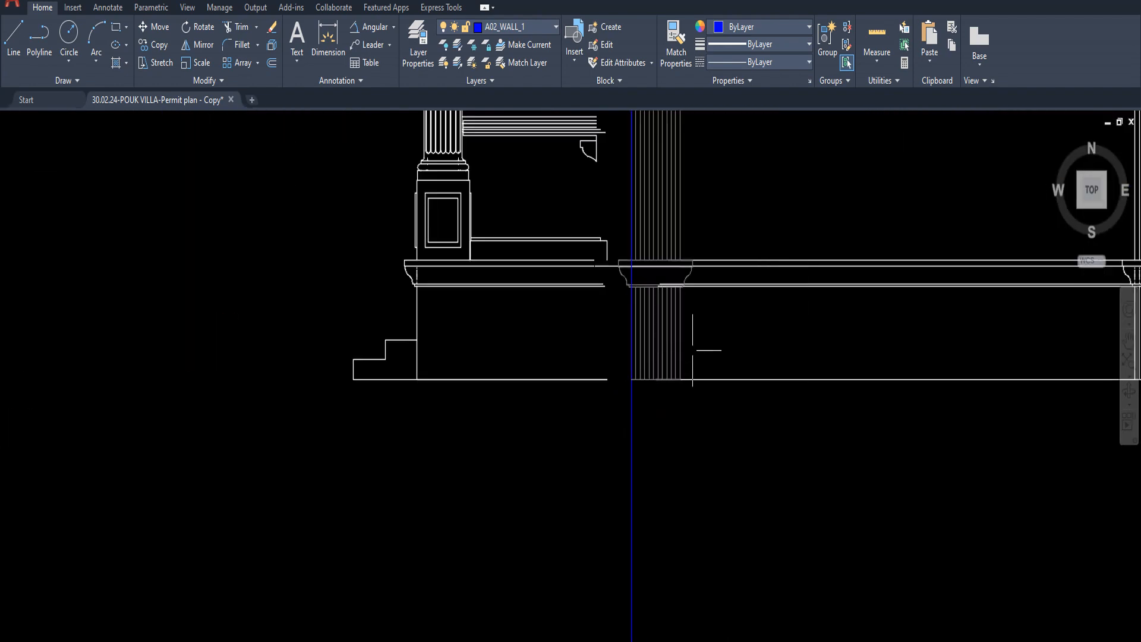
Move the grey column by its bottom midpoint onto the ground line so that it centres on the blue construction line.
click(706, 340)
click(632, 326)
scroll(657, 370, up, 2)
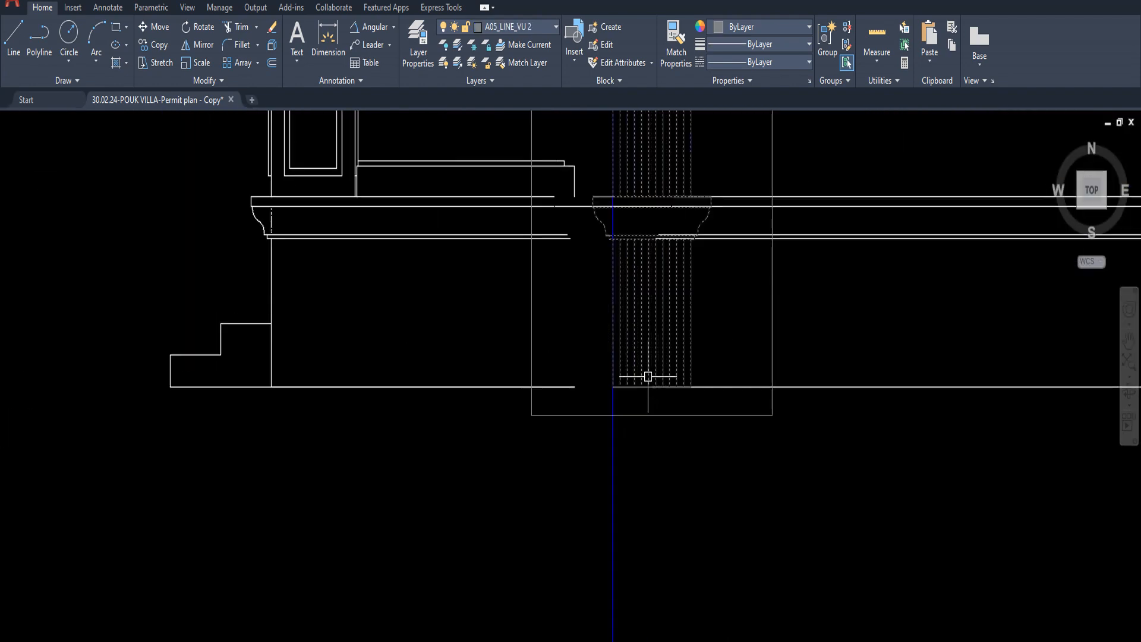
click(591, 357)
click(798, 438)
key(Delete)
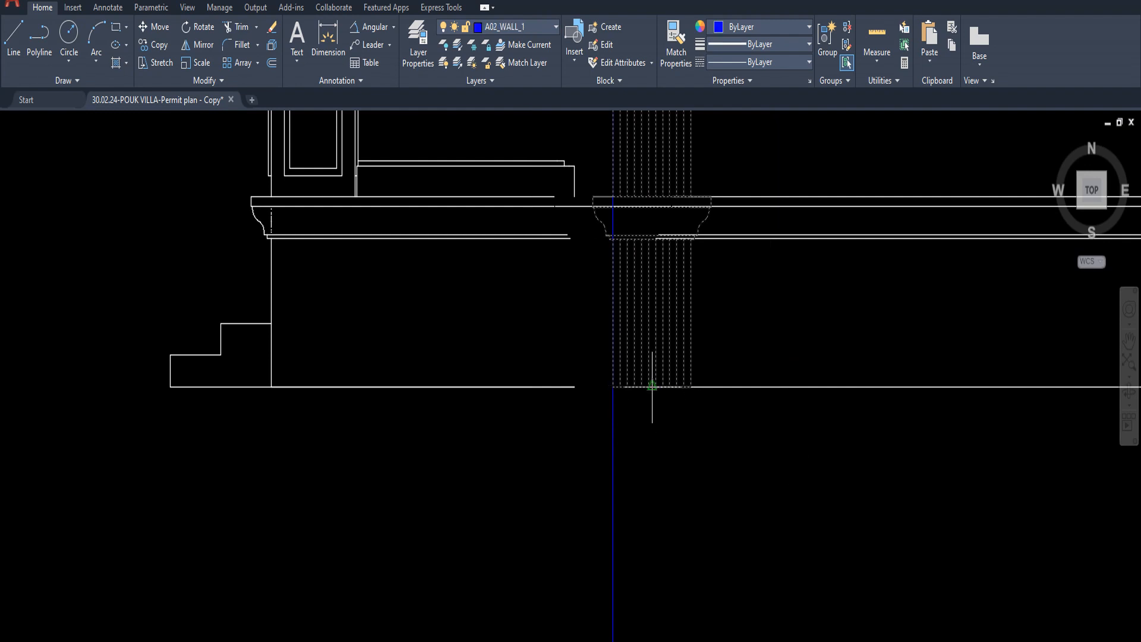
scroll(652, 386, up, 6)
scroll(654, 366, down, 5)
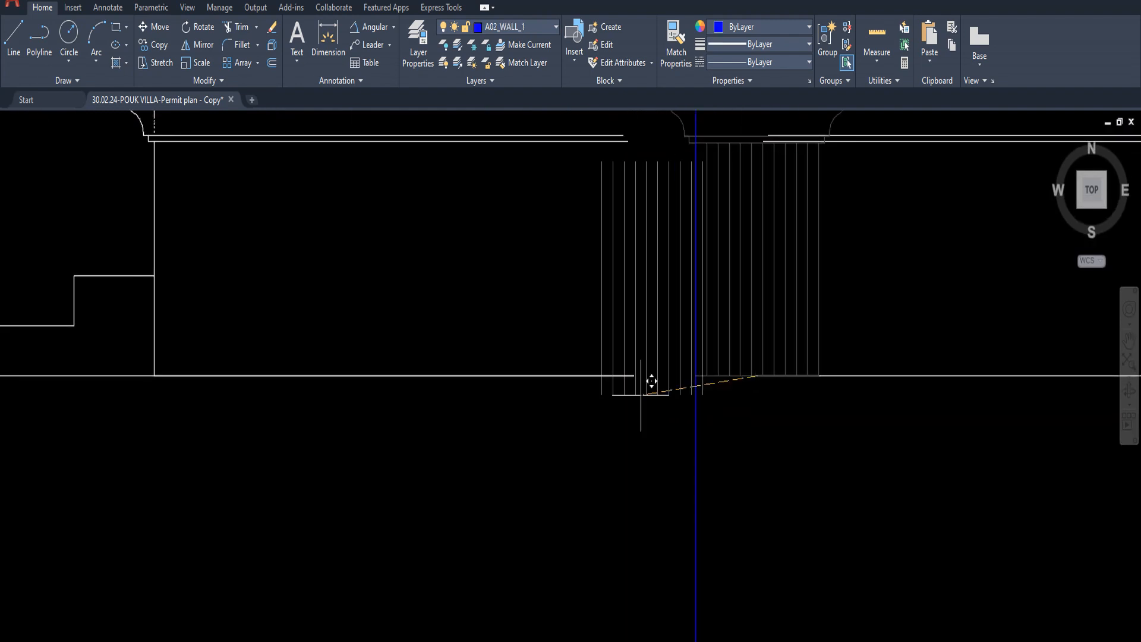
scroll(705, 361, down, 8)
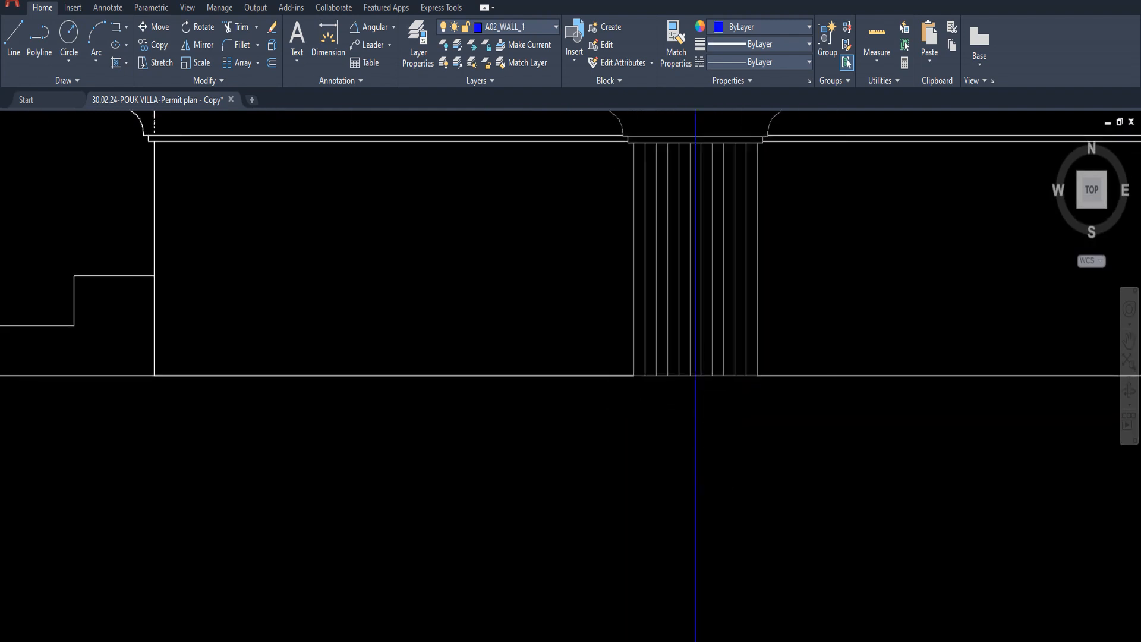
middle_drag(678, 461, 658, 606)
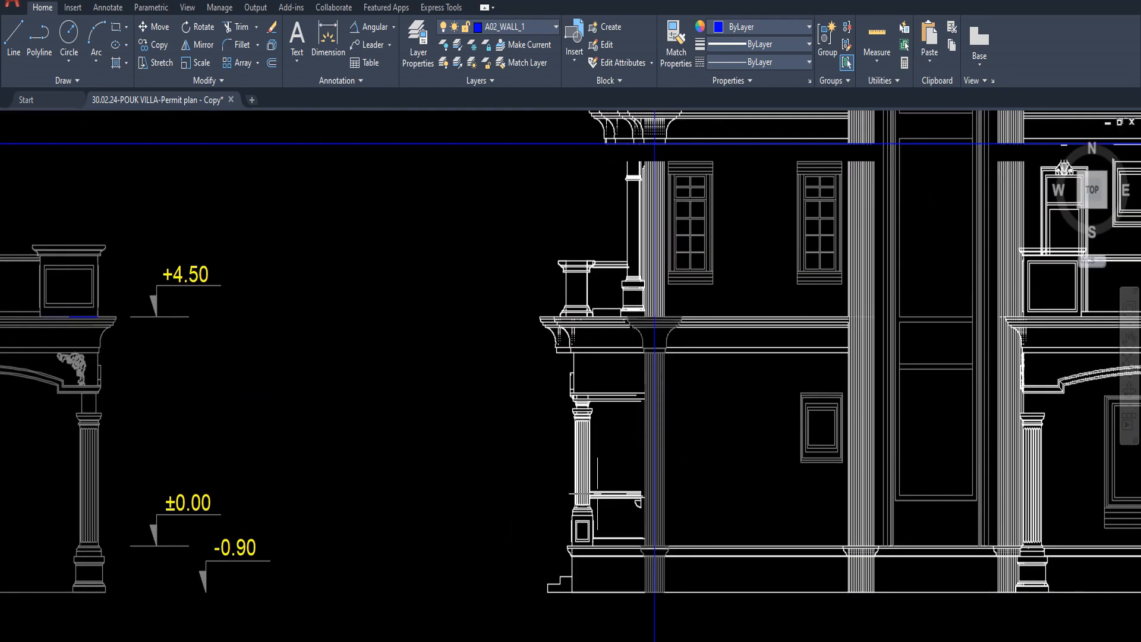
Erase the two dashed hidden lines and the overlapping upper line pieces in the beam above the porch column.
scroll(588, 413, up, 6)
scroll(579, 467, up, 2)
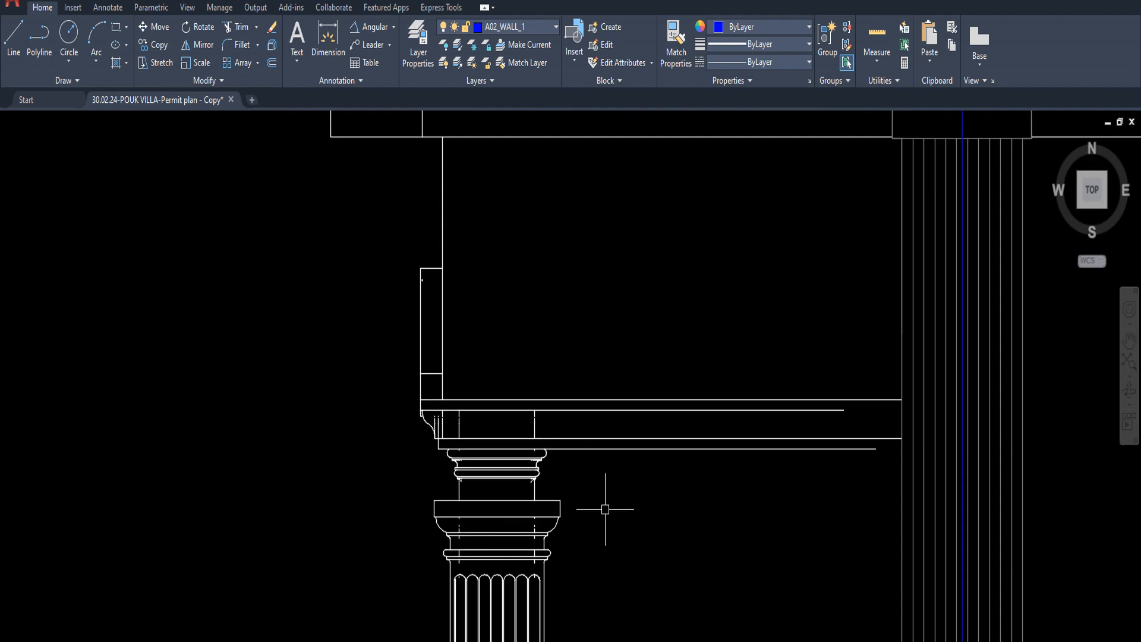
middle_drag(543, 435, 618, 404)
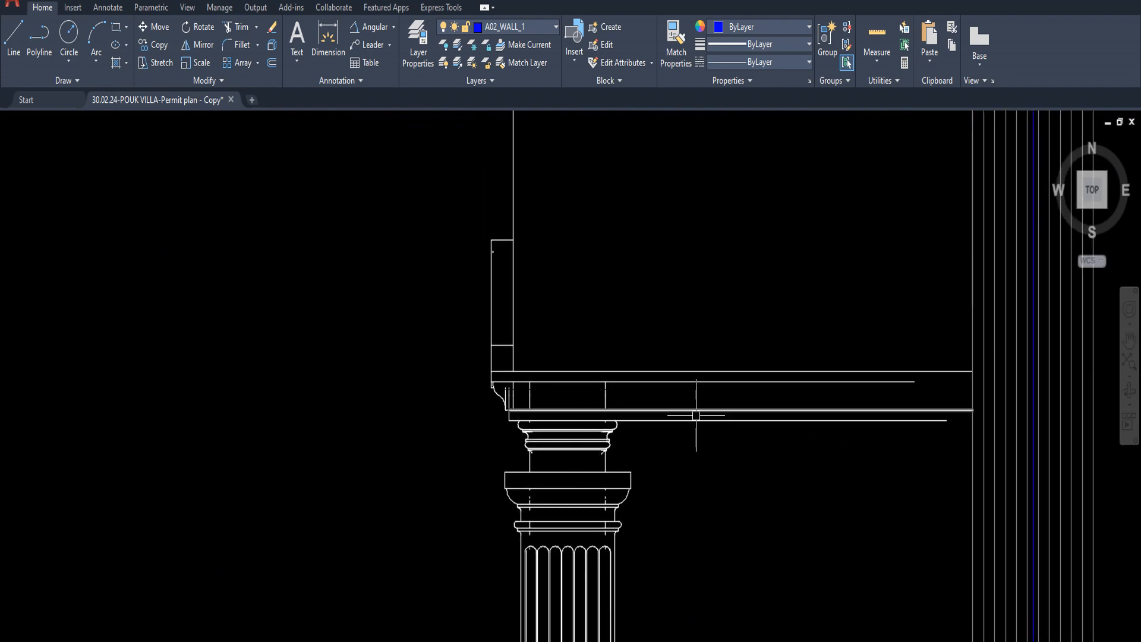
scroll(597, 408, up, 4)
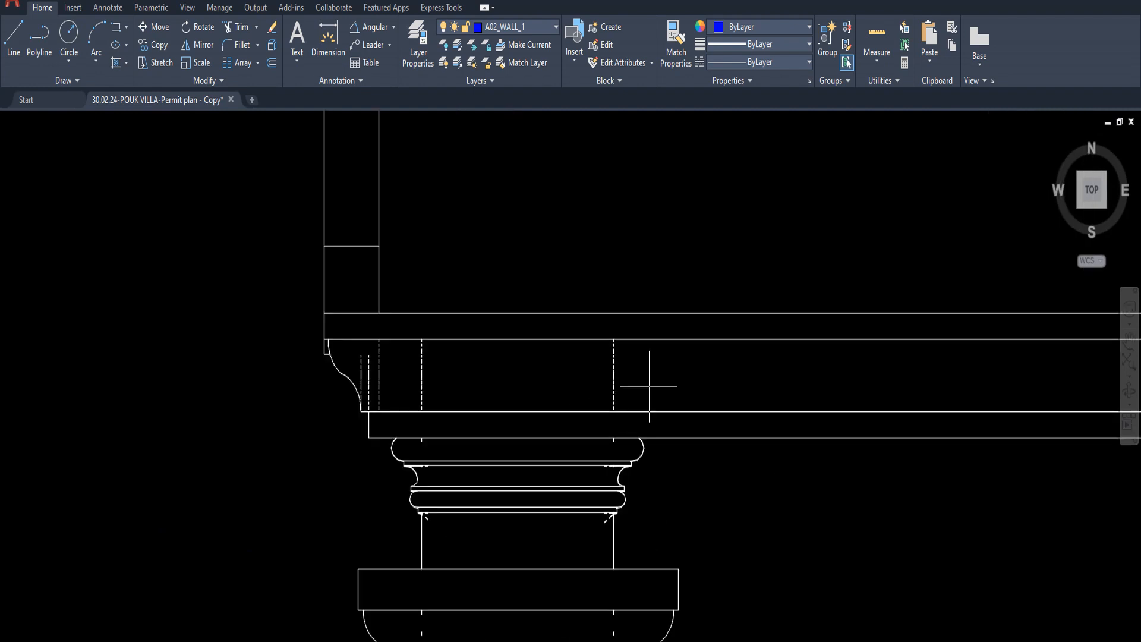
click(409, 328)
click(639, 419)
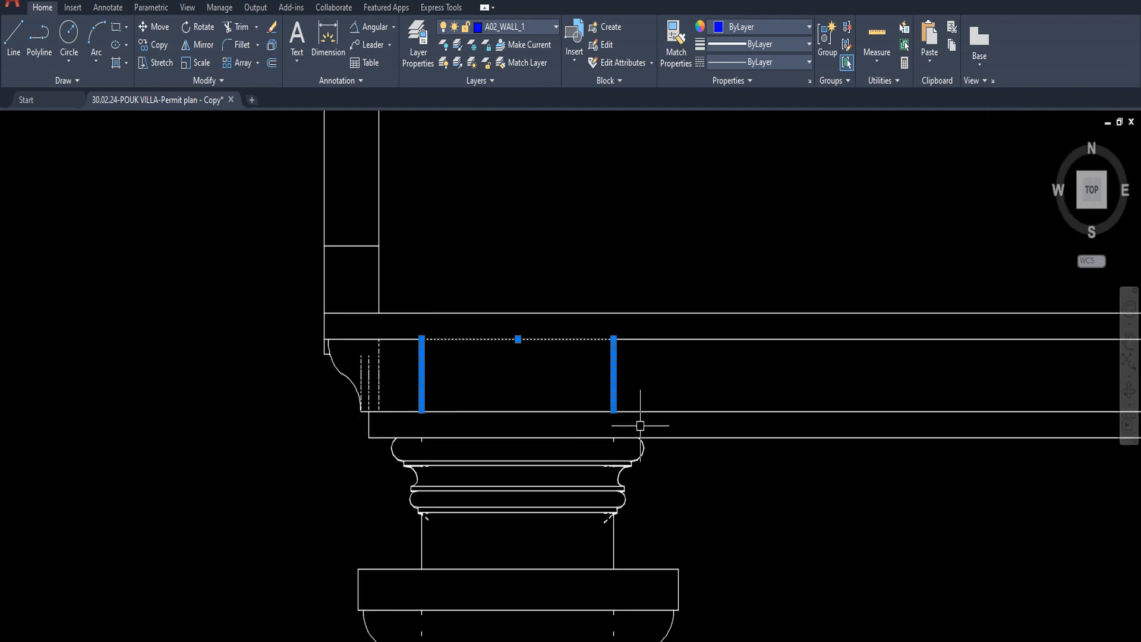
key(Delete)
scroll(597, 380, down, 2)
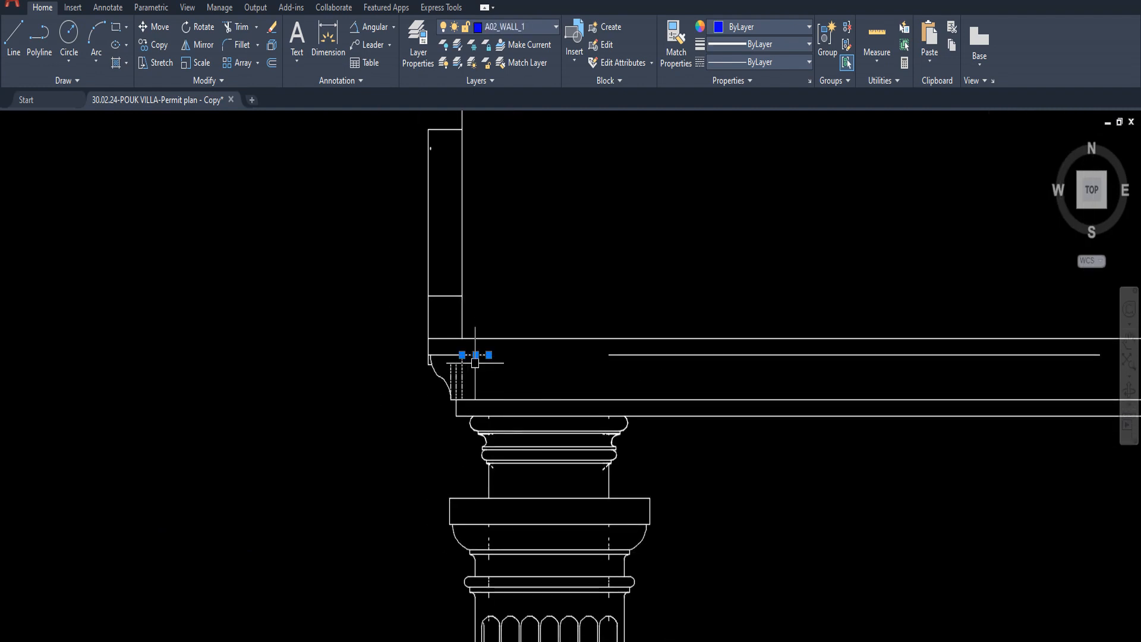
scroll(476, 362, up, 2)
key(Escape)
key(Delete)
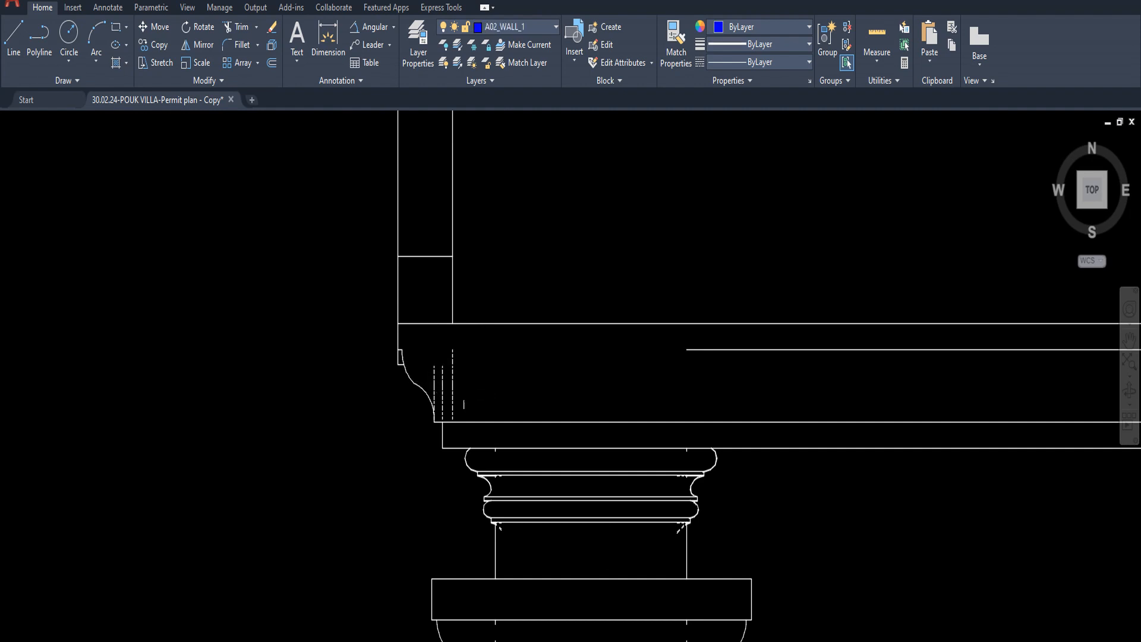
Erase the upper pieces of the dashed vertical lines beside the porch beam's curved end profile.
click(467, 411)
click(438, 357)
key(Delete)
scroll(429, 363, up, 3)
click(540, 419)
click(416, 297)
key(Delete)
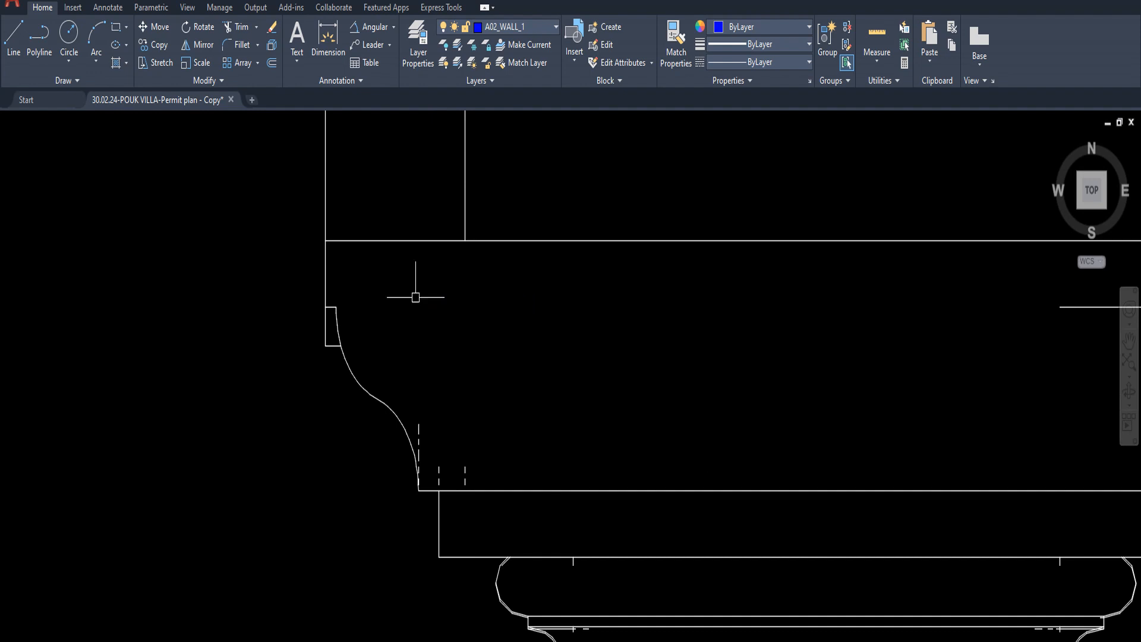
Erase the remaining short dashed stubs at the foot of the porch beam's curved end profile.
scroll(463, 369, down, 2)
scroll(451, 407, up, 4)
click(465, 454)
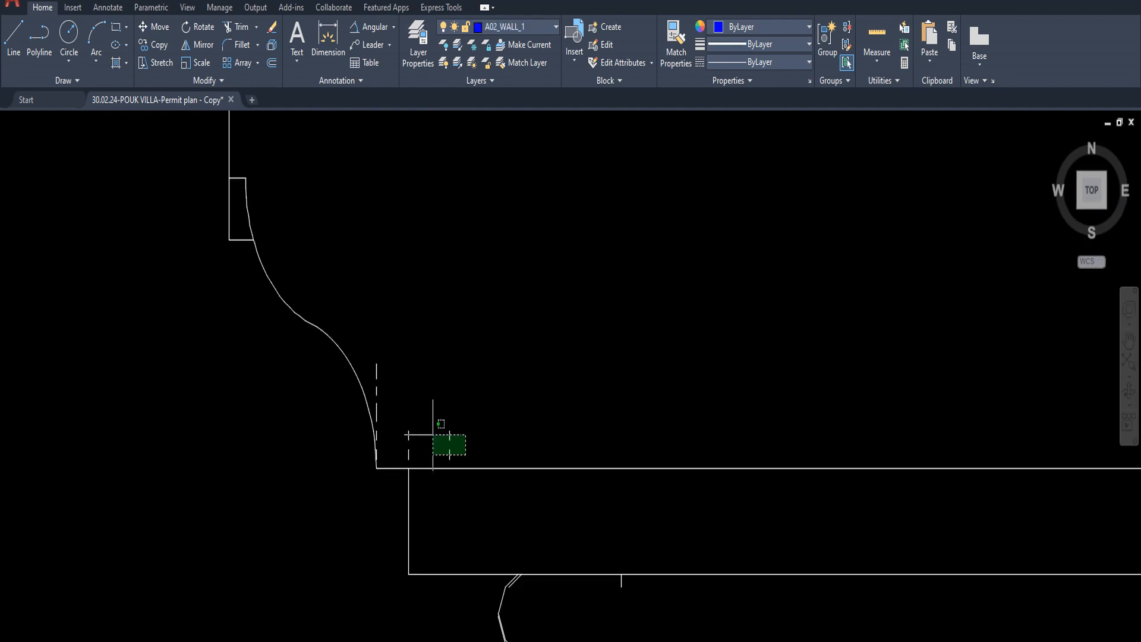
click(394, 412)
key(Delete)
click(404, 440)
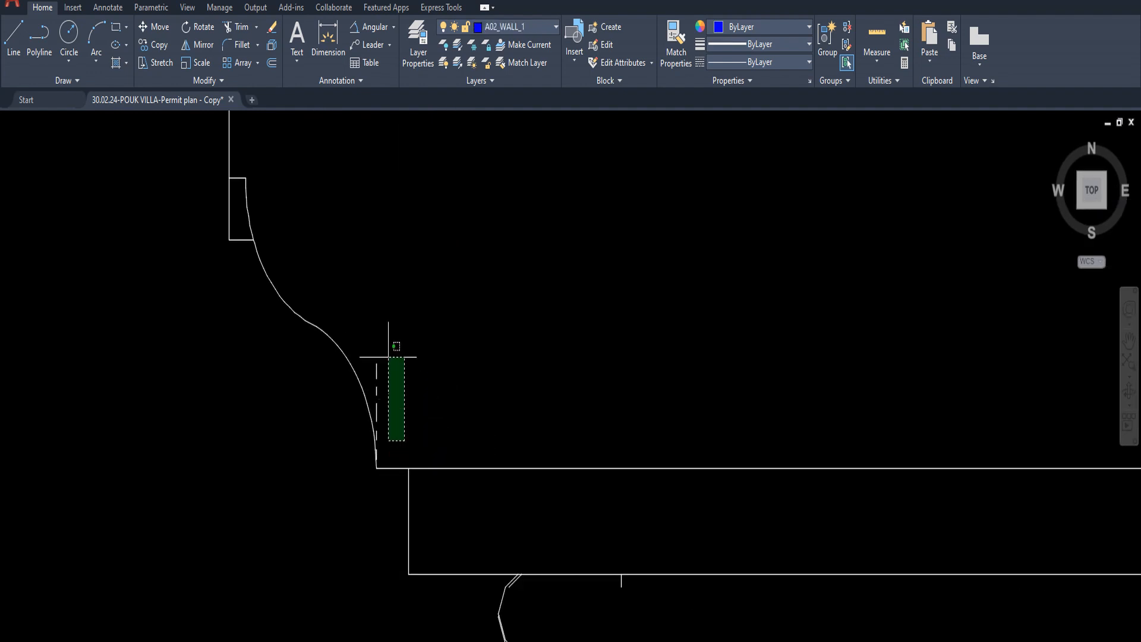
click(374, 342)
key(Delete)
middle_drag(727, 430, 381, 405)
scroll(392, 404, down, 4)
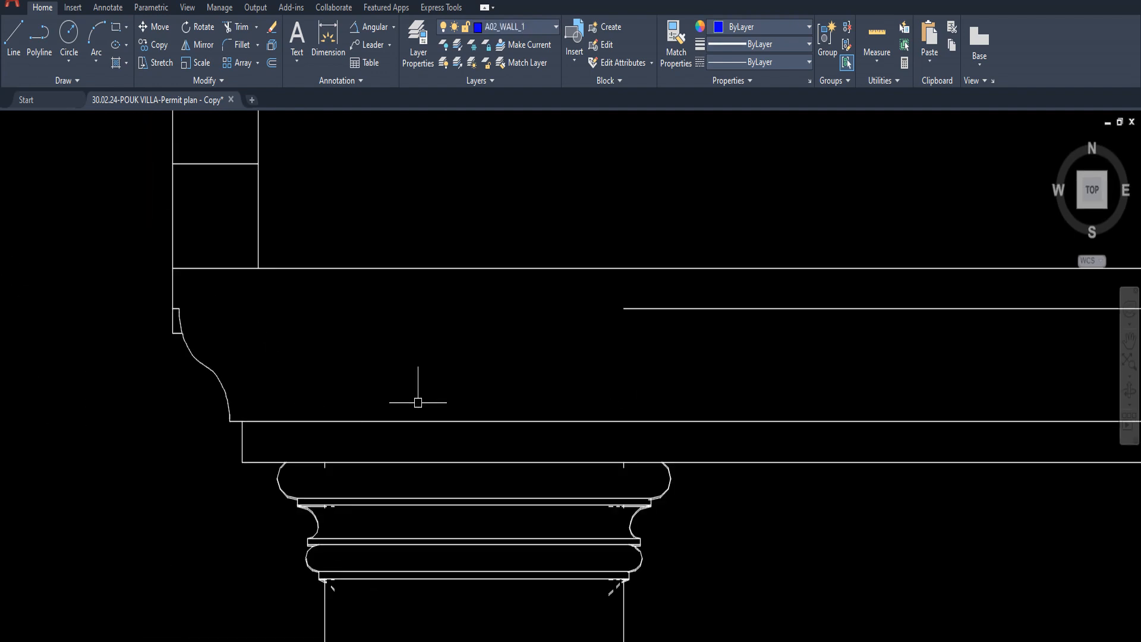
Extend the porch beam's broken horizontal lines to its curved end profile and to the grey column.
scroll(477, 394, down, 4)
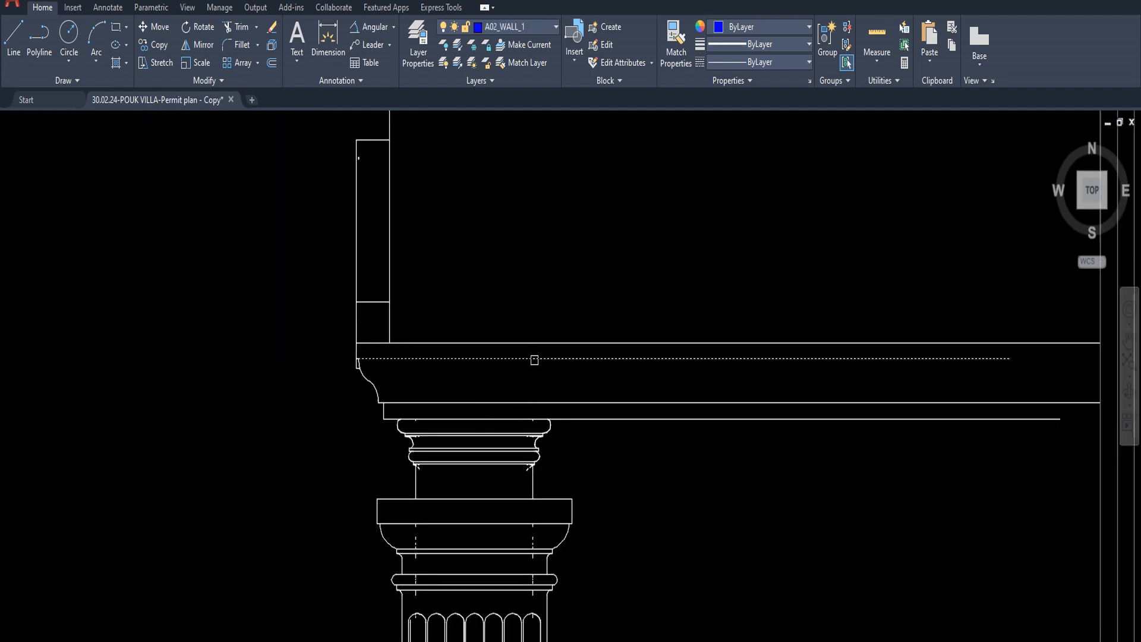
middle_drag(591, 399, 335, 408)
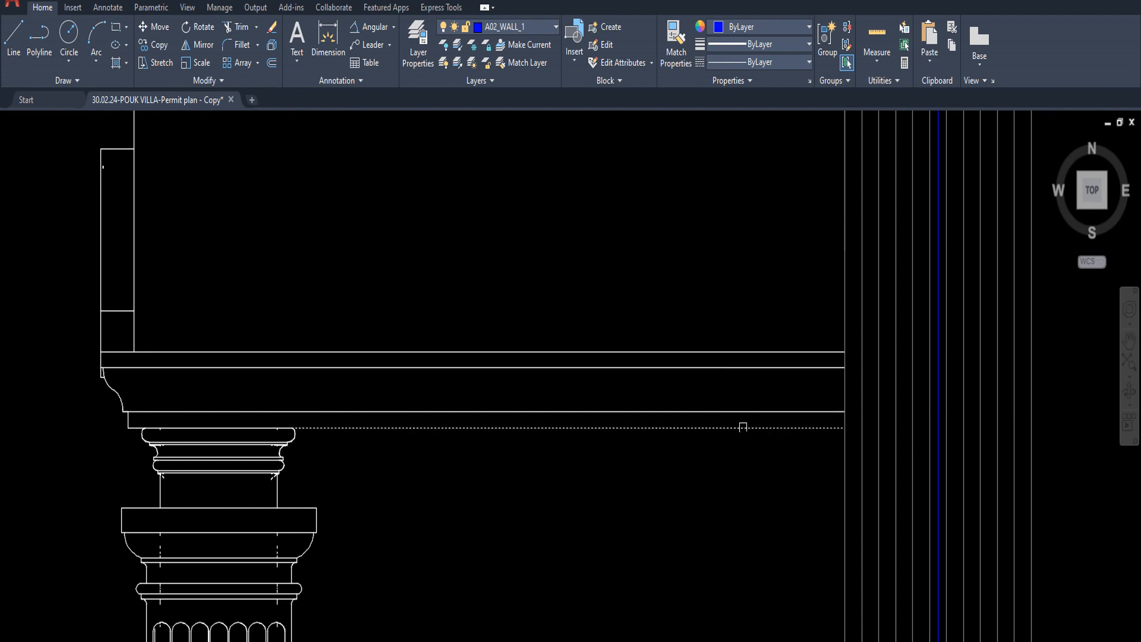
middle_drag(320, 428, 624, 346)
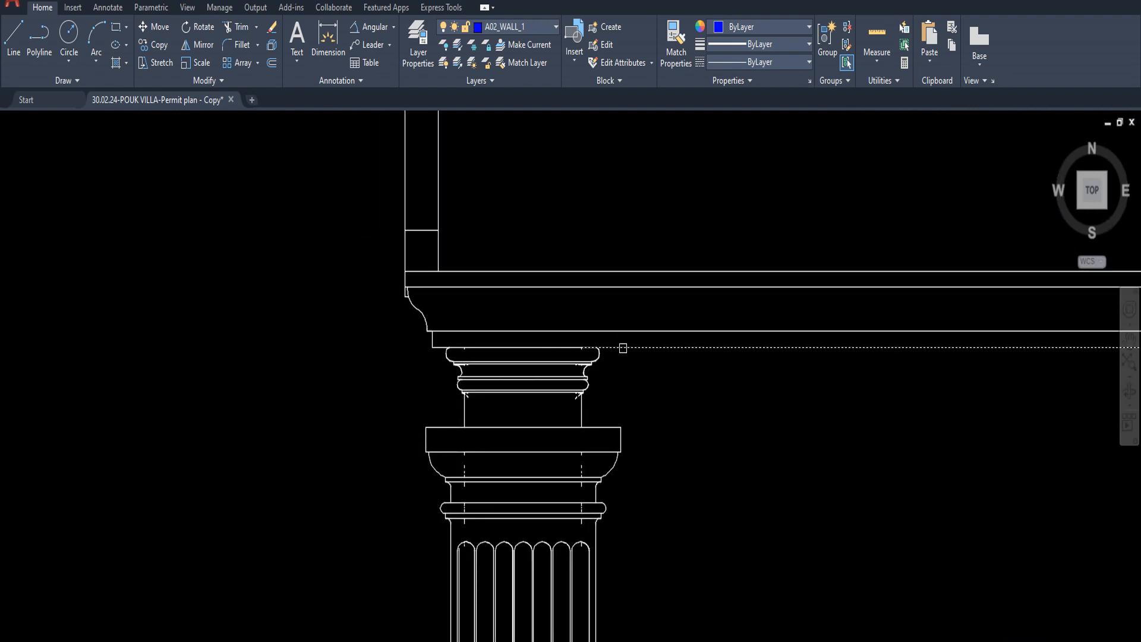
key(Escape)
scroll(596, 356, down, 1)
scroll(580, 365, up, 2)
scroll(591, 395, down, 3)
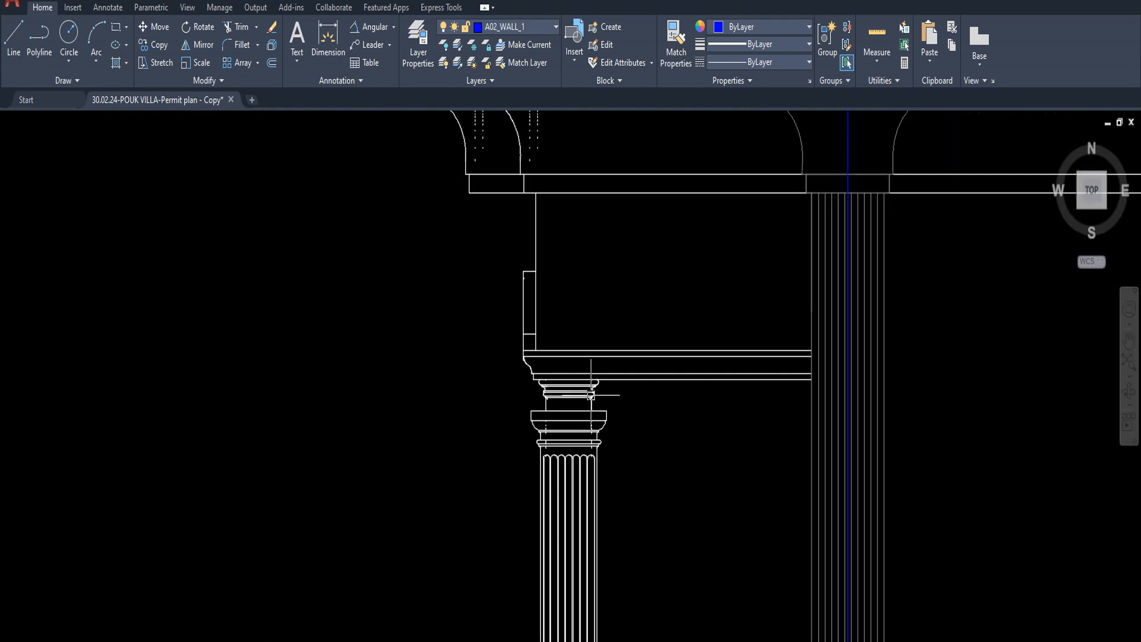
Extend the horizontal moulding lines beside the lower fluted porch column to the edge of the grey column.
scroll(612, 404, down, 2)
mouse_move(653, 386)
middle_down()
mouse_move(633, 452)
mouse_move(629, 401)
middle_up()
scroll(642, 499, up, 8)
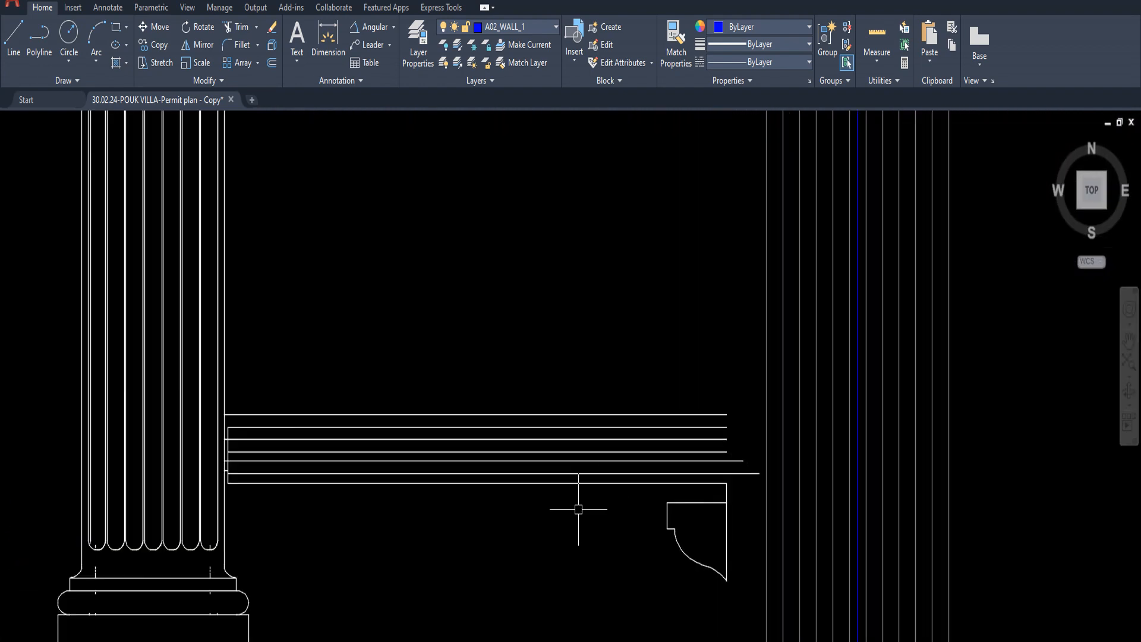
drag(581, 509, 523, 323)
key(Escape)
text(ex)
key(space)
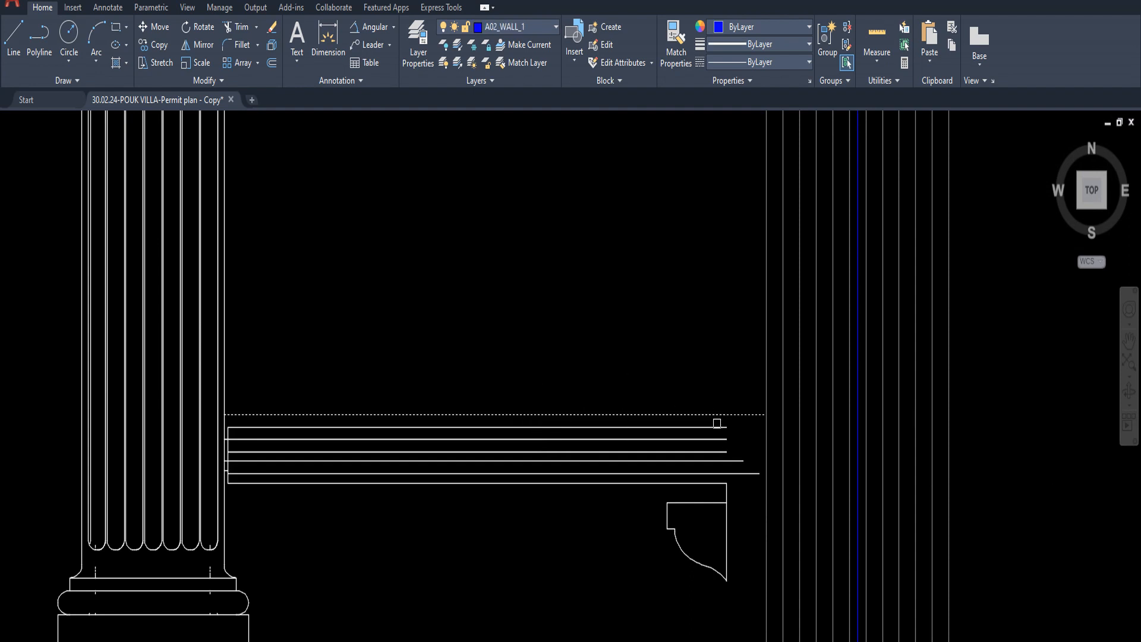
click(716, 428)
click(713, 441)
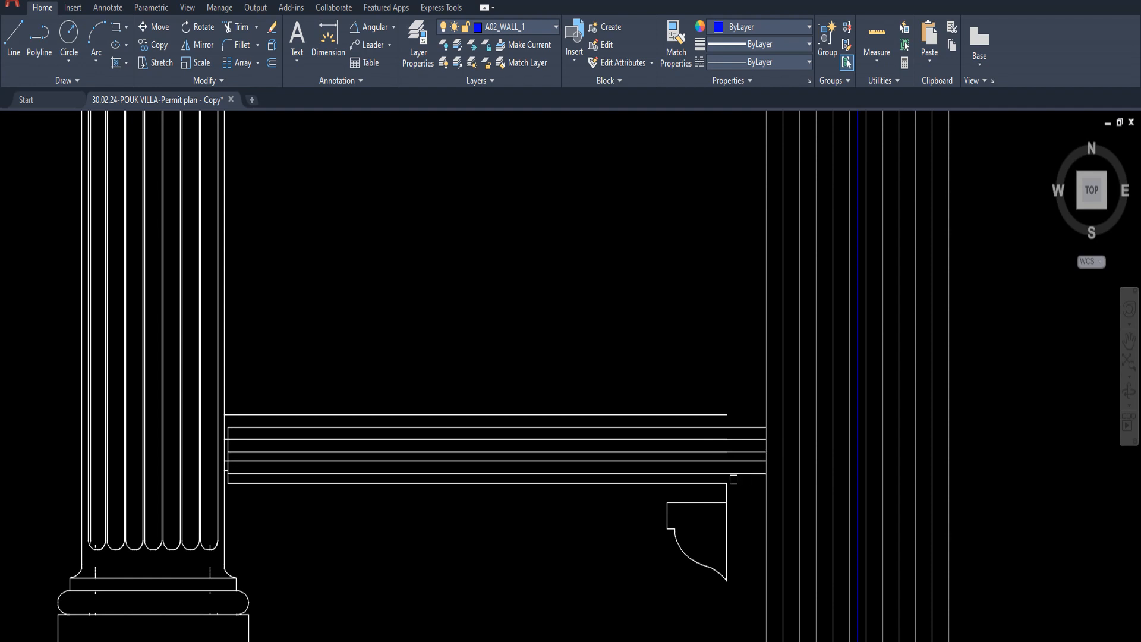
click(720, 482)
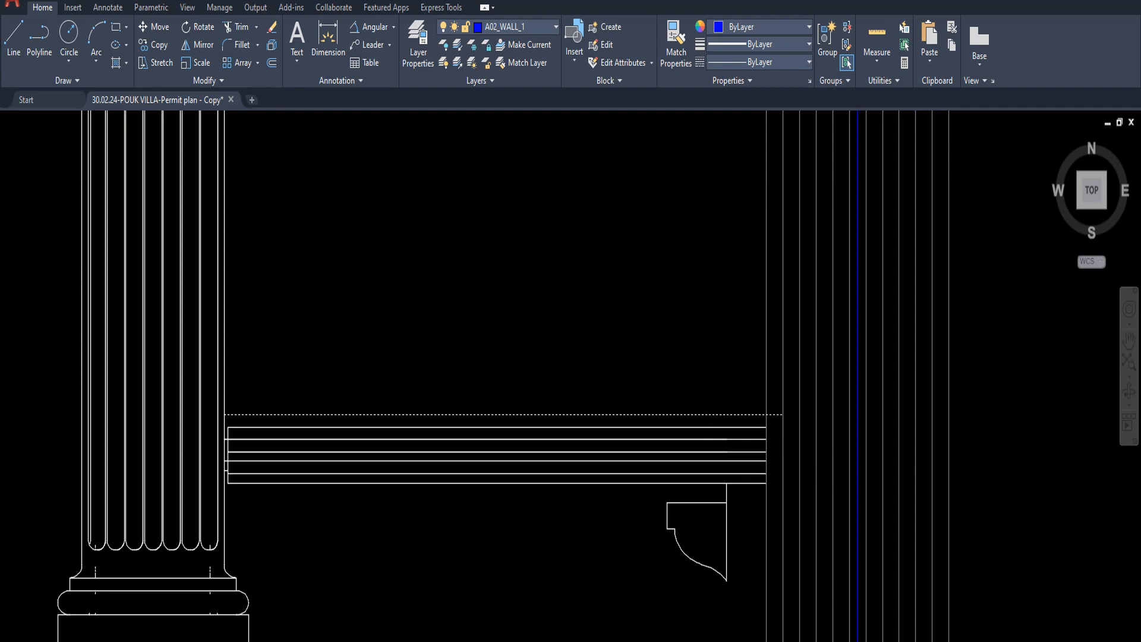
scroll(579, 390, down, 5)
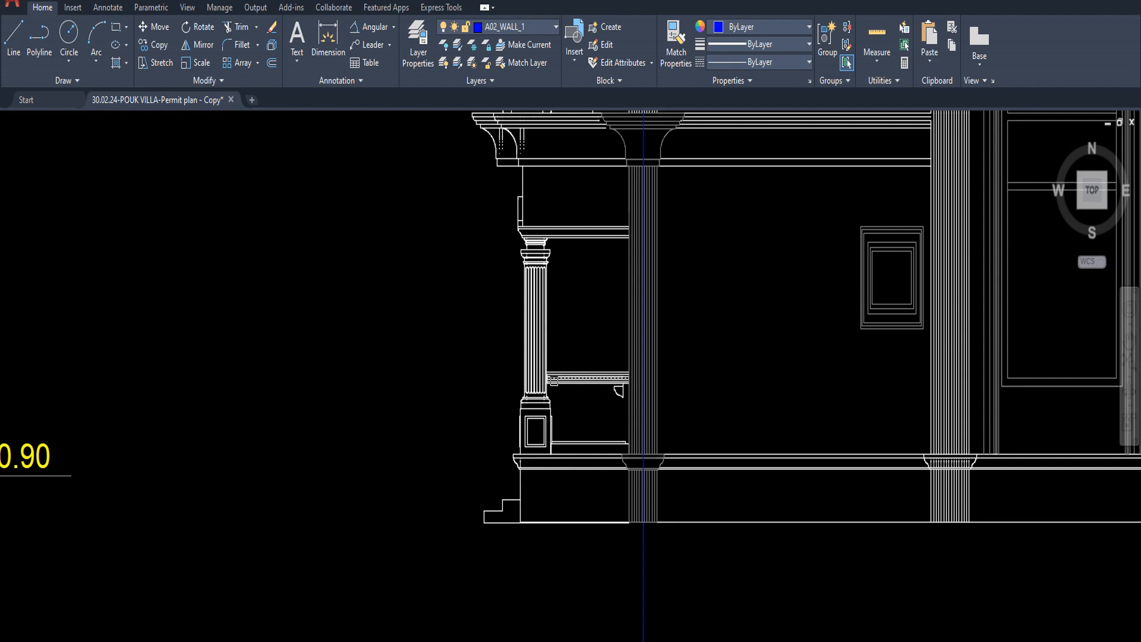
Erase the short end pieces where the lower moulding lines meet the fluted porch column.
scroll(551, 383, up, 6)
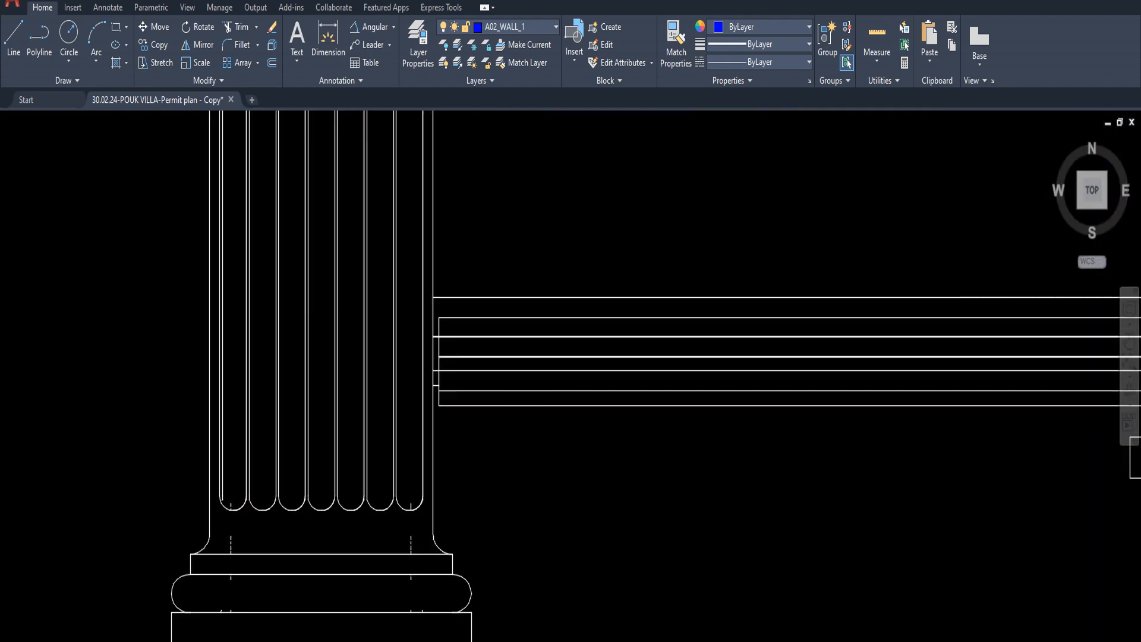
scroll(439, 339, up, 2)
drag(420, 256, 458, 471)
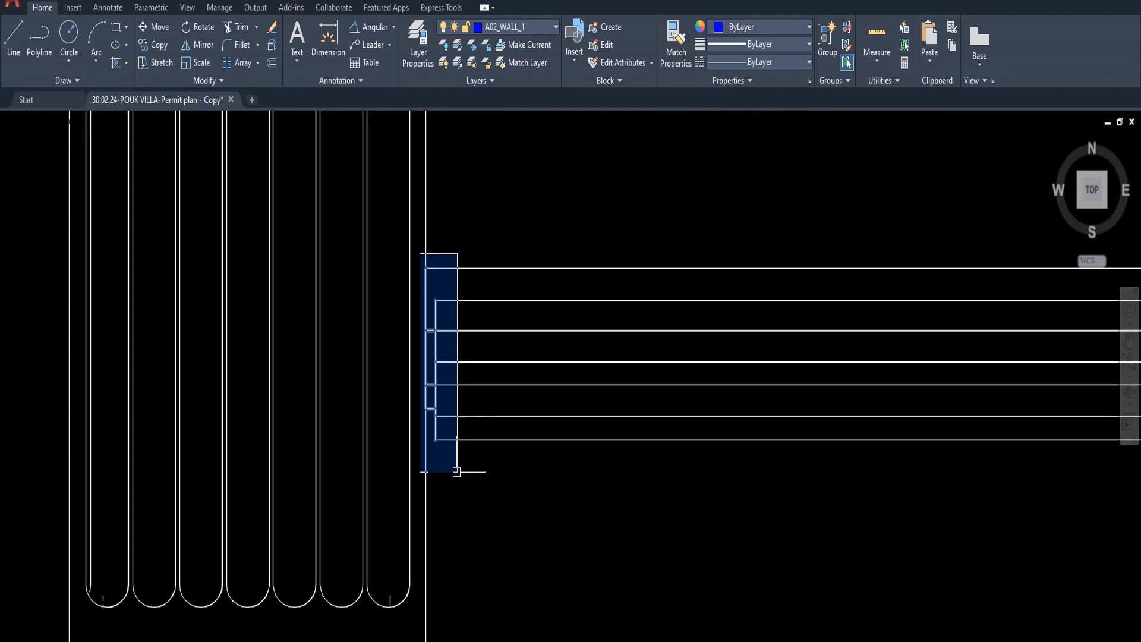
key(Delete)
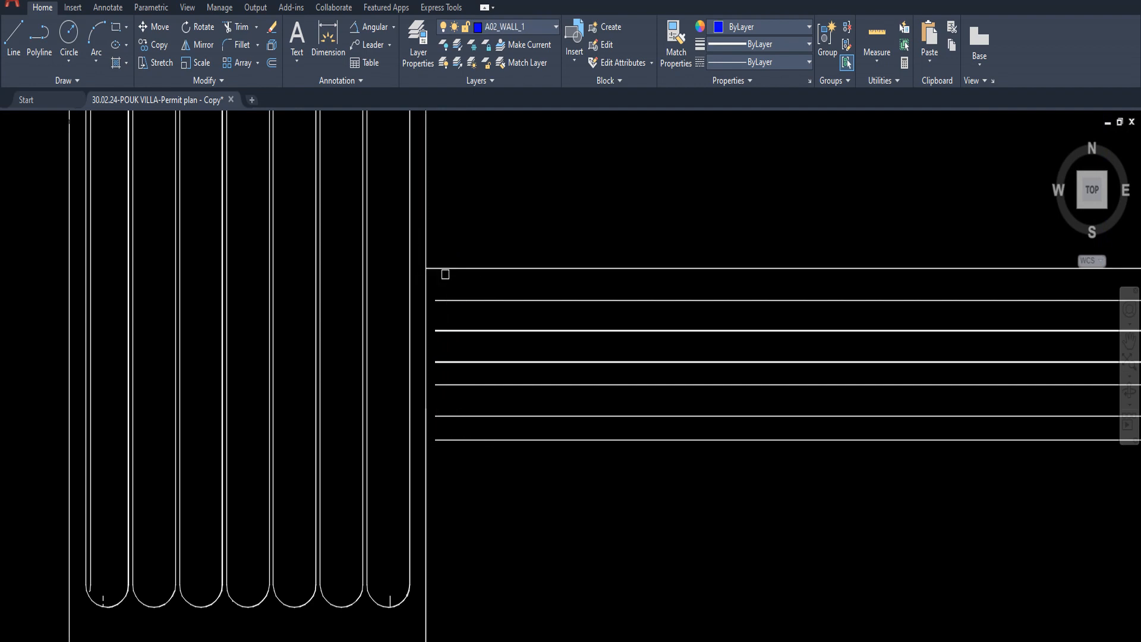
Extend the lower moulding lines to the edge of the fluted porch column.
click(446, 300)
click(447, 330)
click(449, 361)
click(444, 384)
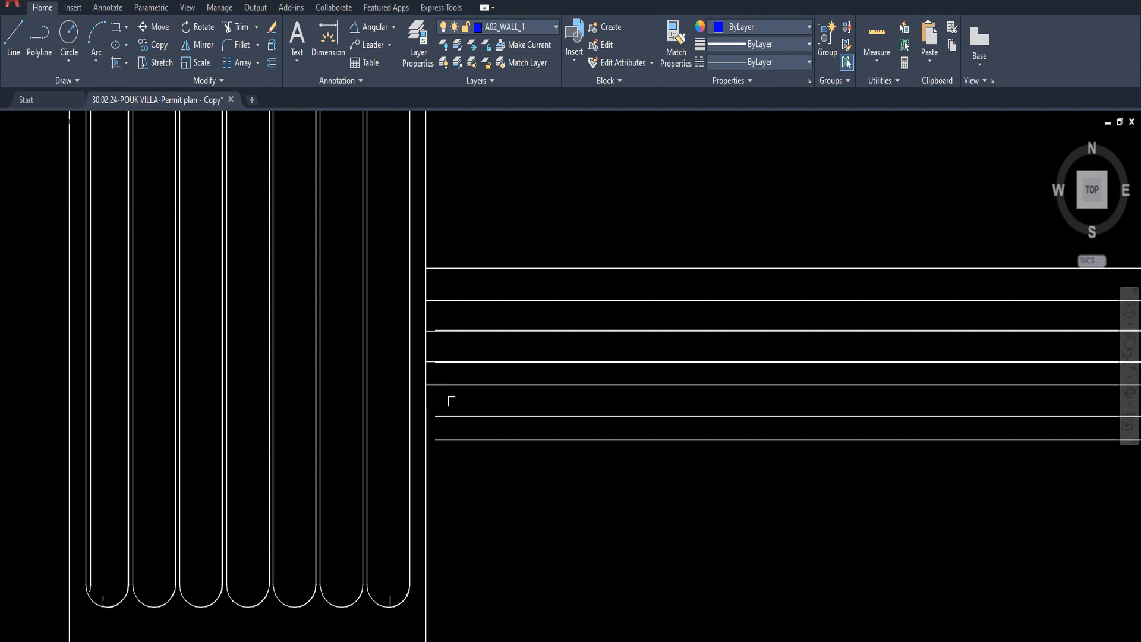
click(453, 438)
Check the grey column's placement against the porch, the first-floor cornice and the rest of the side elevation.
scroll(505, 422, down, 5)
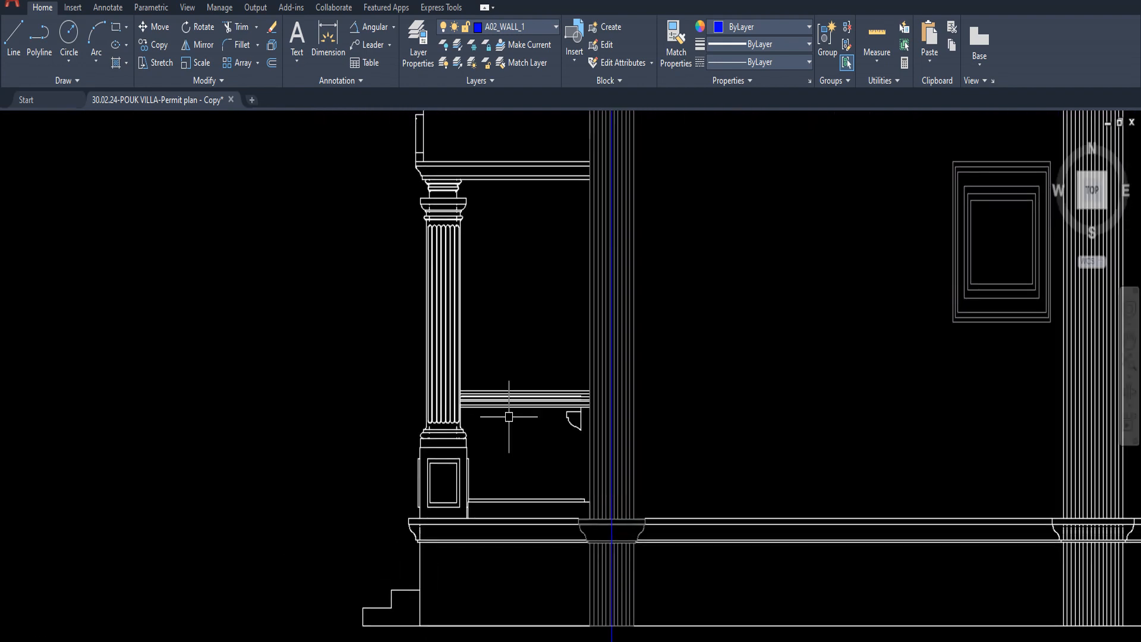
scroll(576, 394, down, 2)
middle_drag(577, 395, 558, 424)
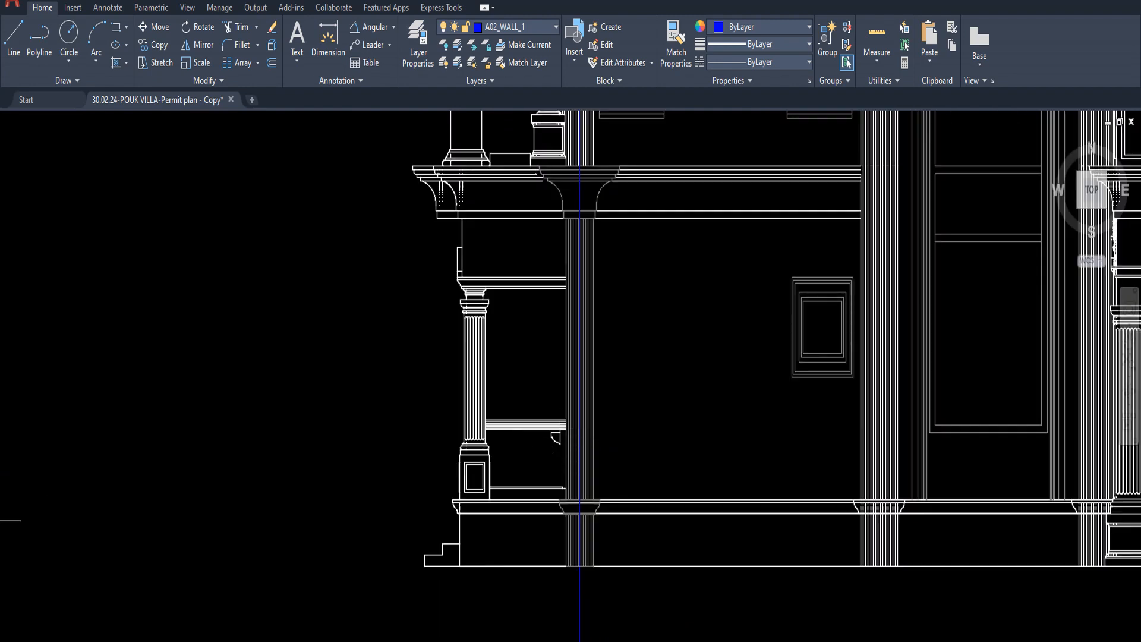
scroll(568, 439, up, 2)
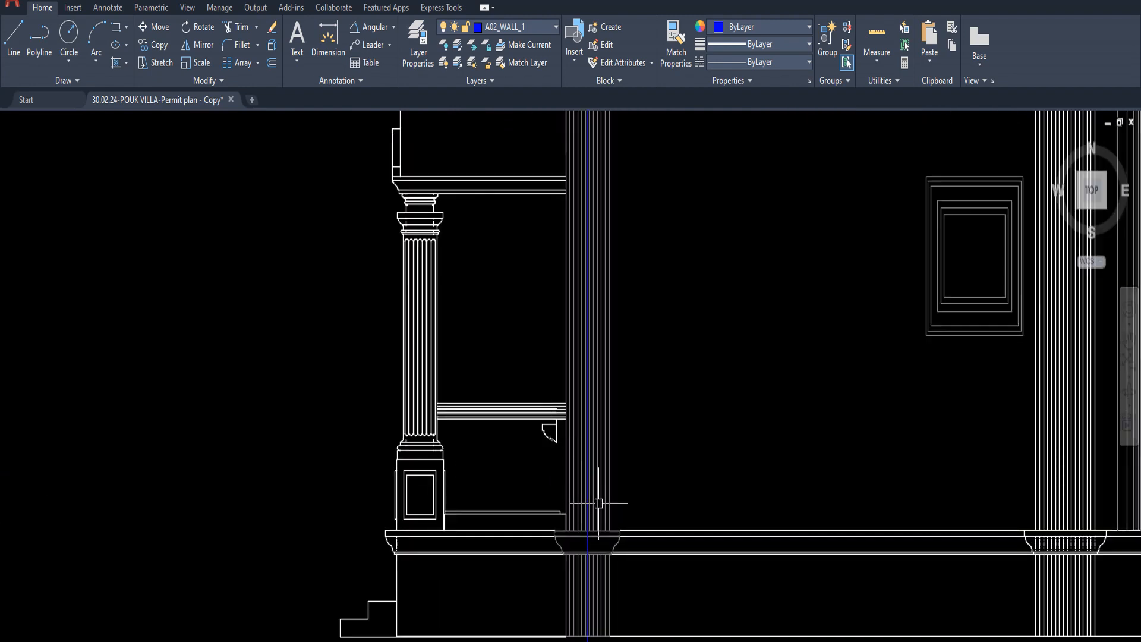
scroll(634, 422, down, 6)
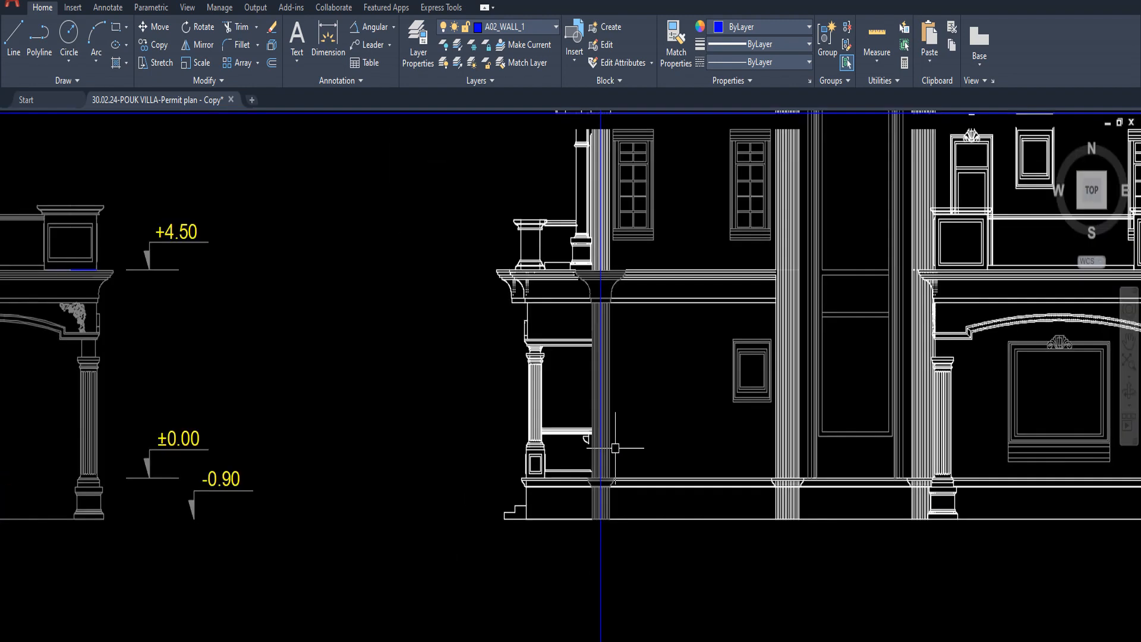
scroll(634, 369, up, 2)
scroll(634, 368, up, 3)
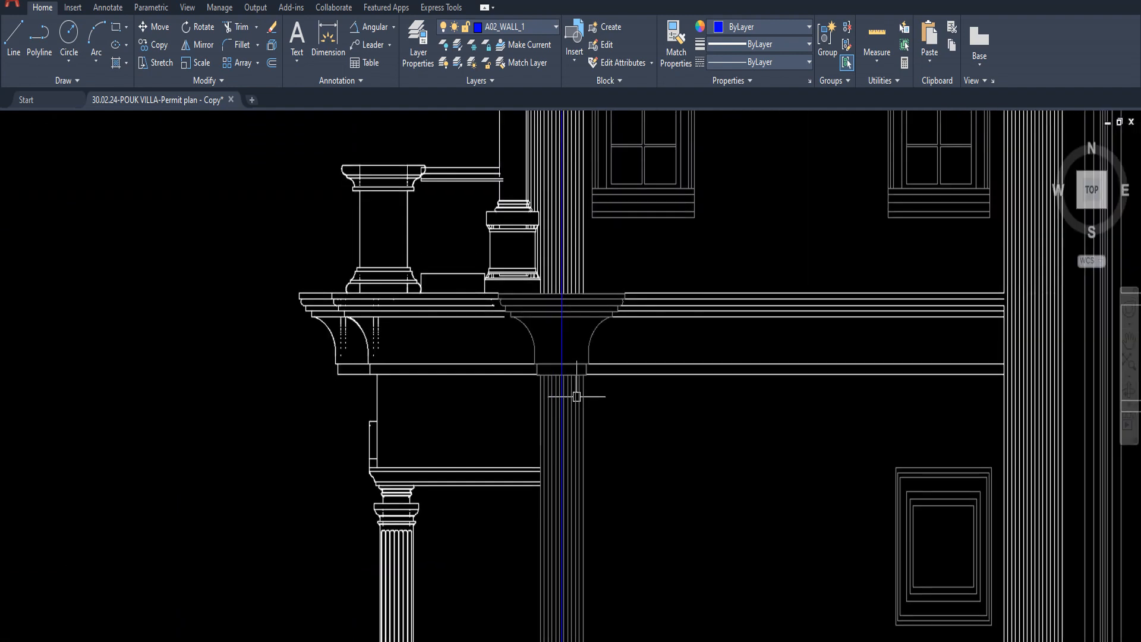
click(583, 394)
scroll(580, 392, down, 3)
middle_drag(580, 392, 558, 333)
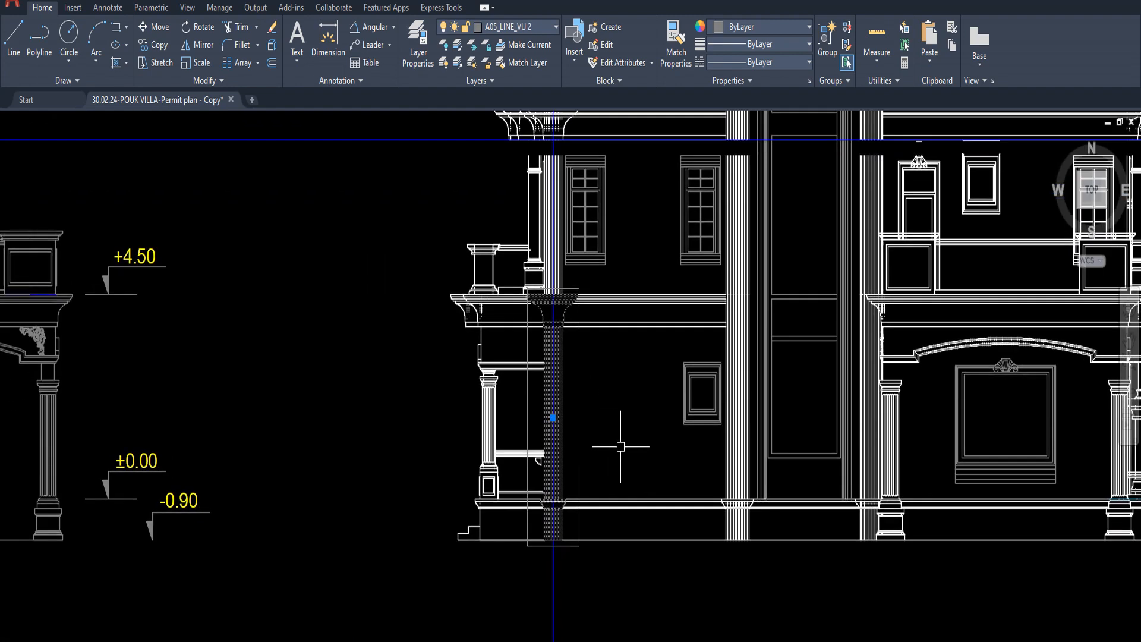
key(Escape)
scroll(628, 451, down, 2)
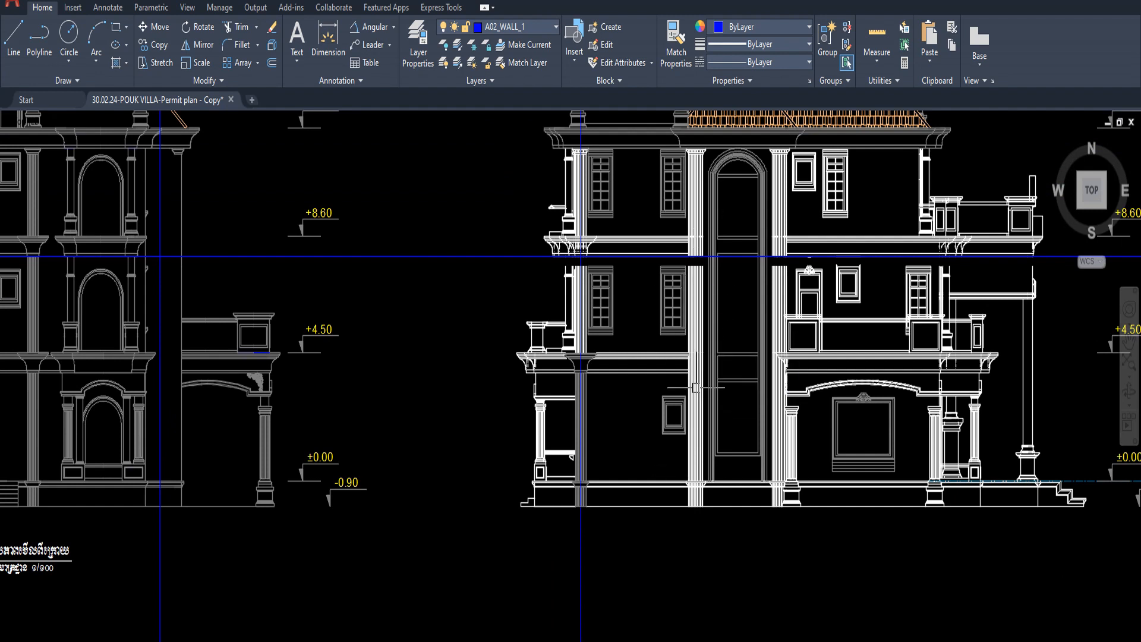
Erase the middle-floor shaft of the old fluted column on the left side of the tall arched window.
scroll(695, 387, up, 3)
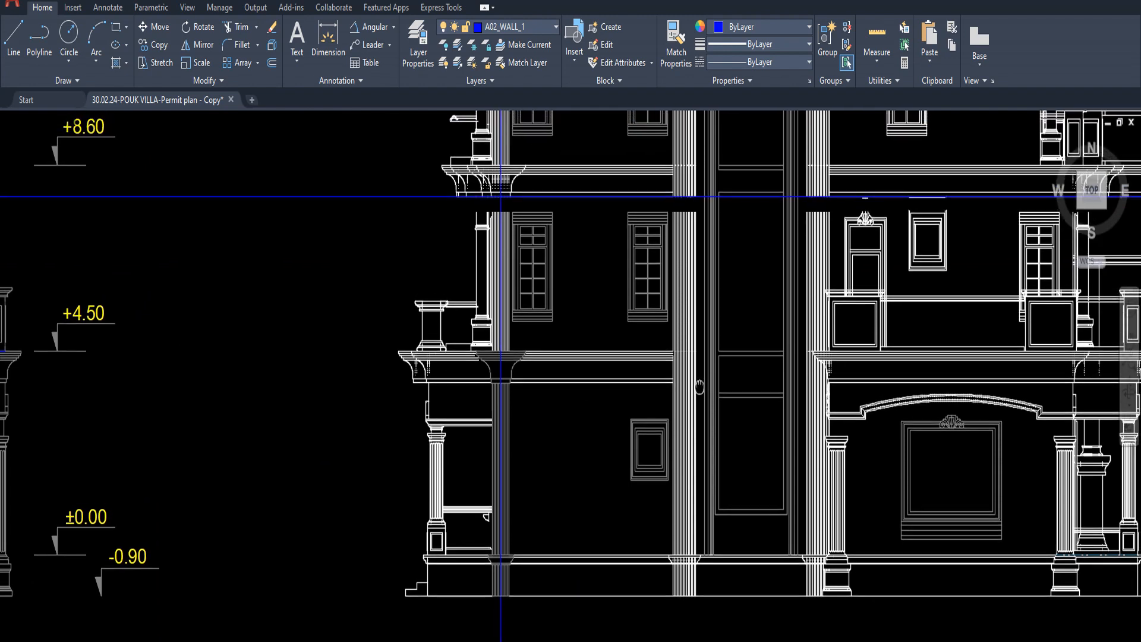
scroll(698, 387, up, 5)
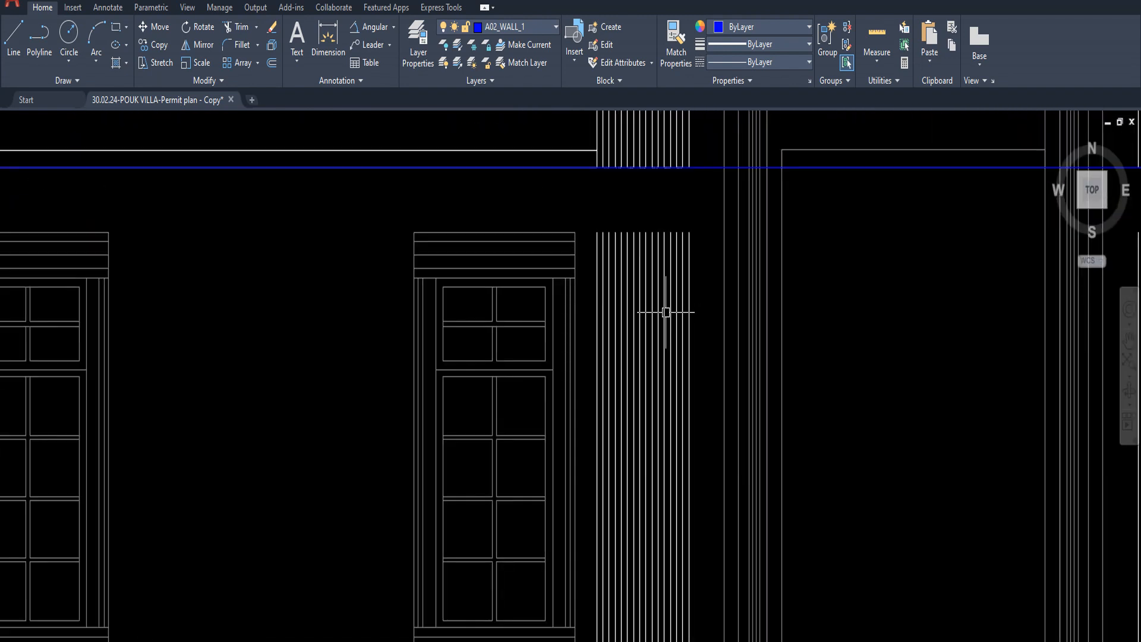
scroll(666, 312, down, 5)
scroll(634, 232, up, 4)
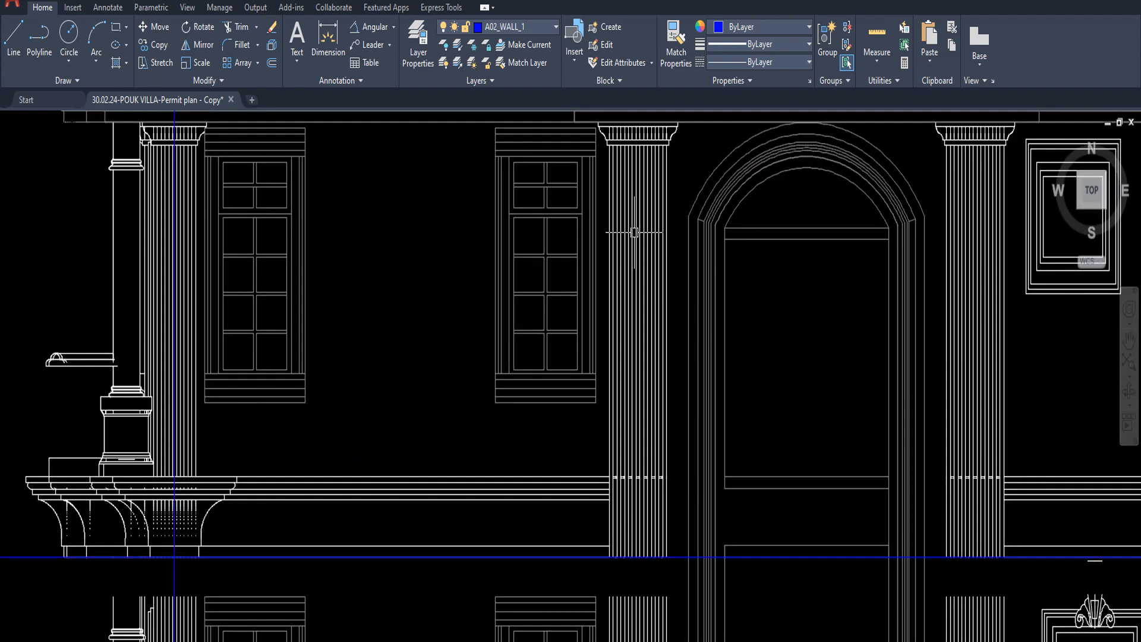
middle_drag(630, 203, 614, 298)
click(619, 274)
key(Escape)
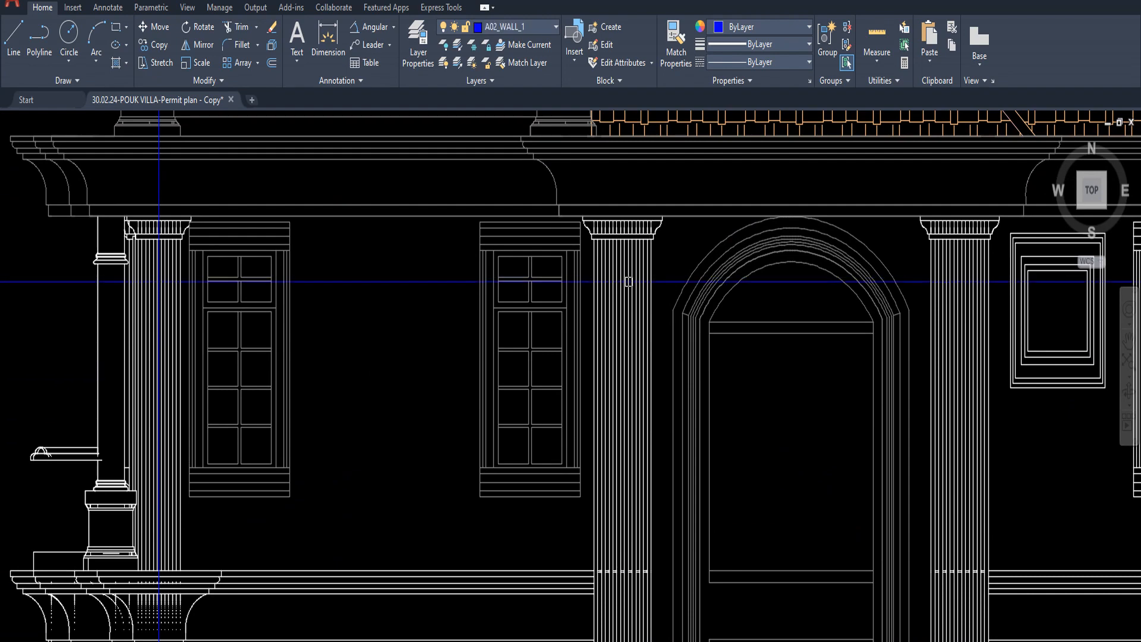
scroll(629, 277, down, 3)
middle_drag(600, 570, 601, 410)
scroll(634, 301, up, 4)
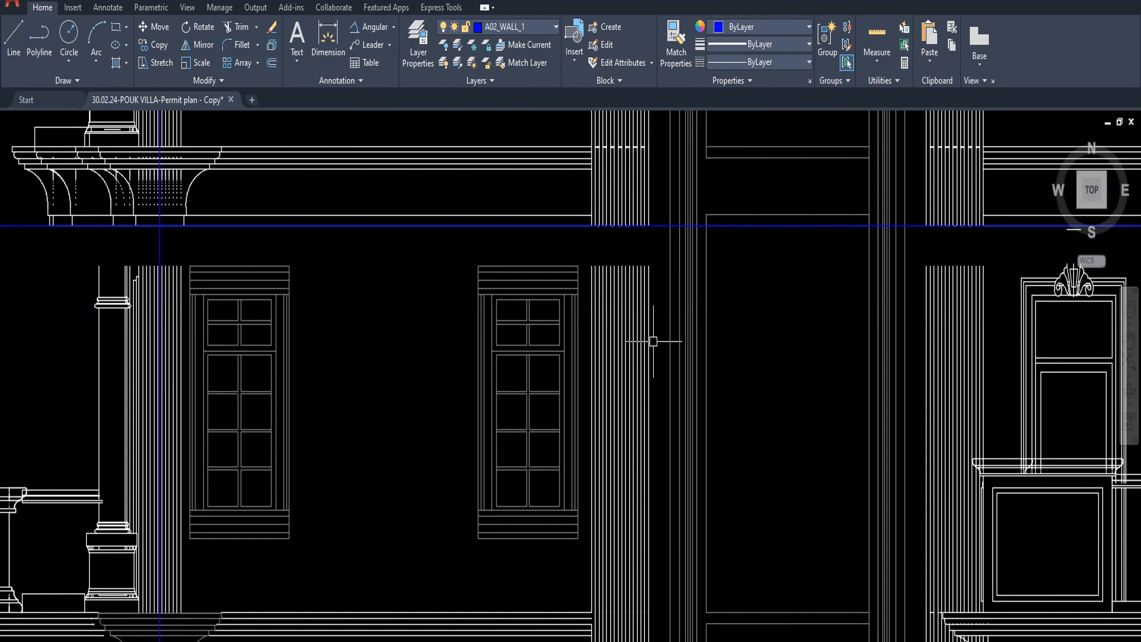
click(656, 345)
click(587, 255)
key(Delete)
Erase the ground-floor shaft of the same fluted column between the +4.50 cornice and the plinth moulding.
scroll(599, 317, down, 2)
middle_drag(603, 318, 598, 199)
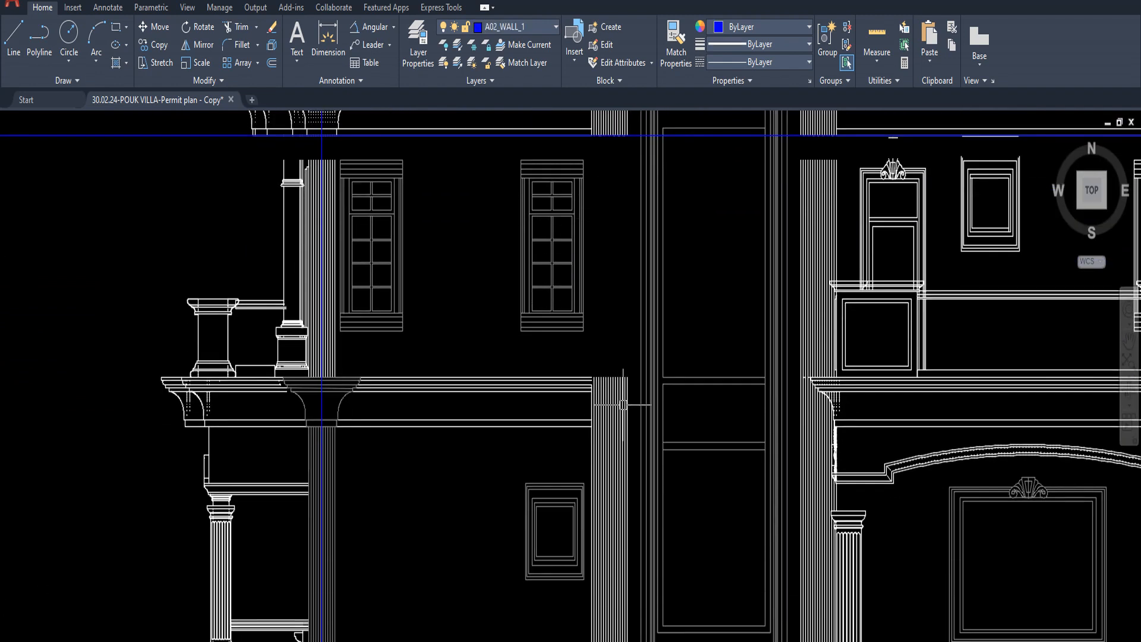
scroll(627, 405, up, 4)
click(640, 413)
click(534, 401)
key(Delete)
Erase the fluted column's base together with its plinth moulding profile, and undo that erasure.
scroll(546, 397, down, 4)
middle_drag(569, 514, 591, 311)
scroll(572, 528, up, 2)
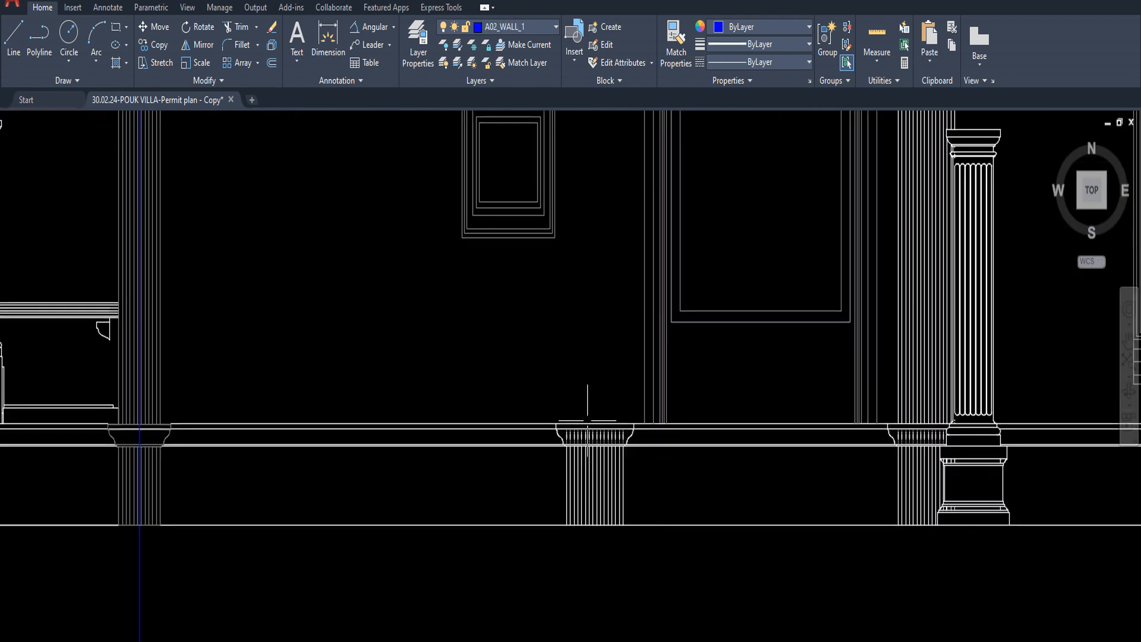
click(553, 417)
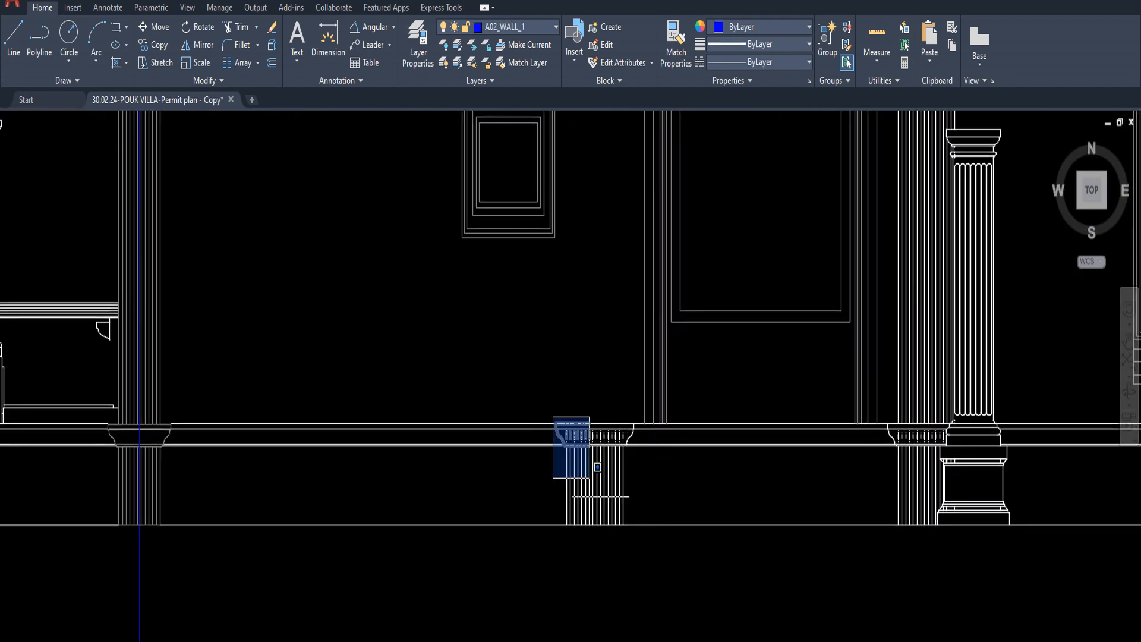
click(636, 542)
key(Delete)
scroll(579, 473, down, 2)
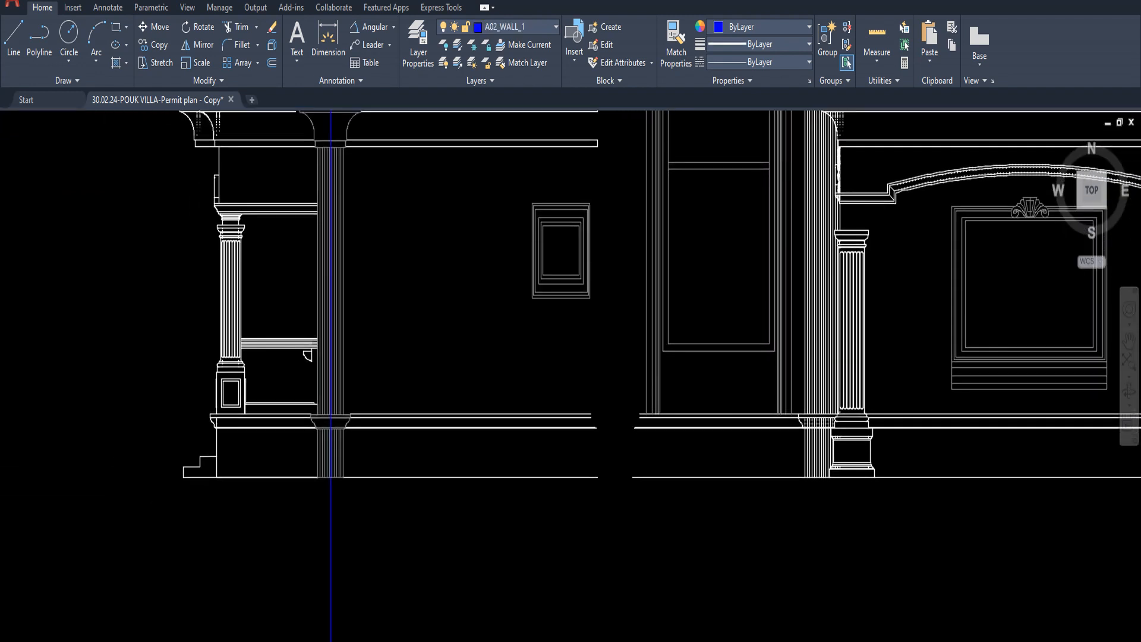
scroll(609, 459, up, 2)
key(ctrl+z)
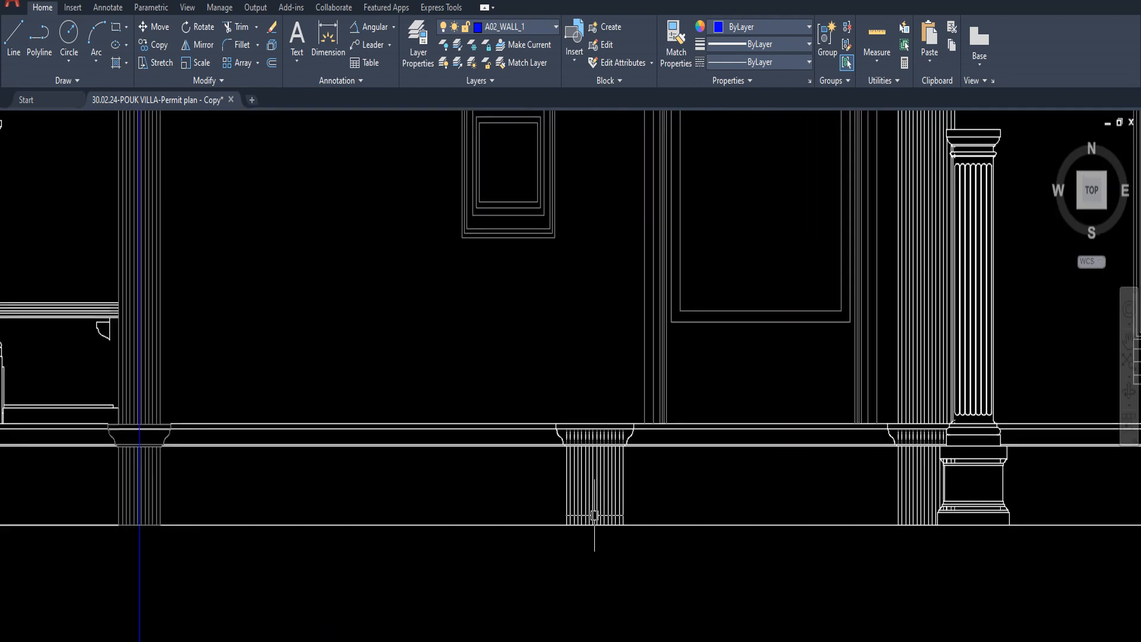
Draw a line on layer A02_WALL_1 along the ground line across the full width of the fluted column base.
scroll(591, 518, up, 2)
click(519, 344)
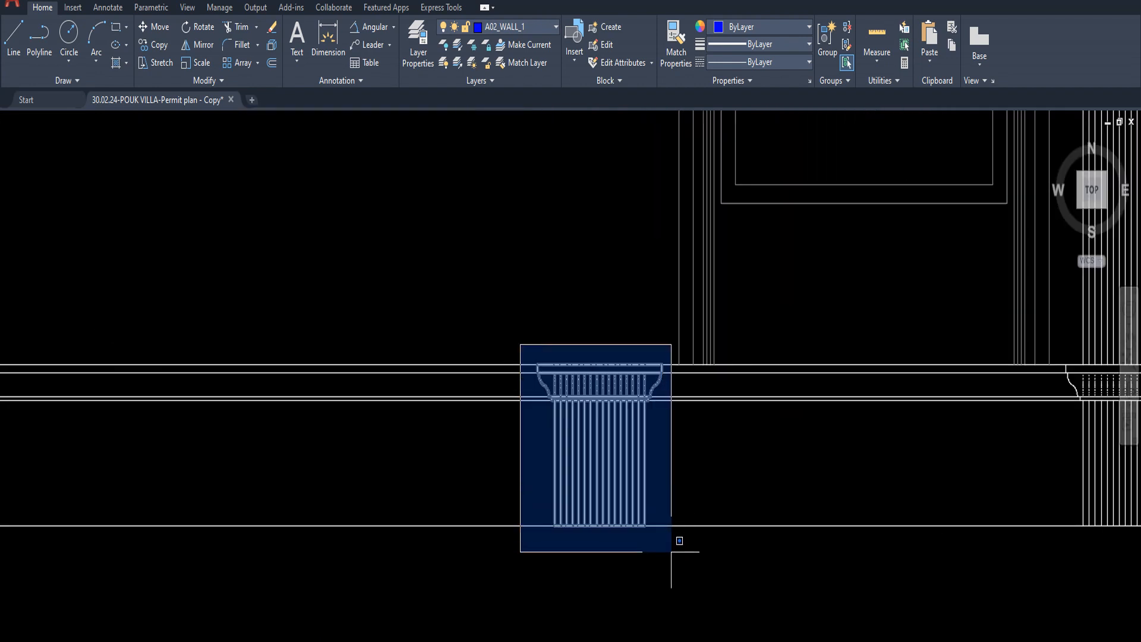
click(675, 539)
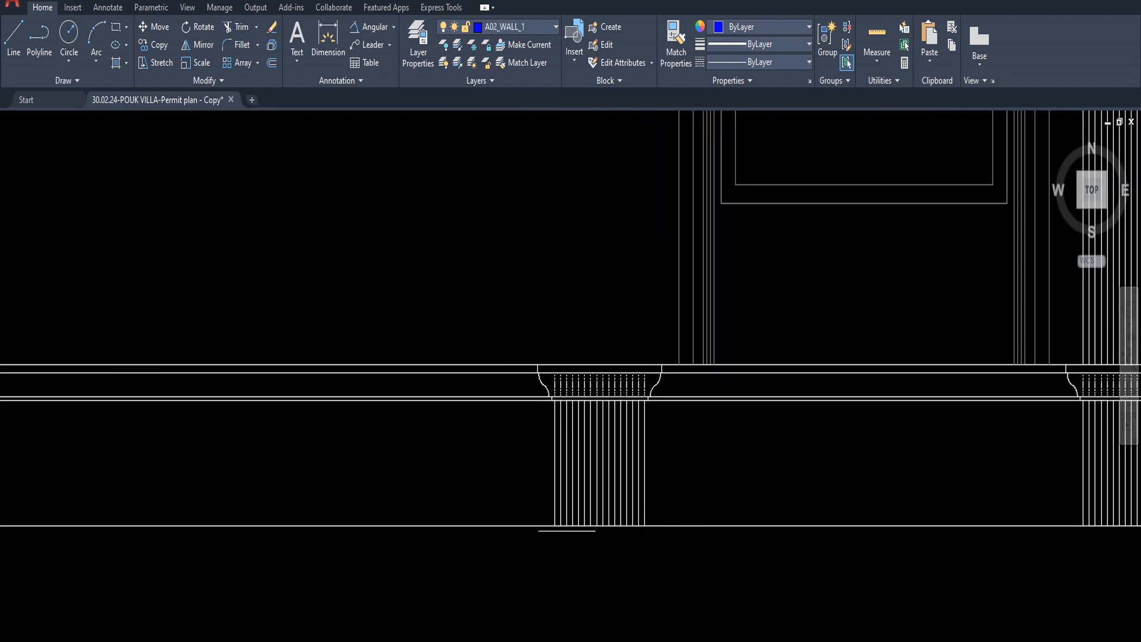
scroll(563, 526, up, 4)
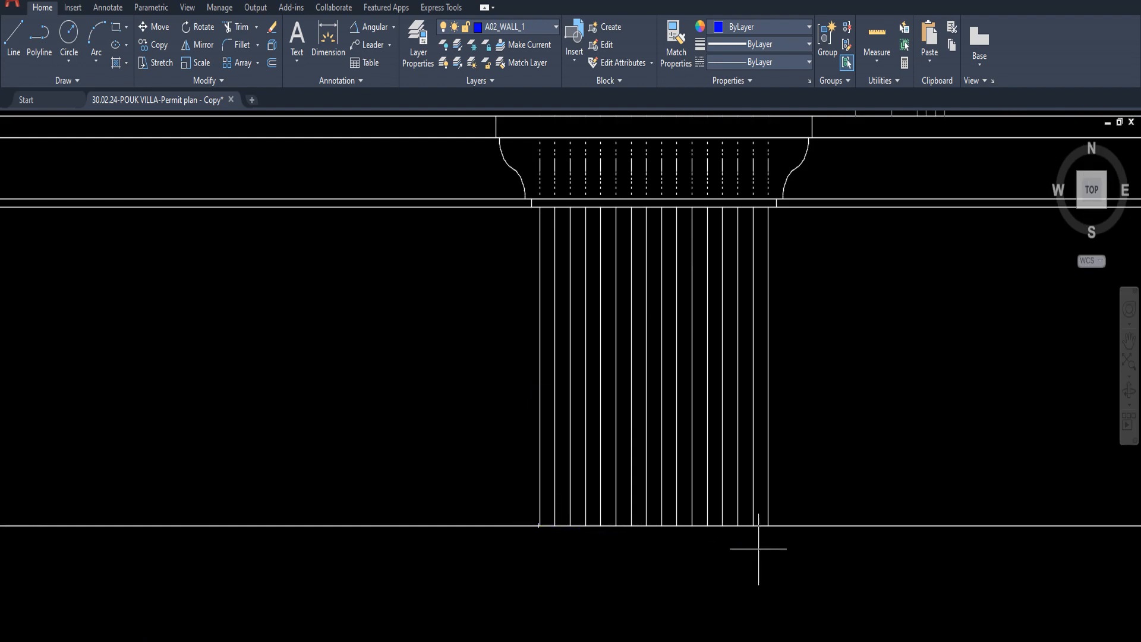
scroll(709, 501, down, 2)
Erase the fluted column base and its moulding profile, keeping the blue line along the ground.
click(560, 224)
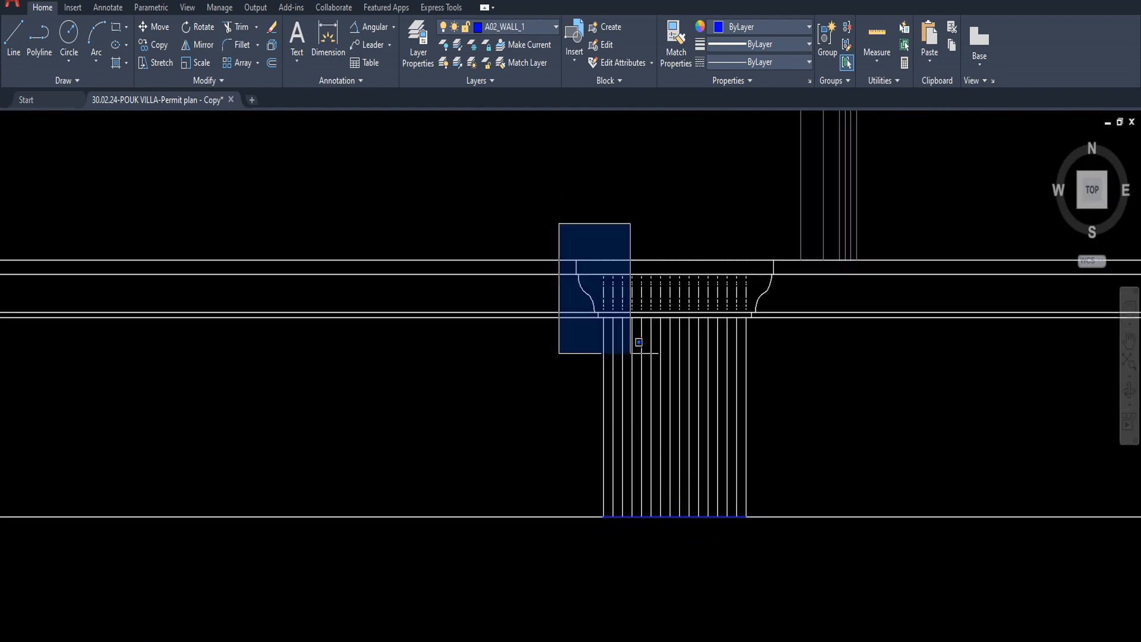
click(792, 426)
key(Delete)
click(801, 424)
click(608, 384)
key(Delete)
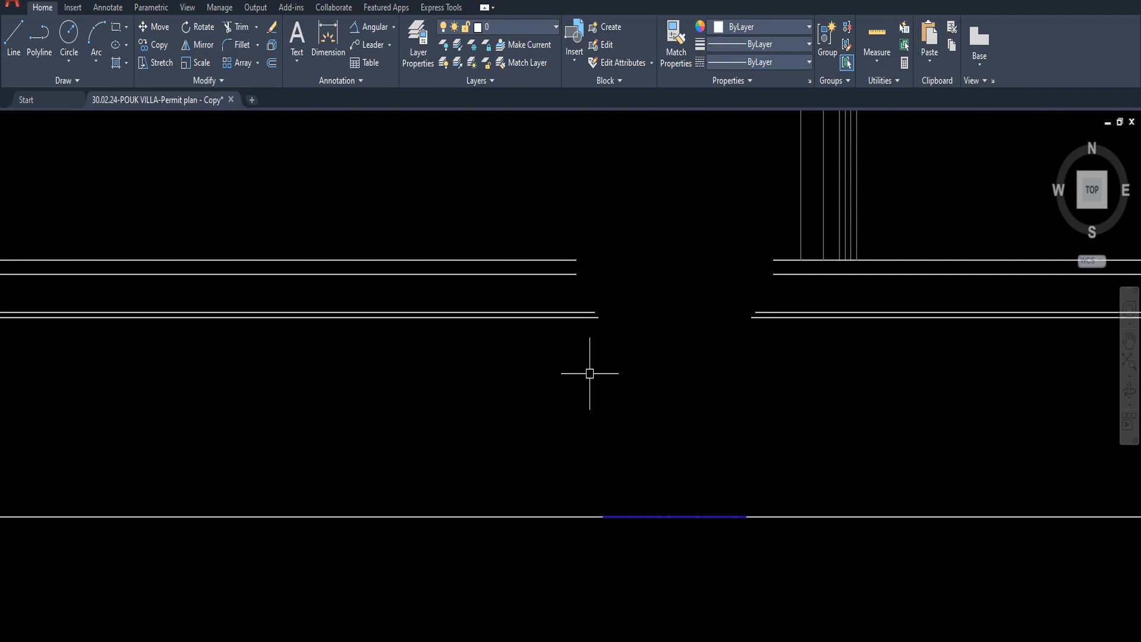
Copy the grey column to the midpoint of the blue line in the plinth gap.
scroll(588, 374, down, 8)
scroll(429, 429, up, 4)
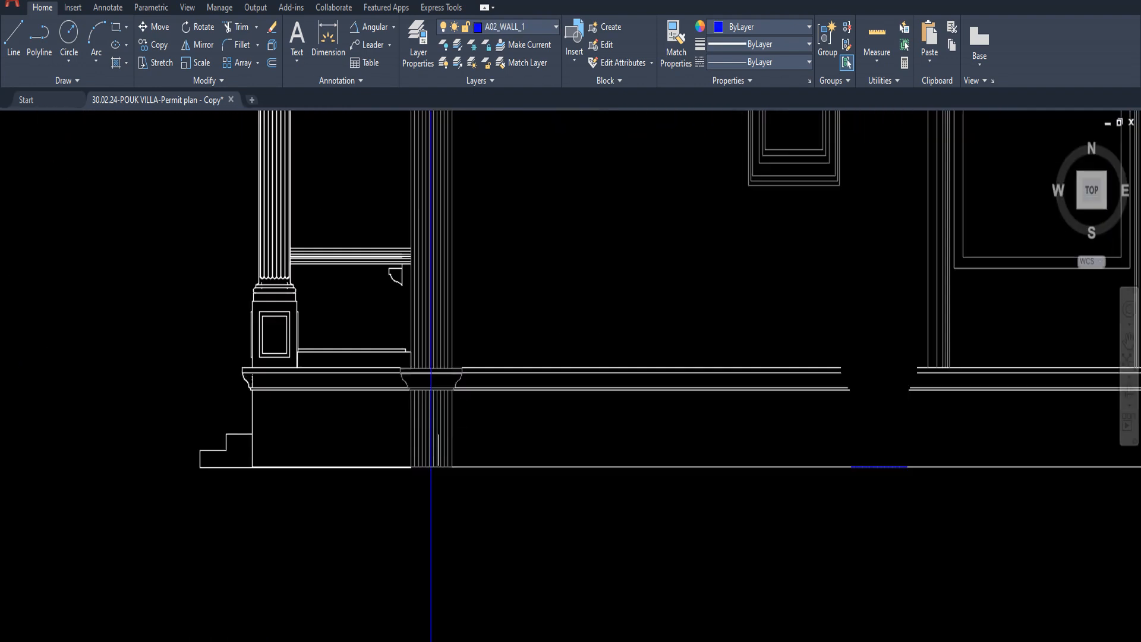
click(445, 435)
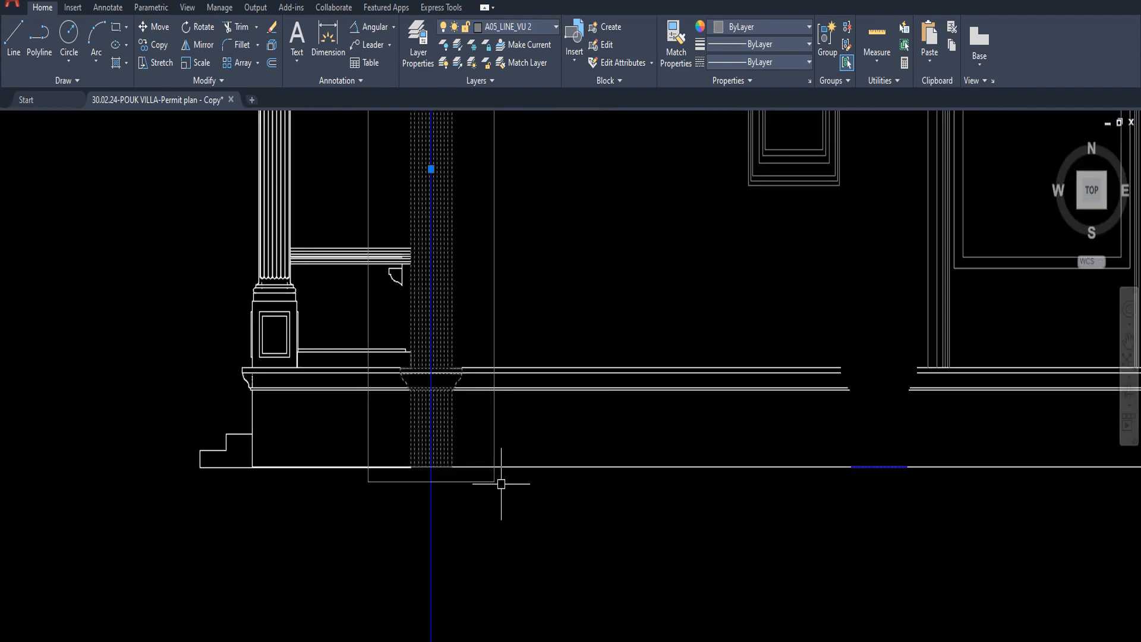
scroll(501, 484, down, 3)
scroll(466, 476, up, 7)
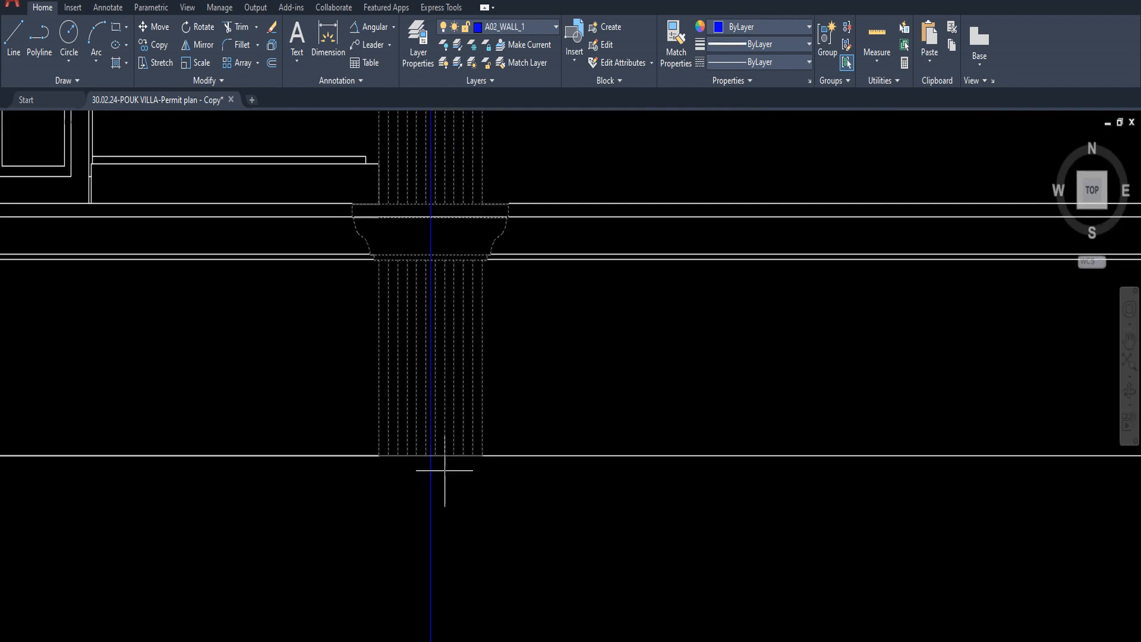
scroll(438, 465, up, 2)
click(426, 451)
scroll(562, 470, down, 2)
middle_drag(562, 471, 333, 466)
scroll(790, 481, down, 2)
middle_drag(790, 481, 439, 462)
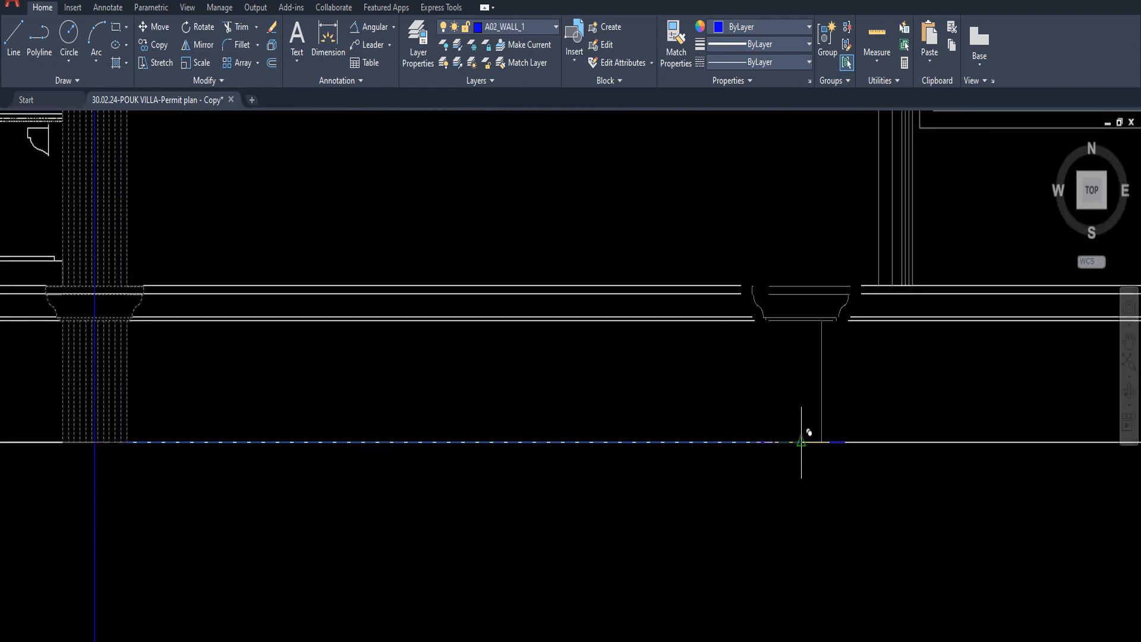
click(802, 443)
Check the copied grey column's alignment with the blue ground line and remove the copy.
middle_drag(750, 472, 738, 474)
scroll(751, 455, up, 3)
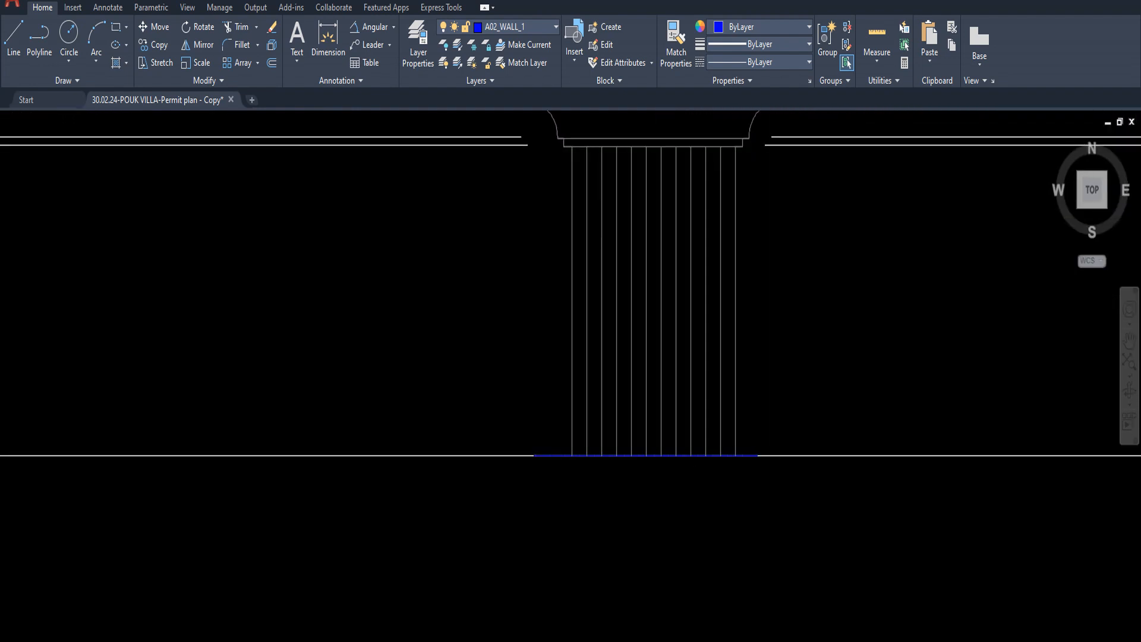
scroll(656, 453, up, 4)
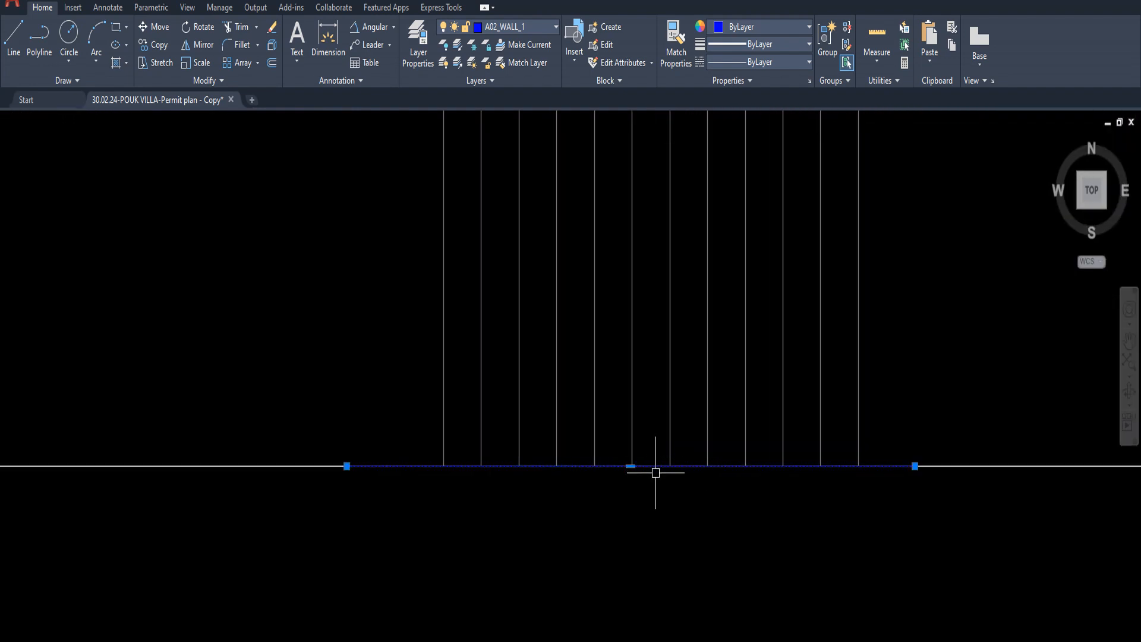
key(Escape)
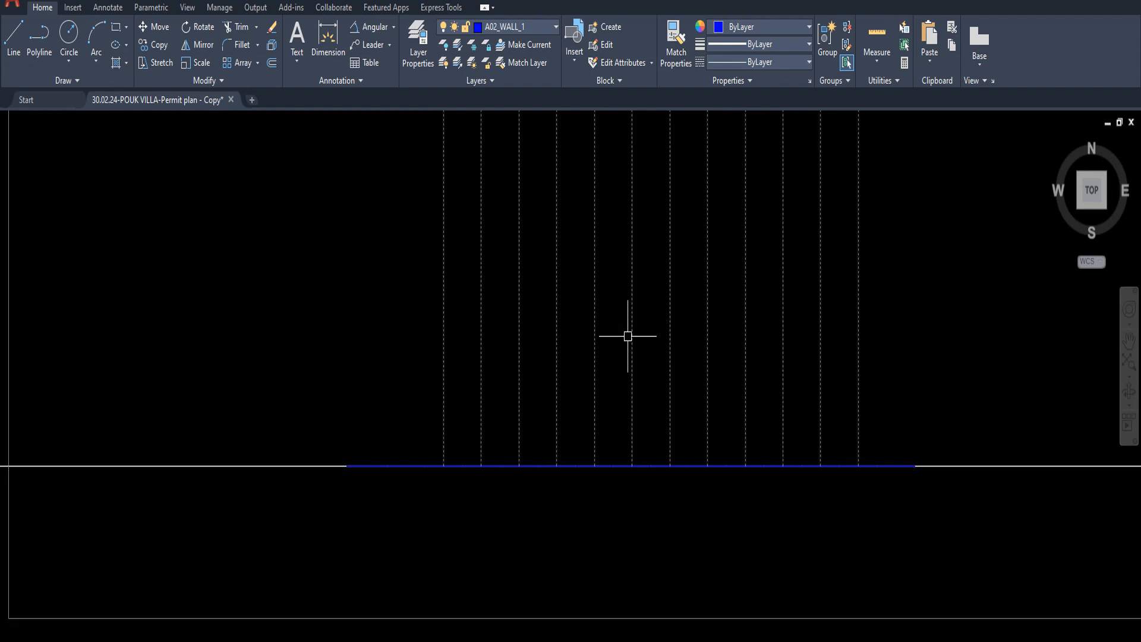
scroll(627, 356, down, 4)
scroll(565, 410, down, 2)
scroll(454, 410, up, 5)
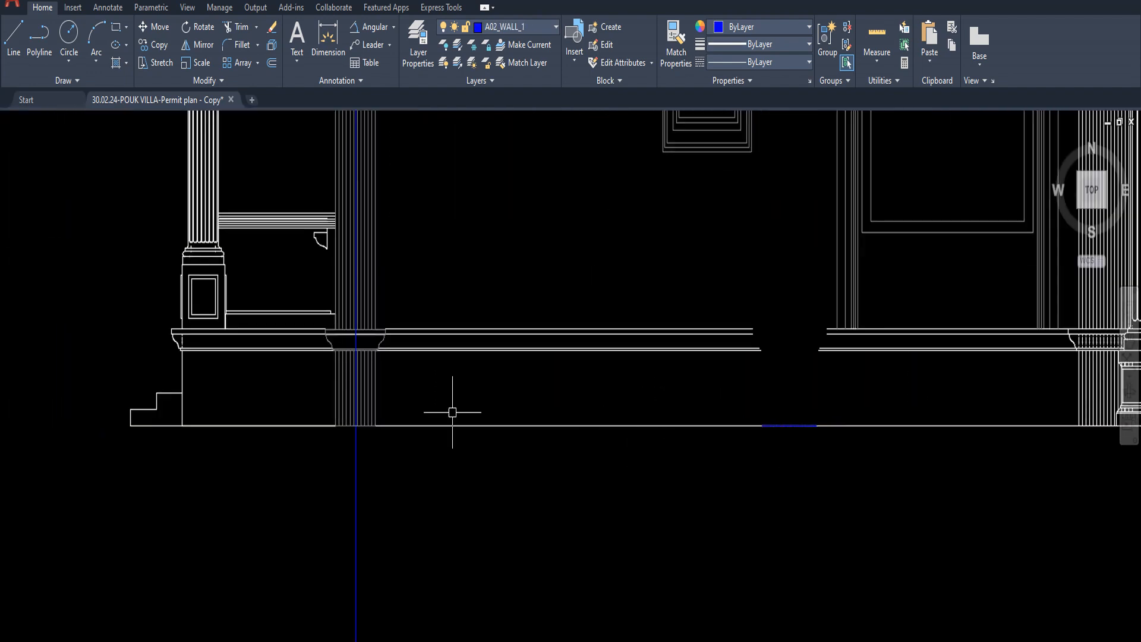
Close the foot of the original grey column with a line on layer A05_LINE_VU 2.
click(409, 357)
click(618, 464)
scroll(529, 349, up, 3)
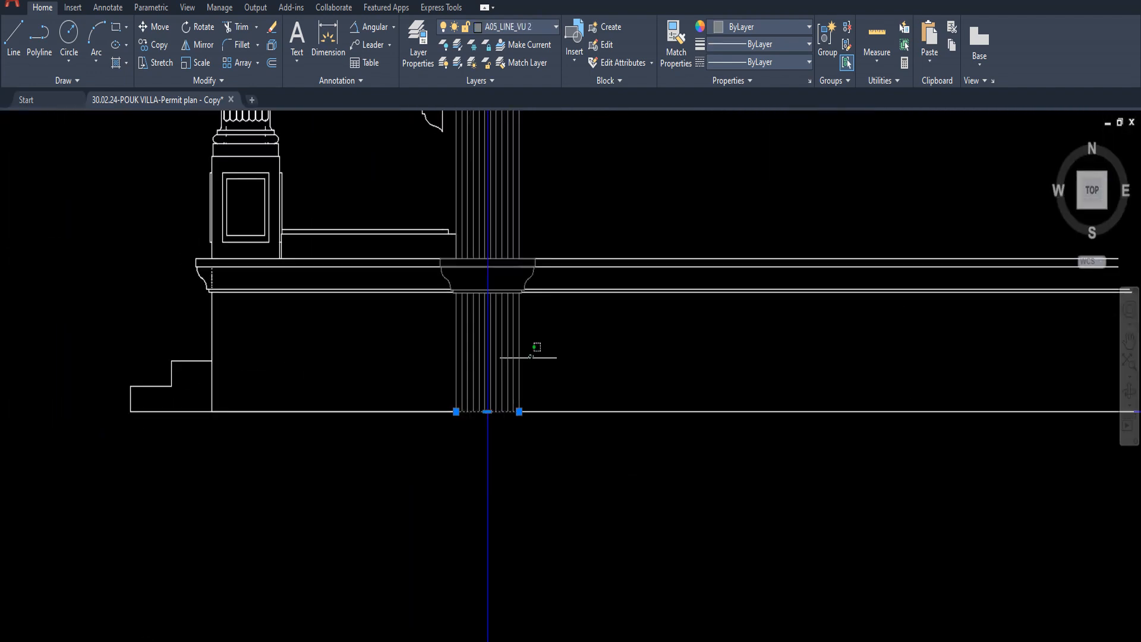
Copy the grey column from the midpoint of its foot line to the midpoint of the blue ground line.
scroll(508, 437, up, 5)
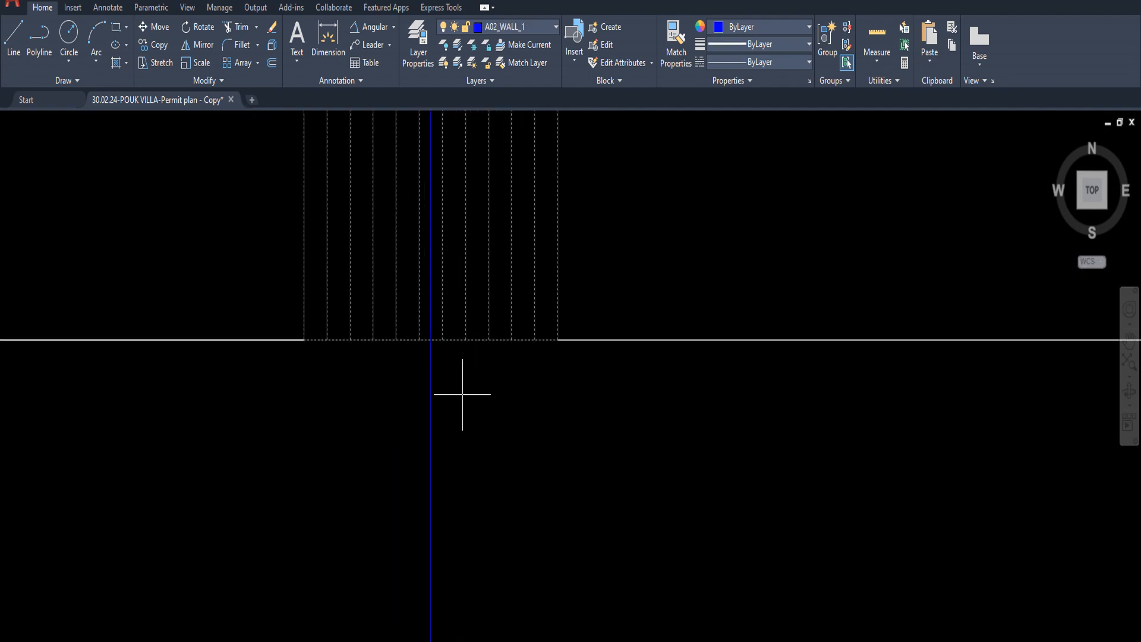
scroll(649, 416, down, 3)
scroll(728, 407, up, 5)
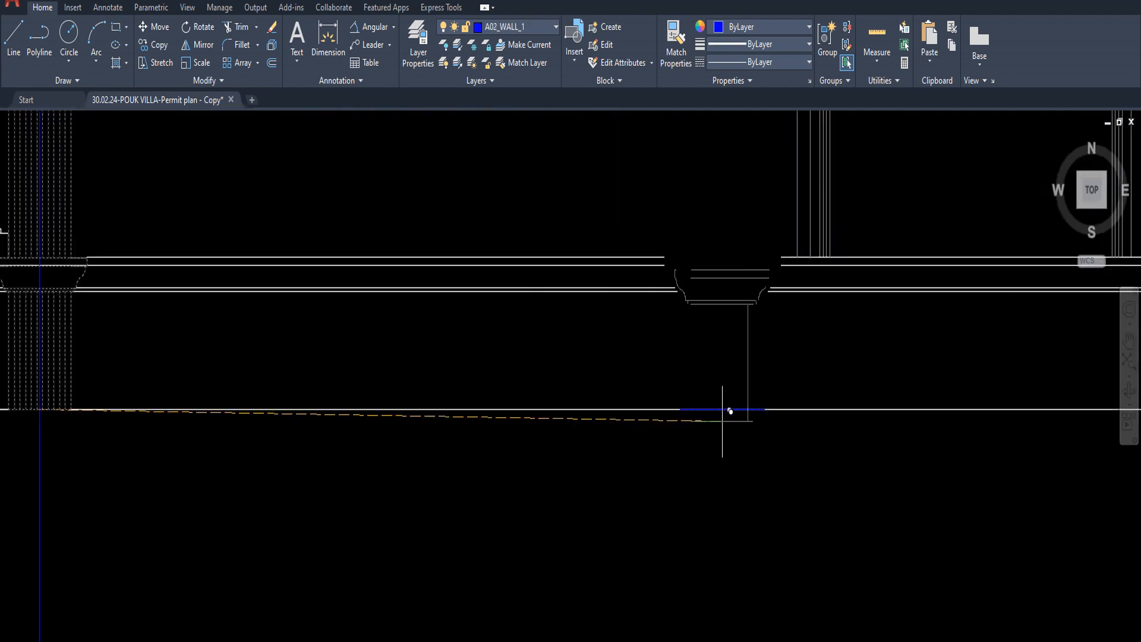
click(723, 408)
scroll(723, 408, down, 3)
scroll(740, 360, up, 5)
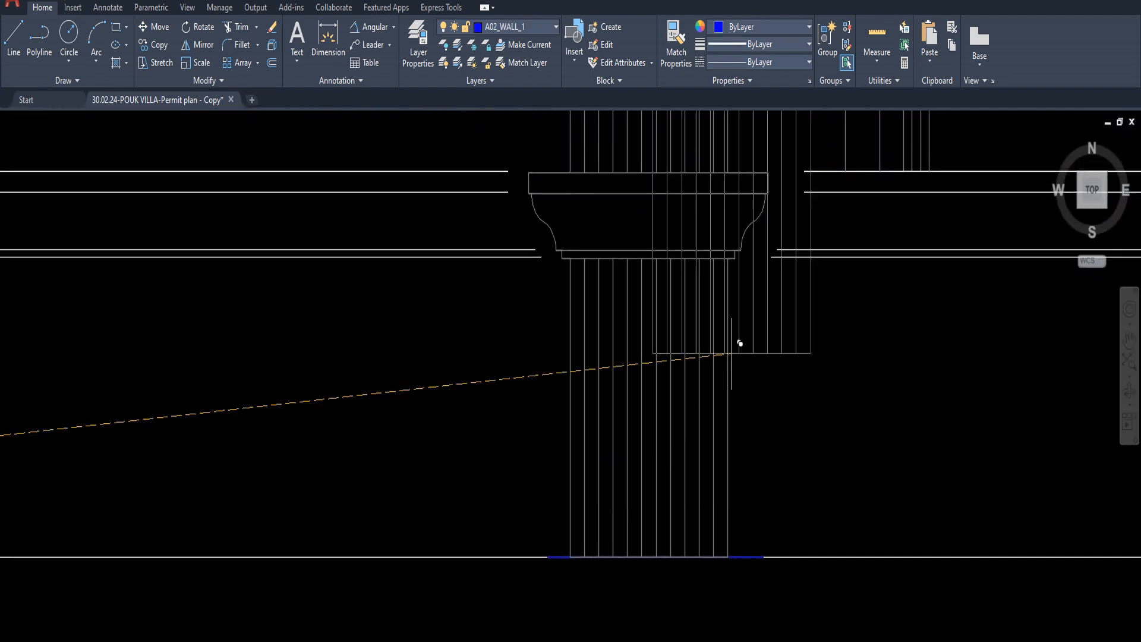
key(Escape)
scroll(684, 433, down, 4)
scroll(684, 431, down, 4)
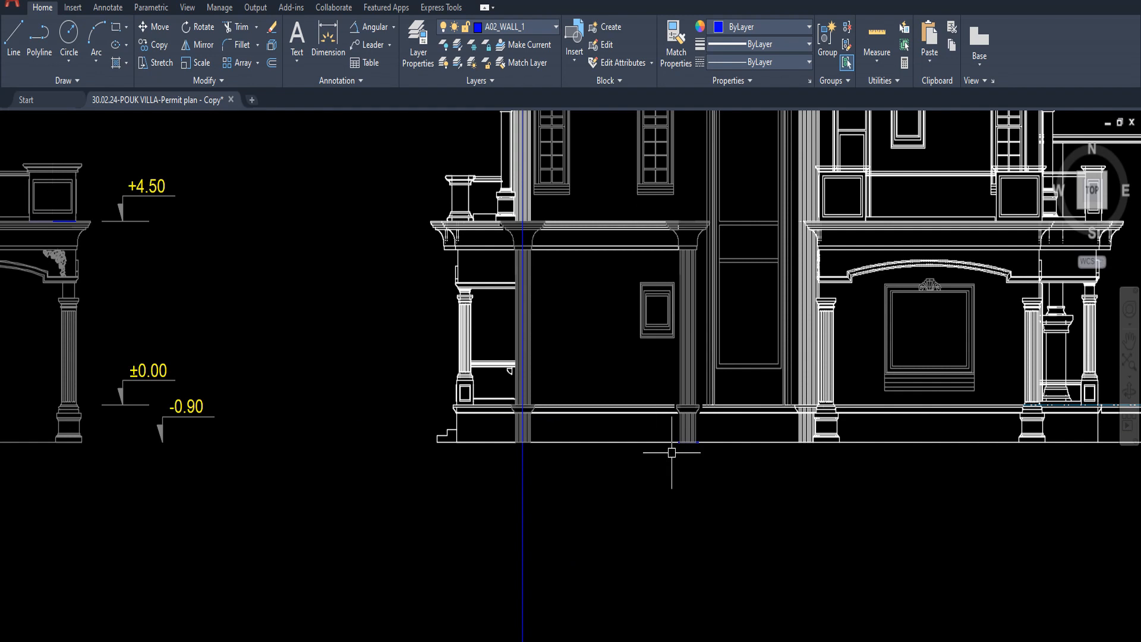
Undo the column copy, the foot line and the erasures to restore the fluted column base.
scroll(671, 452, up, 6)
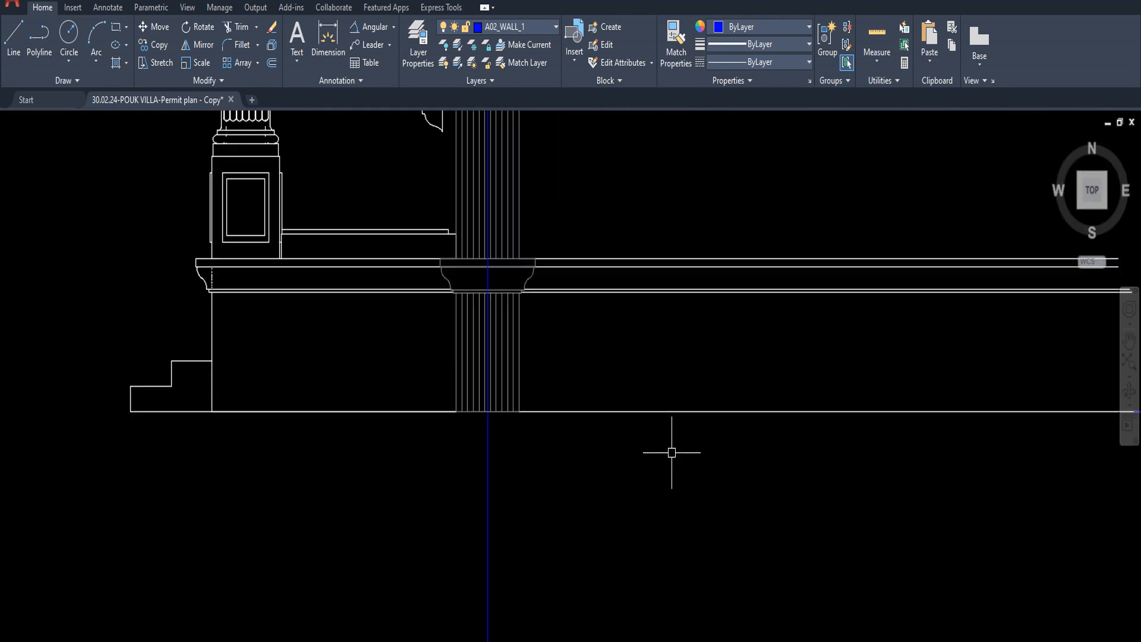
key(ctrl+z)
key(ctrl+z)
key(ctrl+z)
key(ctrl+z)
key(ctrl+z)
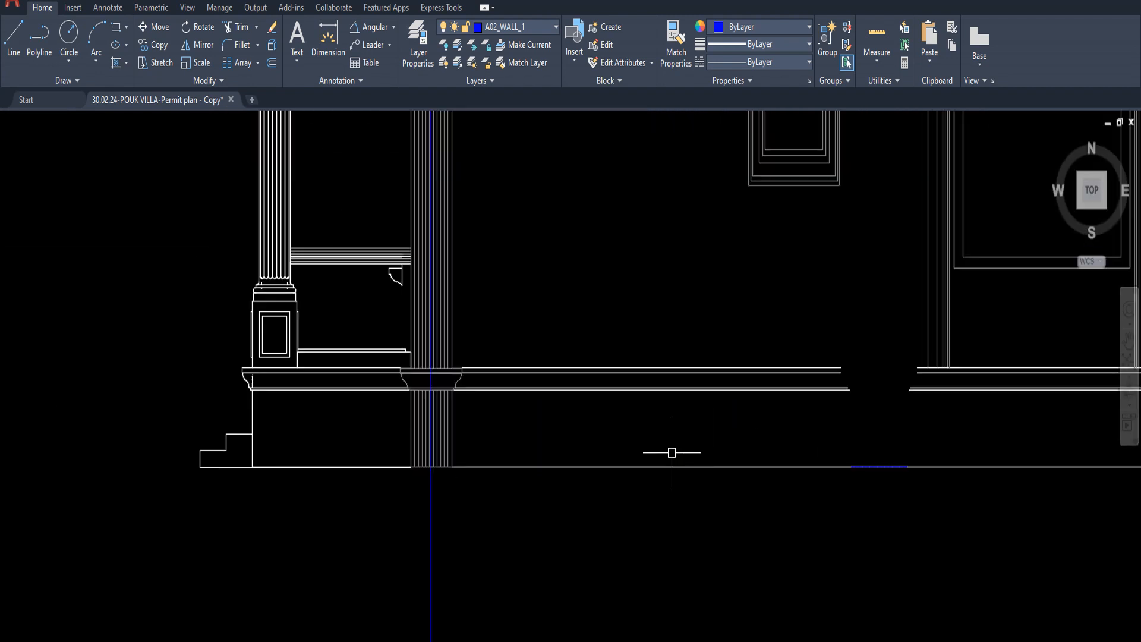
key(ctrl+z)
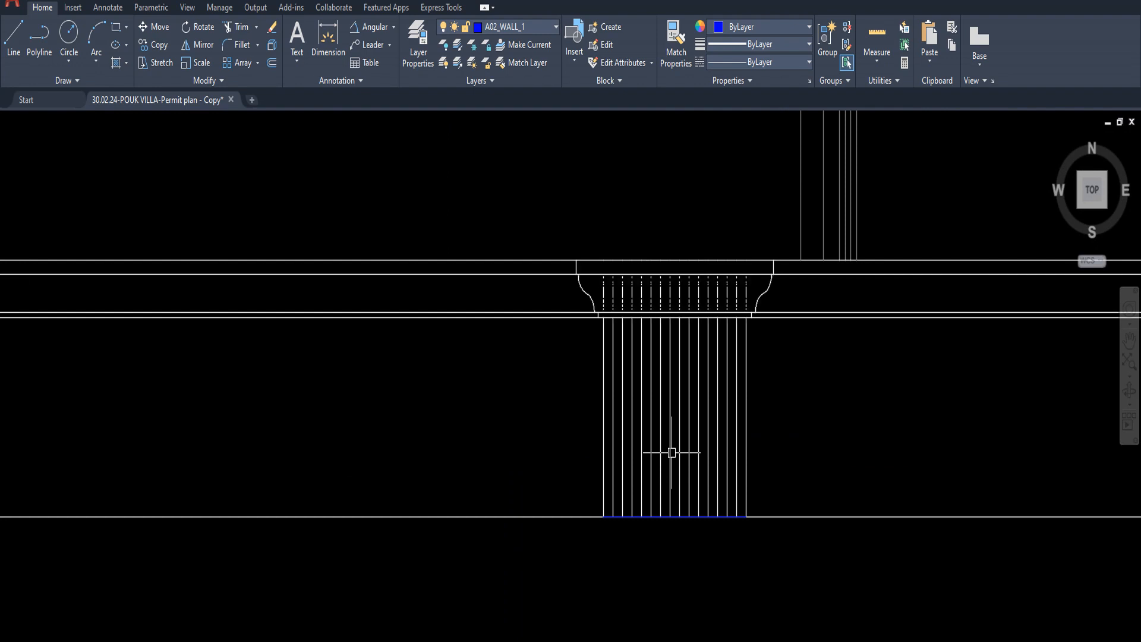
key(ctrl+z)
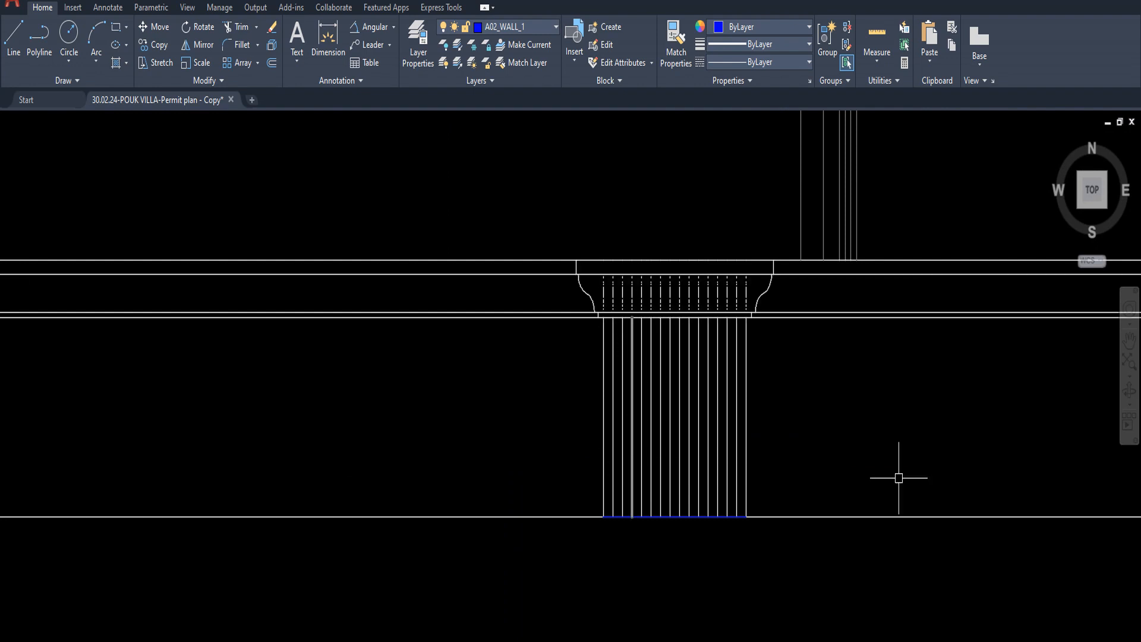
Erase the dashed flute lines inside the plinth moulding of the restored column base.
scroll(726, 289, down, 4)
scroll(726, 289, up, 8)
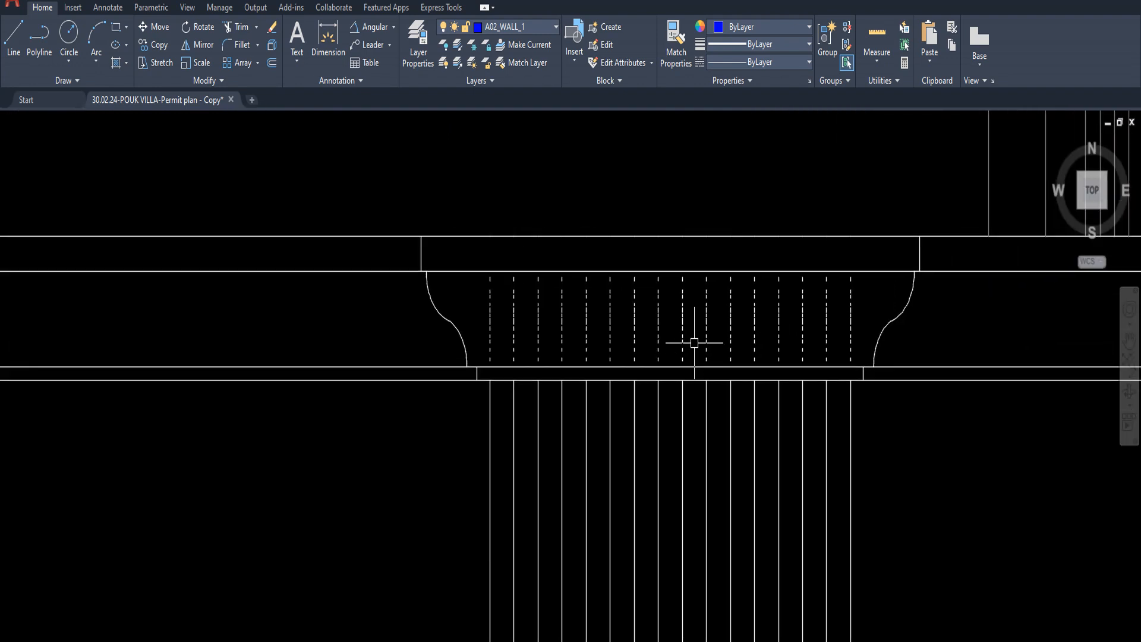
click(478, 259)
scroll(860, 366, up, 4)
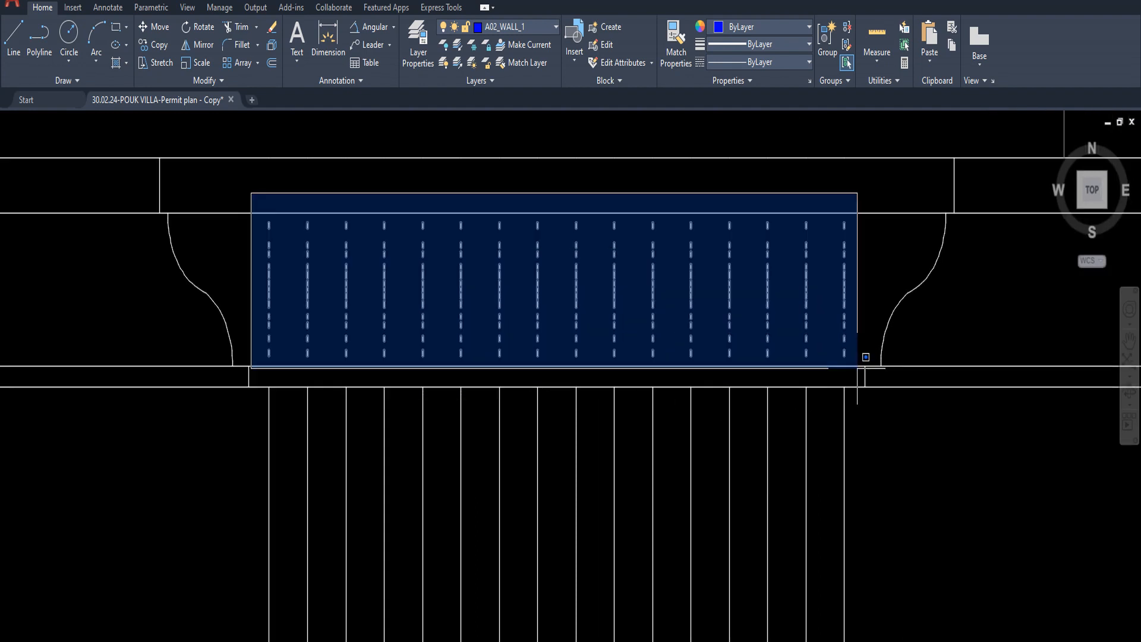
click(858, 360)
key(Delete)
scroll(683, 377, down, 6)
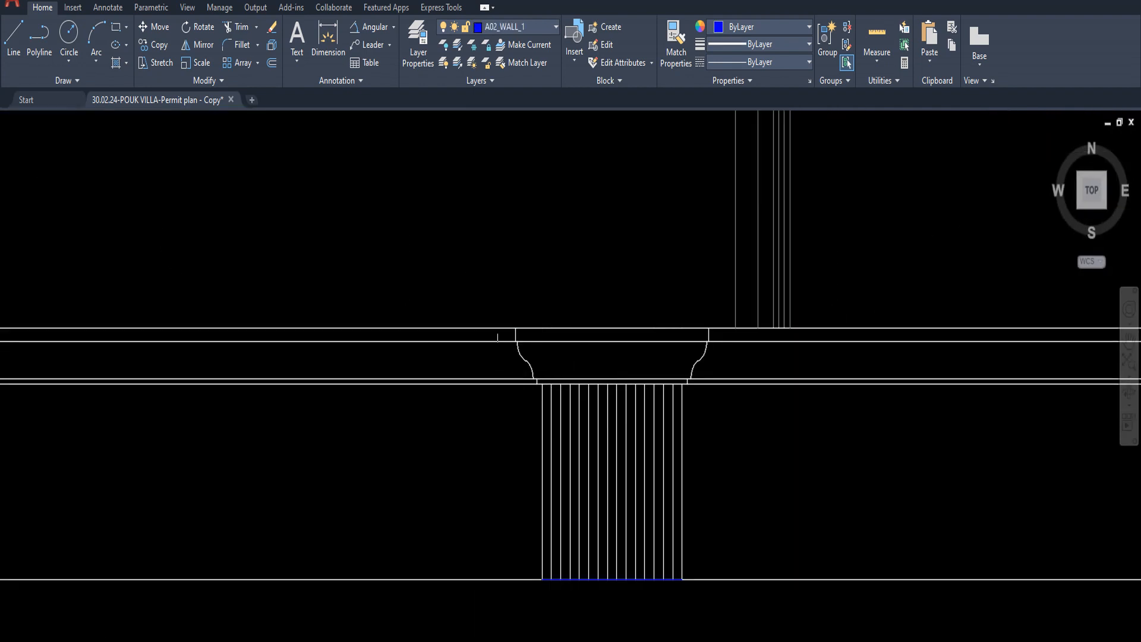
Match the blue foot line and the rest of the middle column base to the properties of its white lines.
click(499, 296)
click(720, 600)
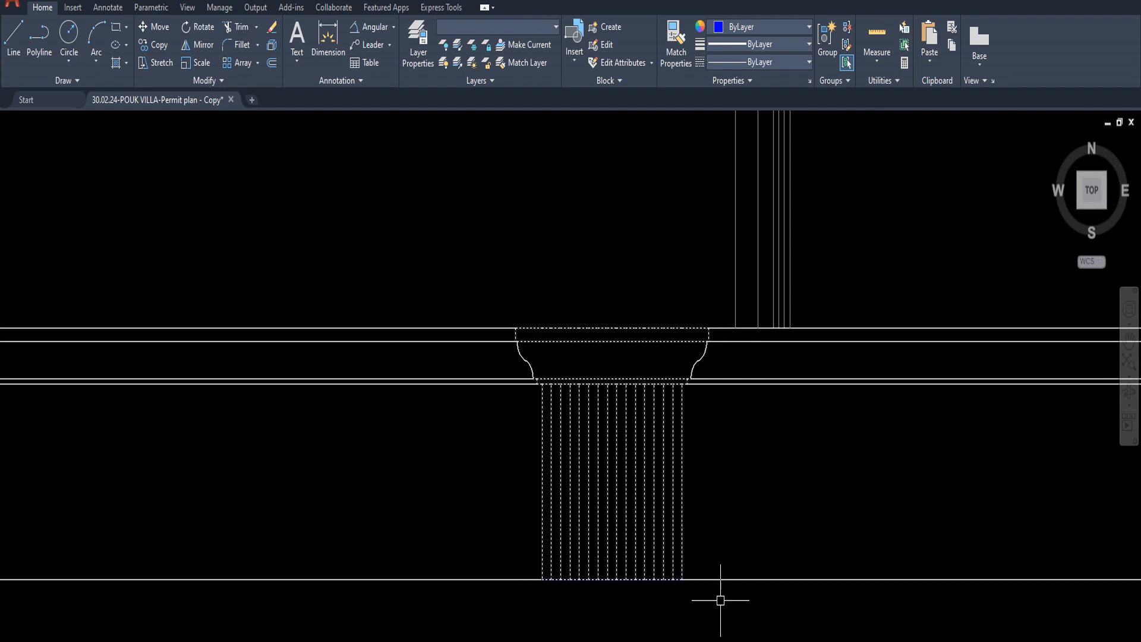
key(Escape)
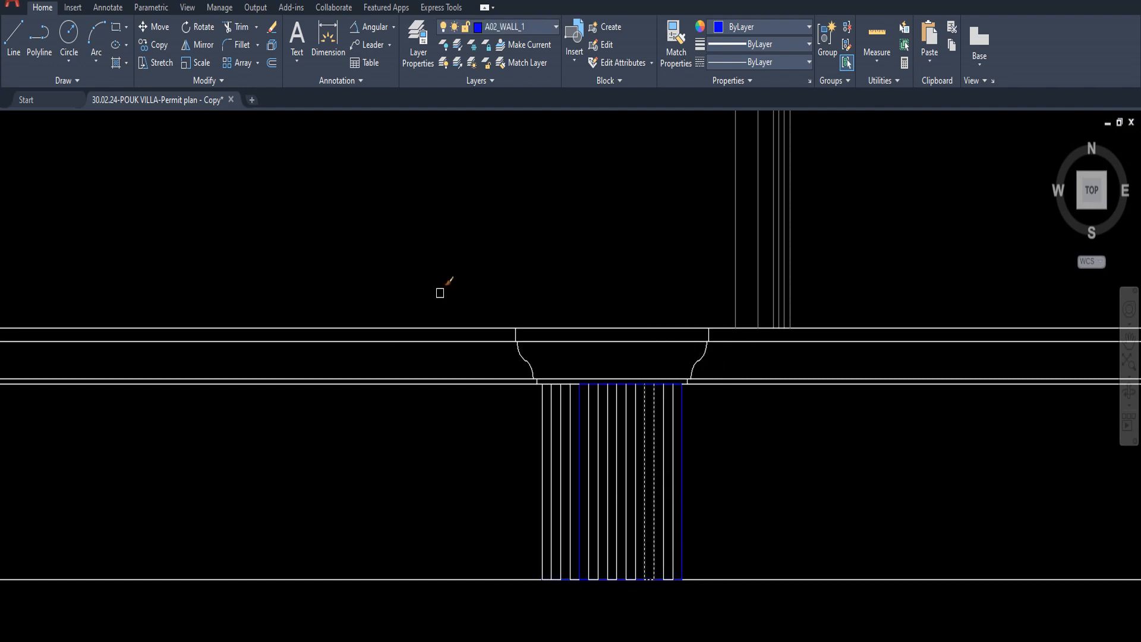
click(476, 287)
click(726, 601)
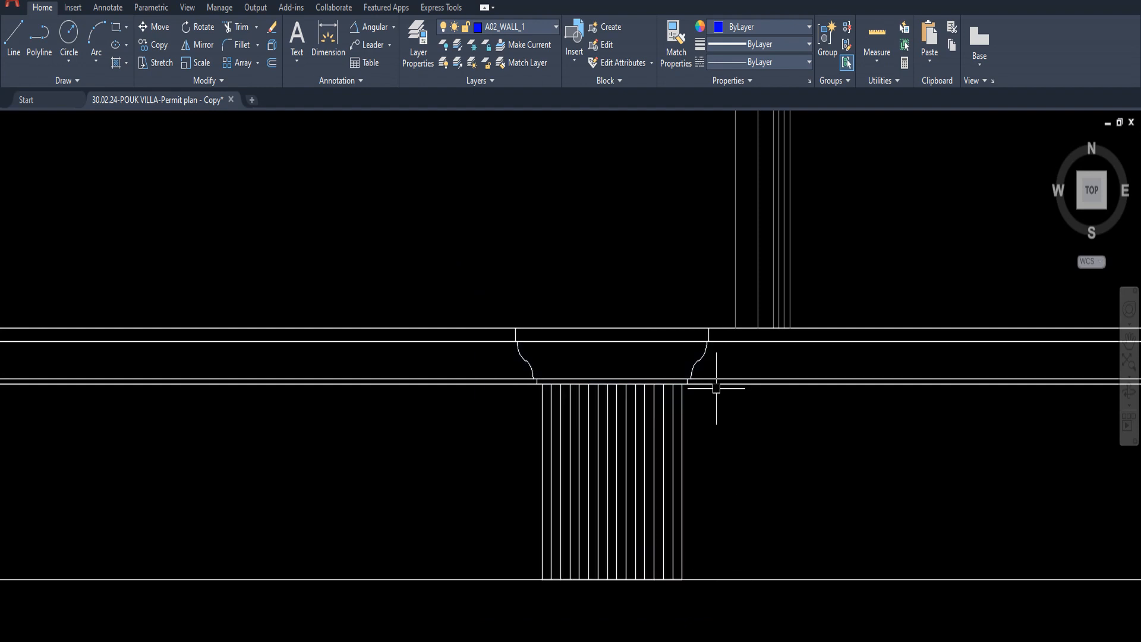
Match the whole middle column base, including its plinth profile, to the properties of the grey vertical line above it.
scroll(714, 347, down, 5)
click(730, 319)
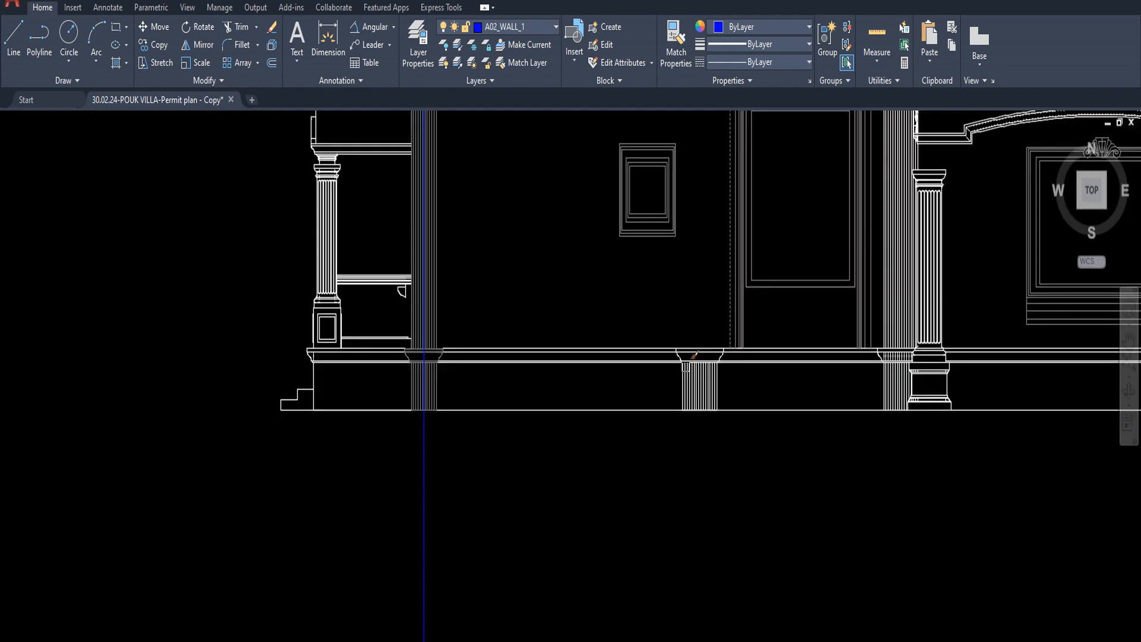
click(668, 327)
scroll(716, 410, up, 2)
click(735, 437)
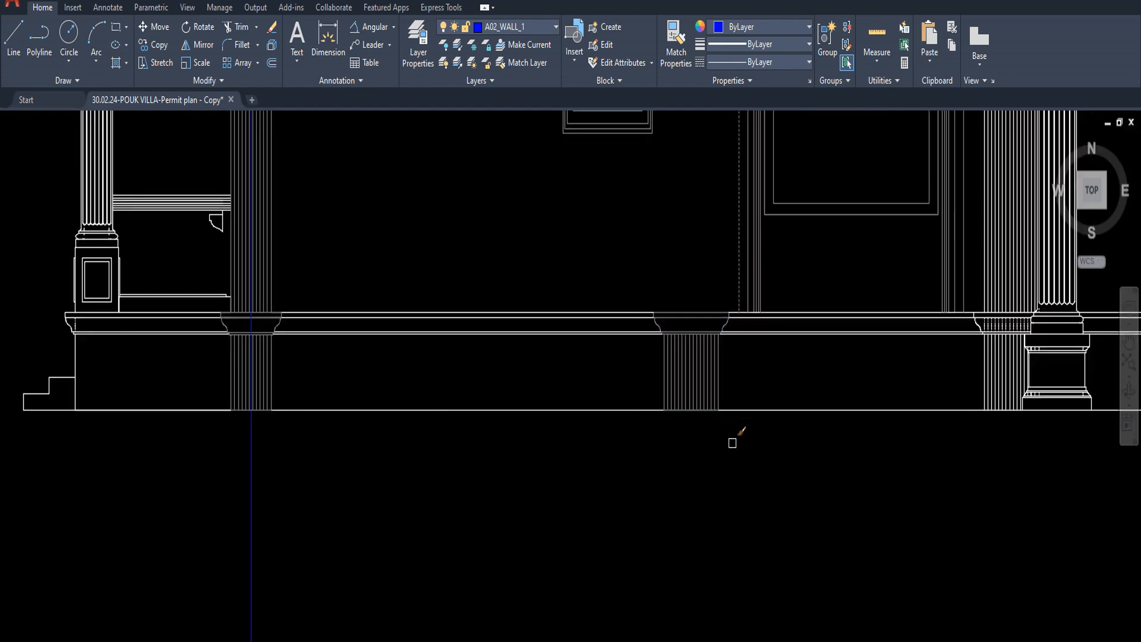
Delete the horizontal blue construction line running along the underside of the moulding at the +8.60 level.
middle_drag(667, 375, 625, 498)
scroll(637, 470, down, 4)
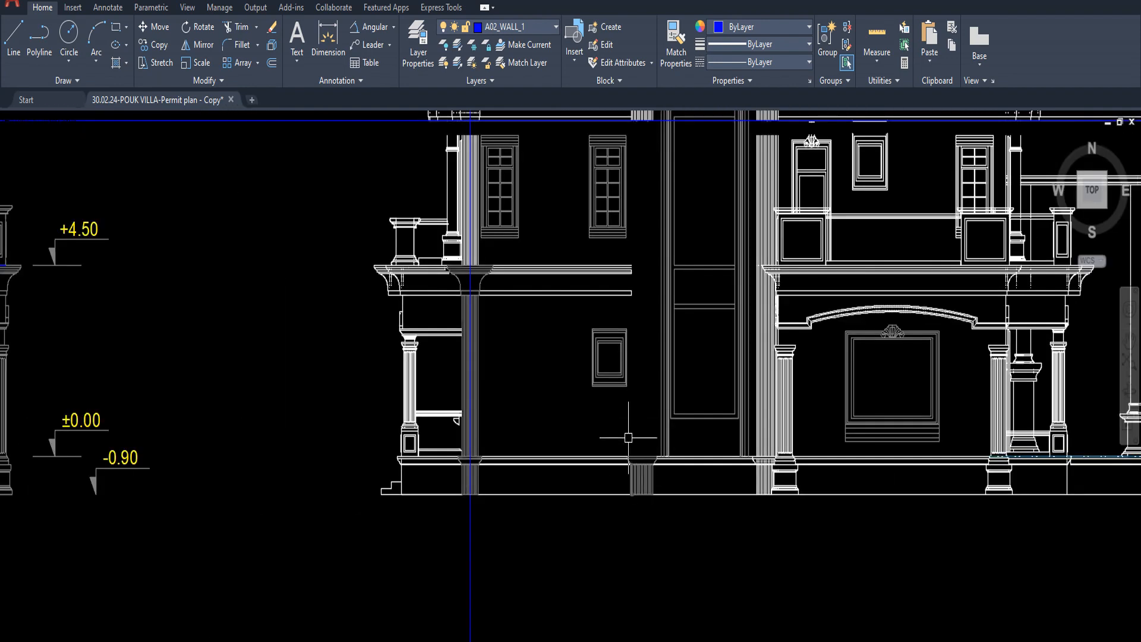
middle_drag(627, 435, 608, 616)
scroll(649, 289, up, 2)
mouse_move(657, 255)
middle_down()
mouse_move(649, 464)
mouse_move(682, 454)
middle_up()
scroll(612, 433, up, 3)
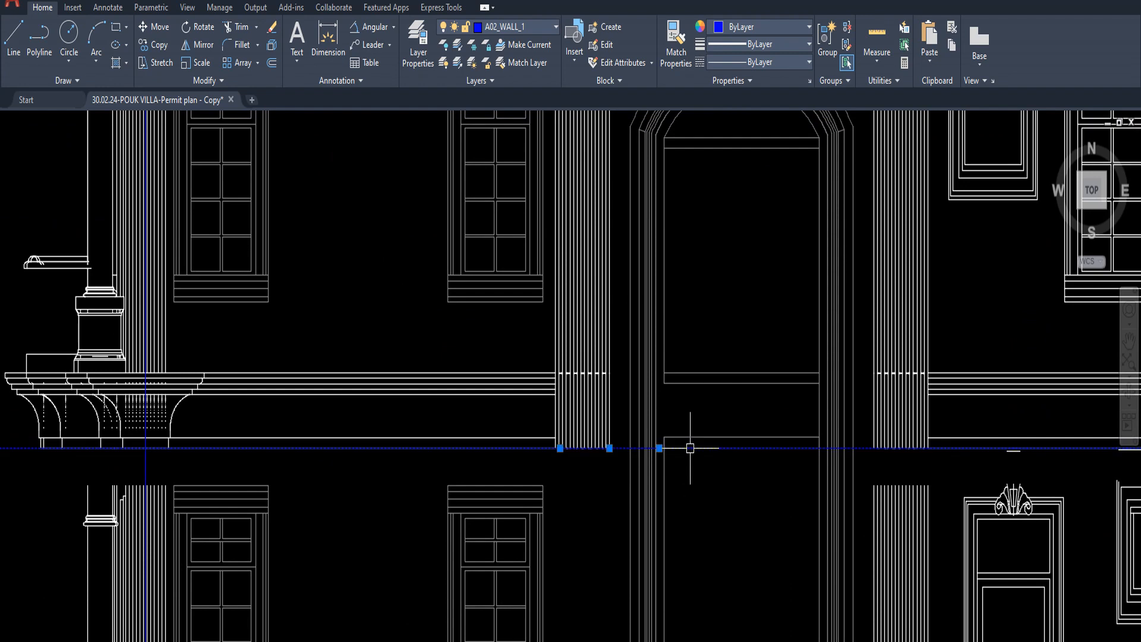
middle_drag(603, 465, 606, 485)
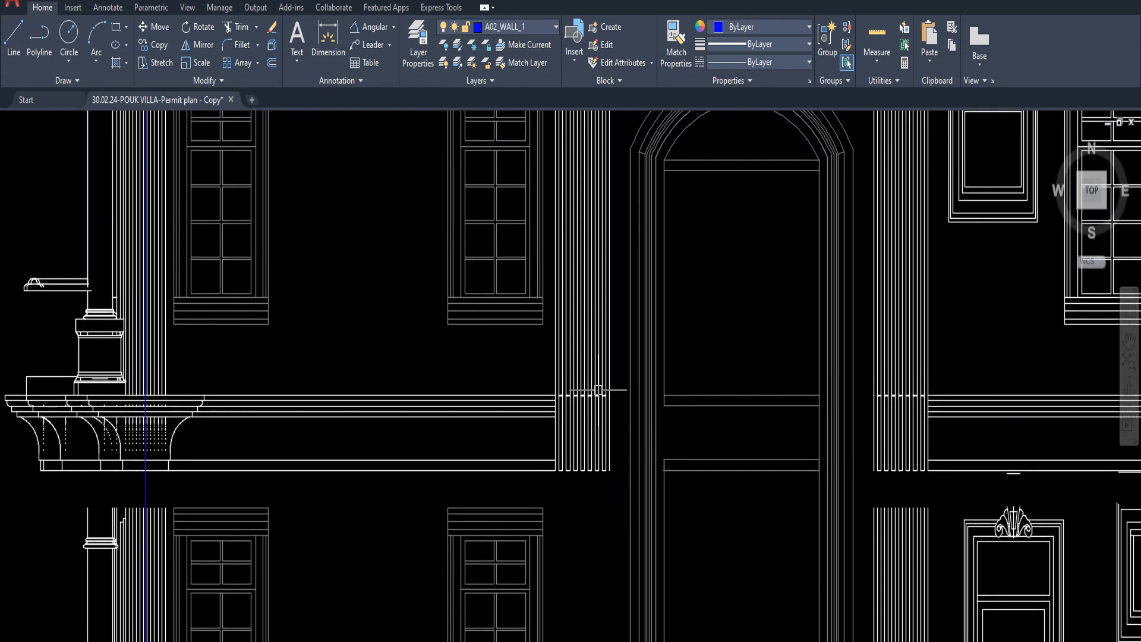
Erase the short flute segments where the column beside the arched window crosses the +8.60 level moulding.
scroll(598, 391, down, 4)
scroll(570, 389, up, 4)
click(573, 391)
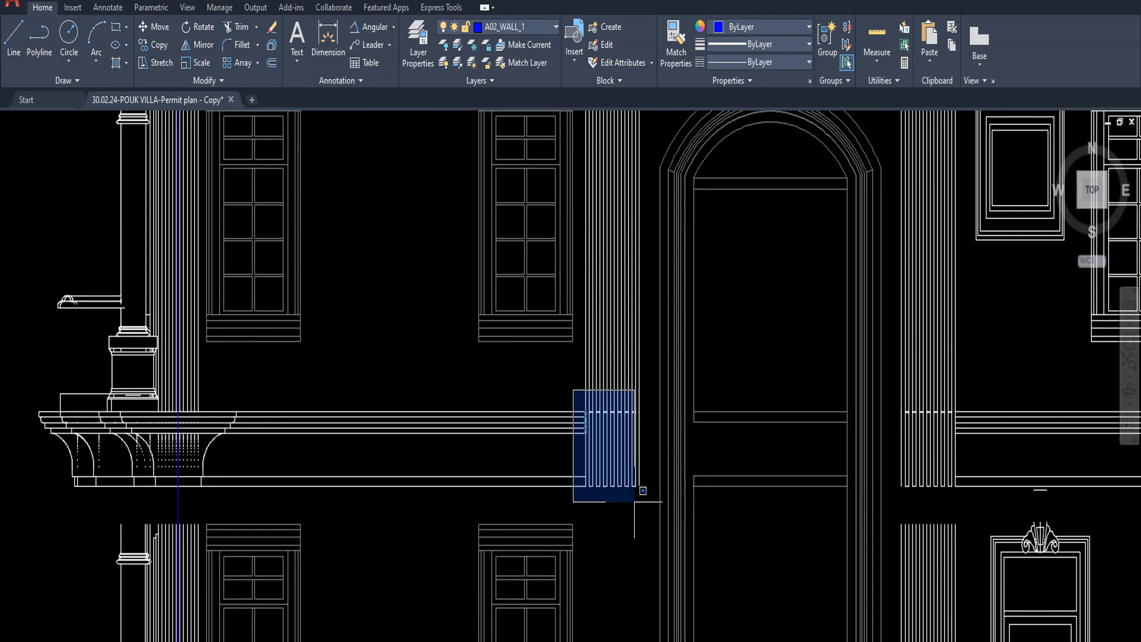
click(645, 507)
key(Delete)
middle_drag(626, 426, 610, 581)
Try to extend the upper column's flute lines downward with a fence across the shaft just above the +8.60 moulding.
click(622, 451)
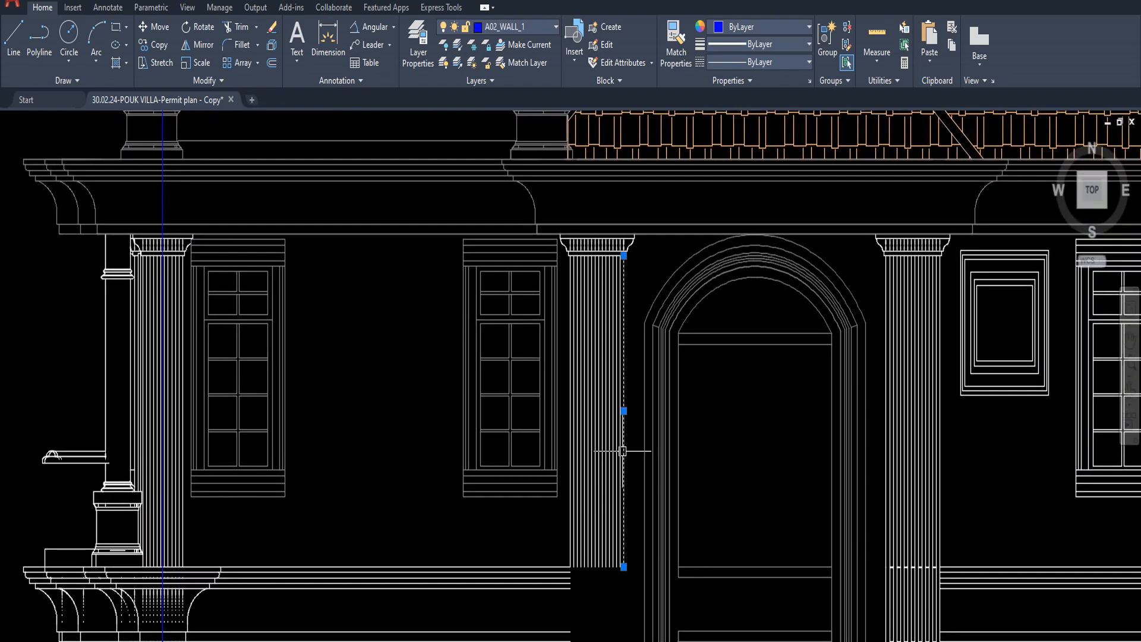
key(Escape)
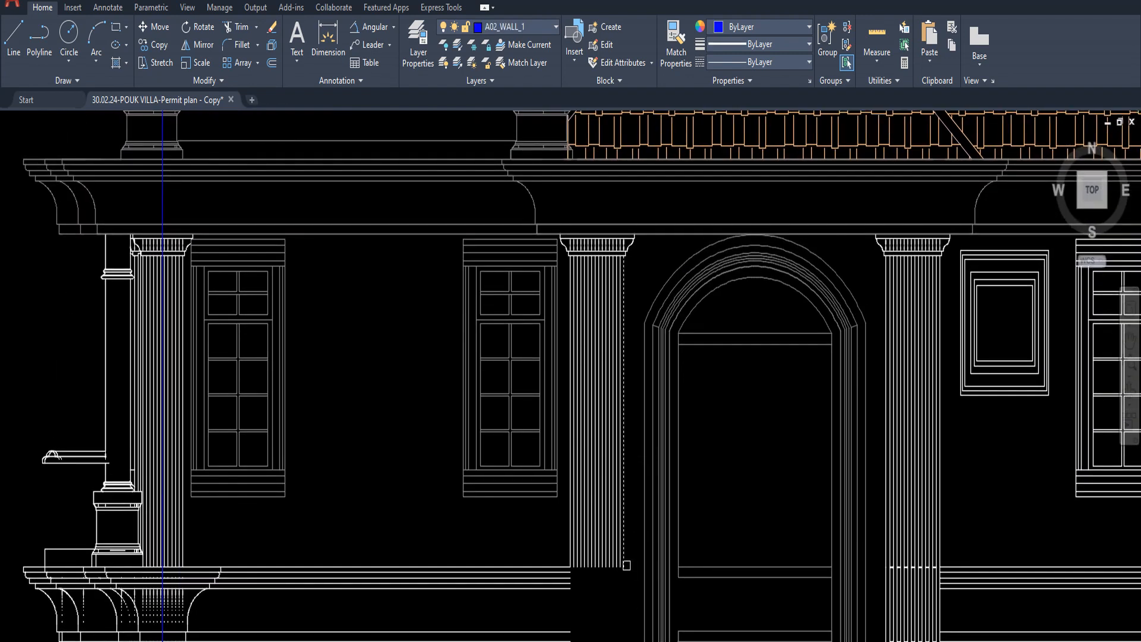
click(629, 528)
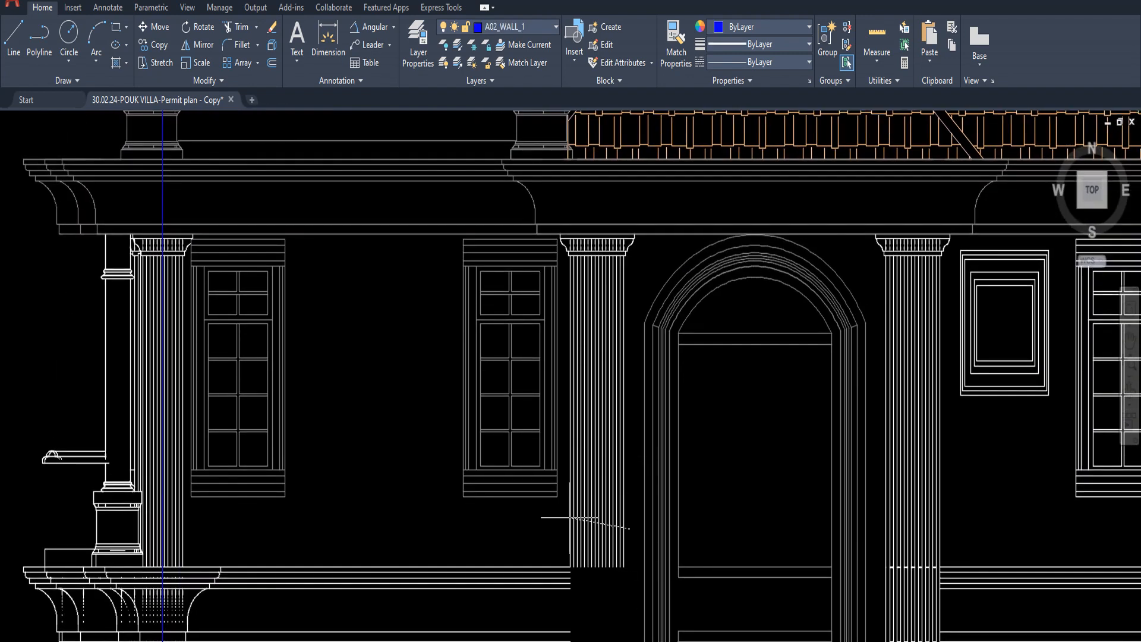
click(554, 518)
click(529, 513)
click(602, 530)
click(635, 521)
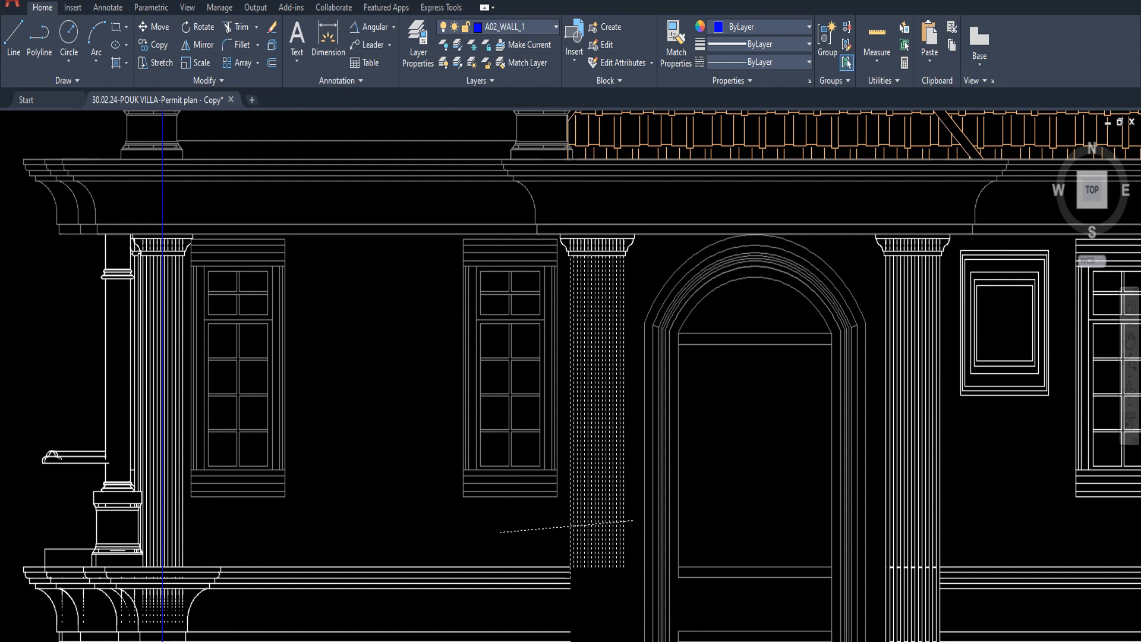
click(503, 535)
scroll(556, 556, down, 2)
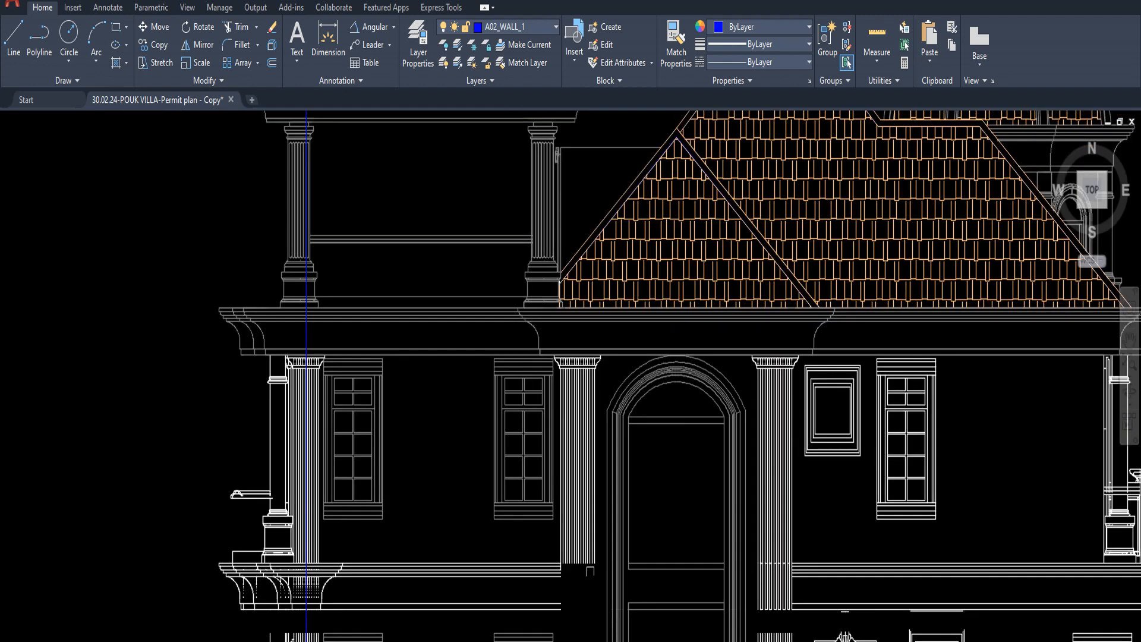
Trim the +8.60 moulding ends back to a vertical construction line at the neighbouring window's edge and remove that line.
middle_drag(558, 560, 528, 414)
scroll(528, 414, down, 2)
scroll(546, 416, up, 3)
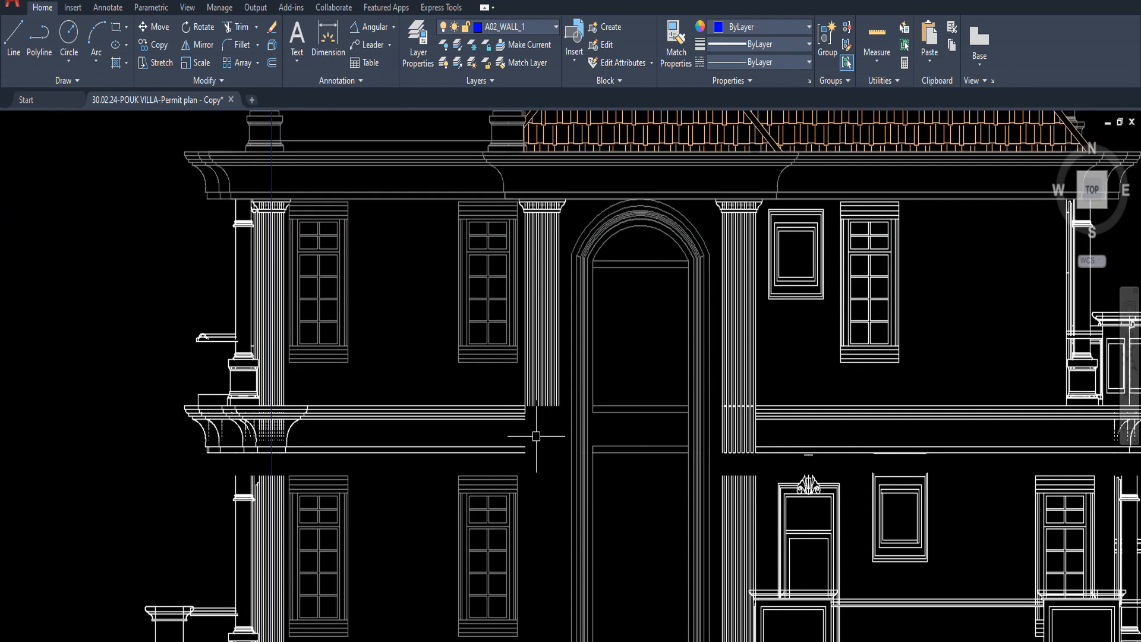
scroll(522, 440, up, 5)
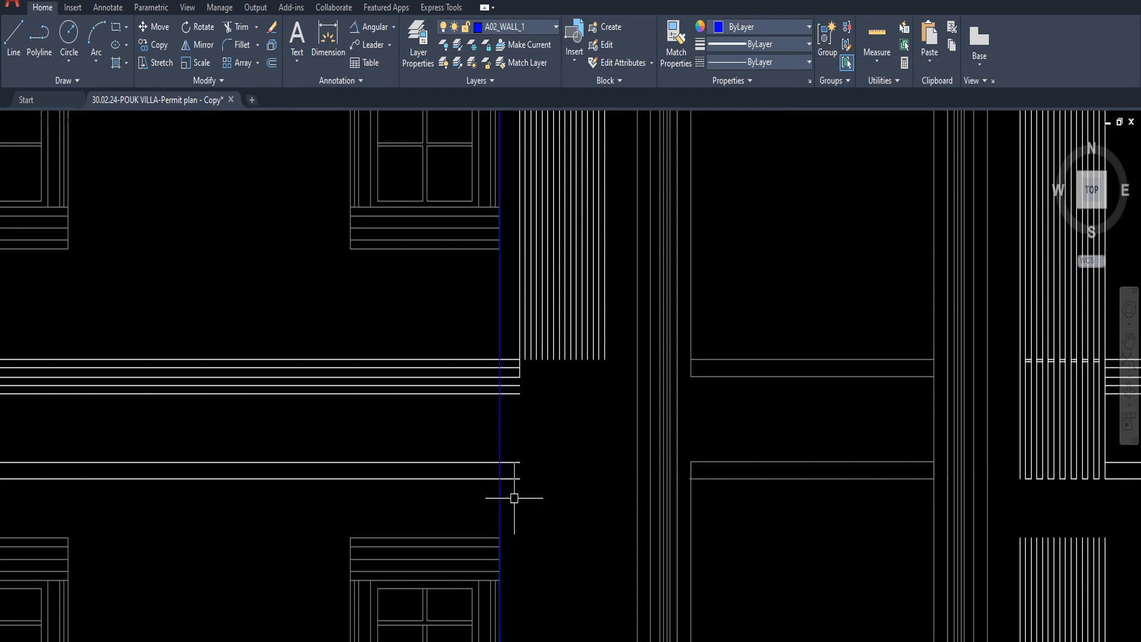
click(511, 478)
click(509, 462)
scroll(503, 375, up, 4)
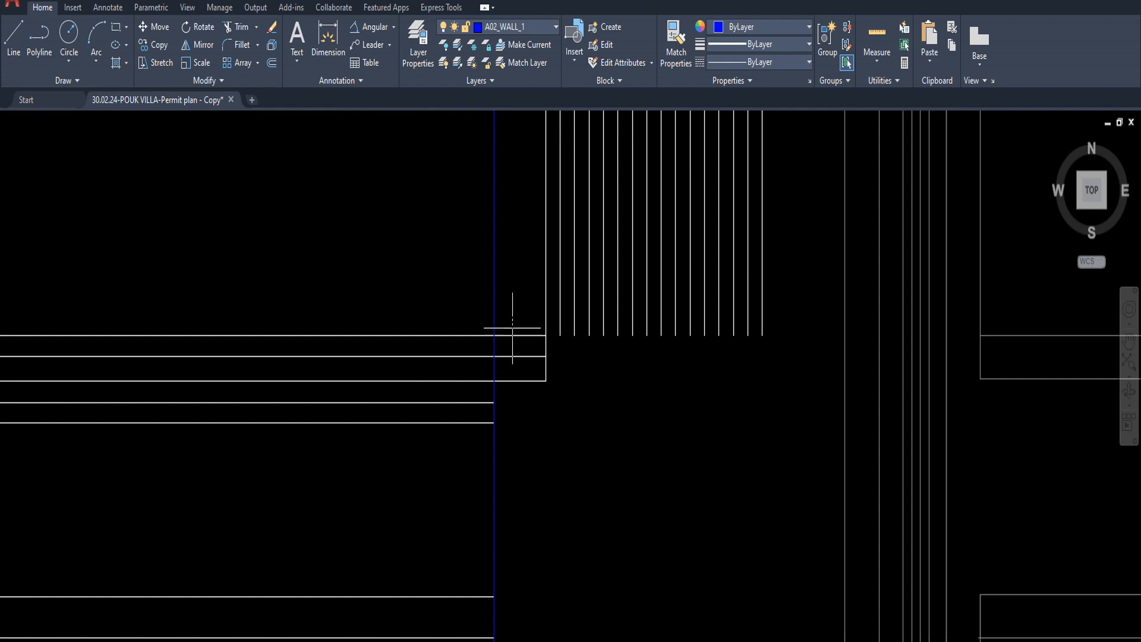
scroll(510, 454, down, 4)
key(Escape)
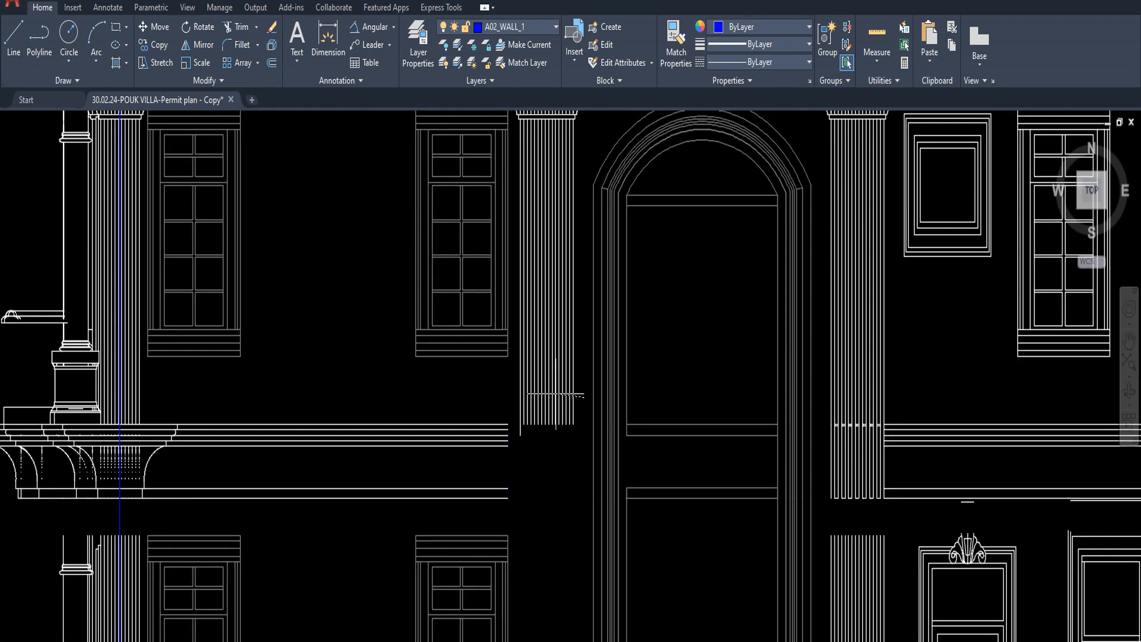
Try again to extend the upper column's flutes downward using fences across the shaft after trimming the moulding.
drag(527, 393, 503, 391)
click(492, 382)
scroll(491, 381, down, 2)
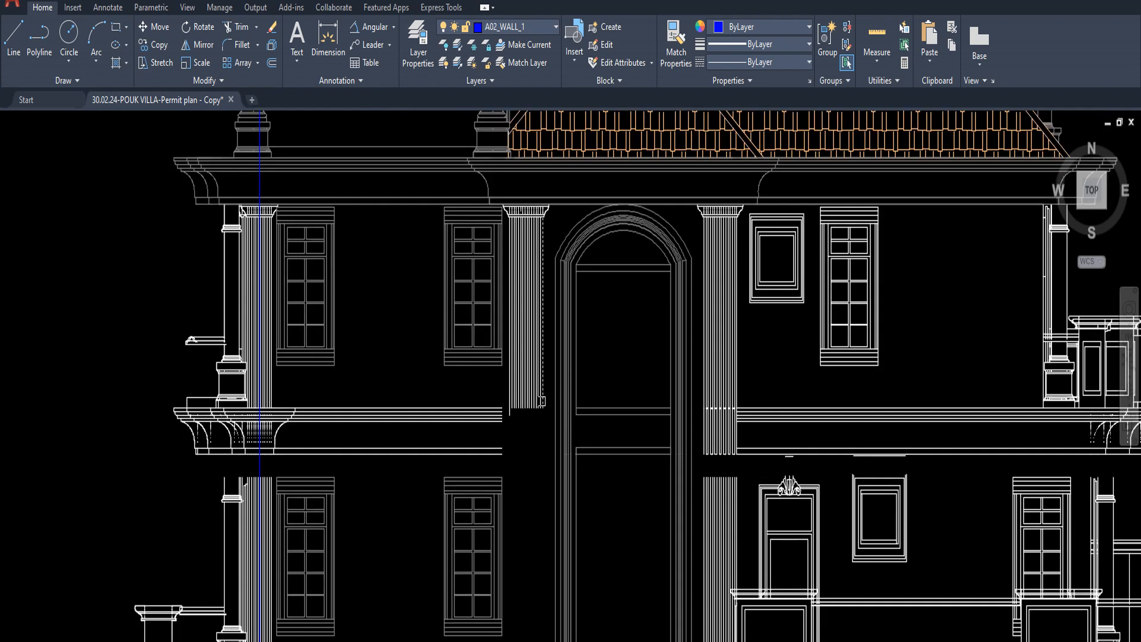
scroll(541, 401, down, 3)
scroll(540, 398, up, 5)
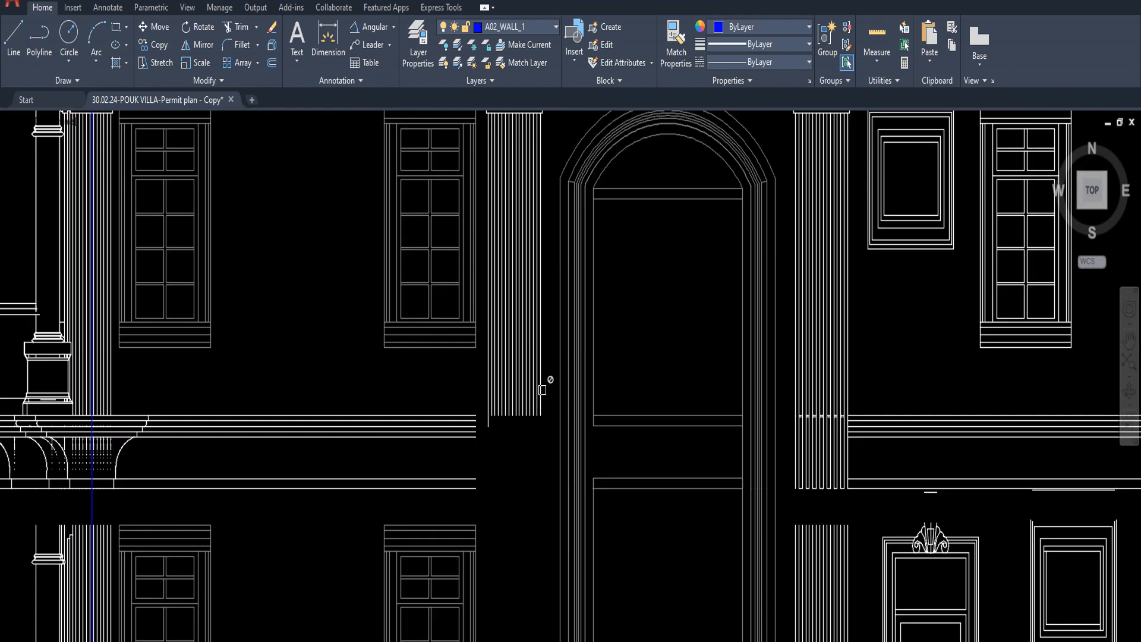
scroll(542, 390, down, 3)
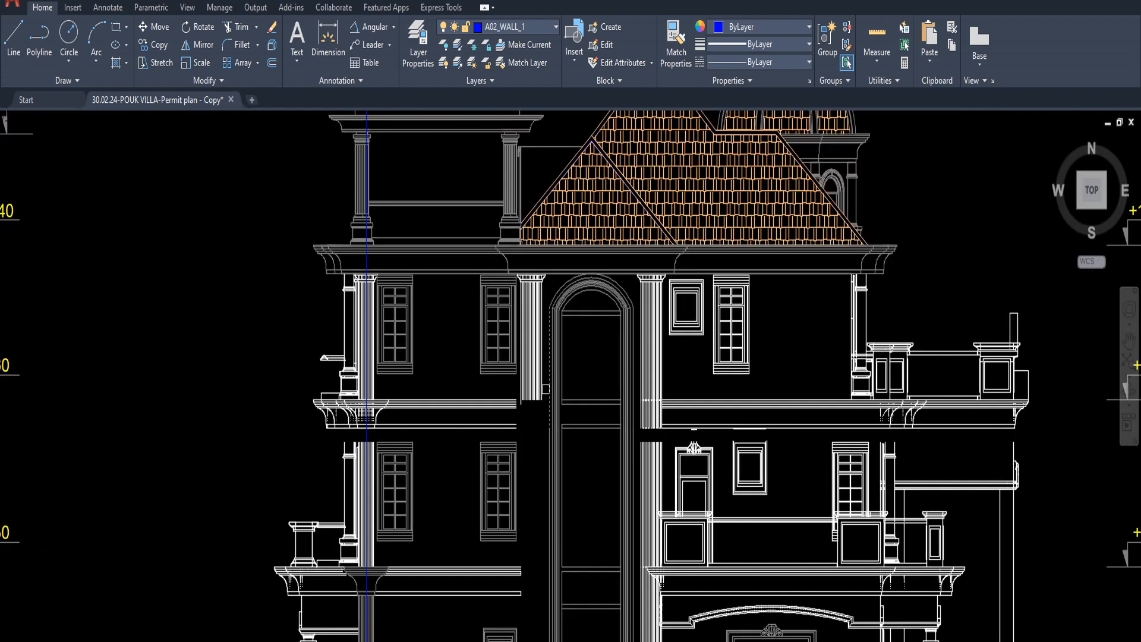
scroll(545, 389, up, 2)
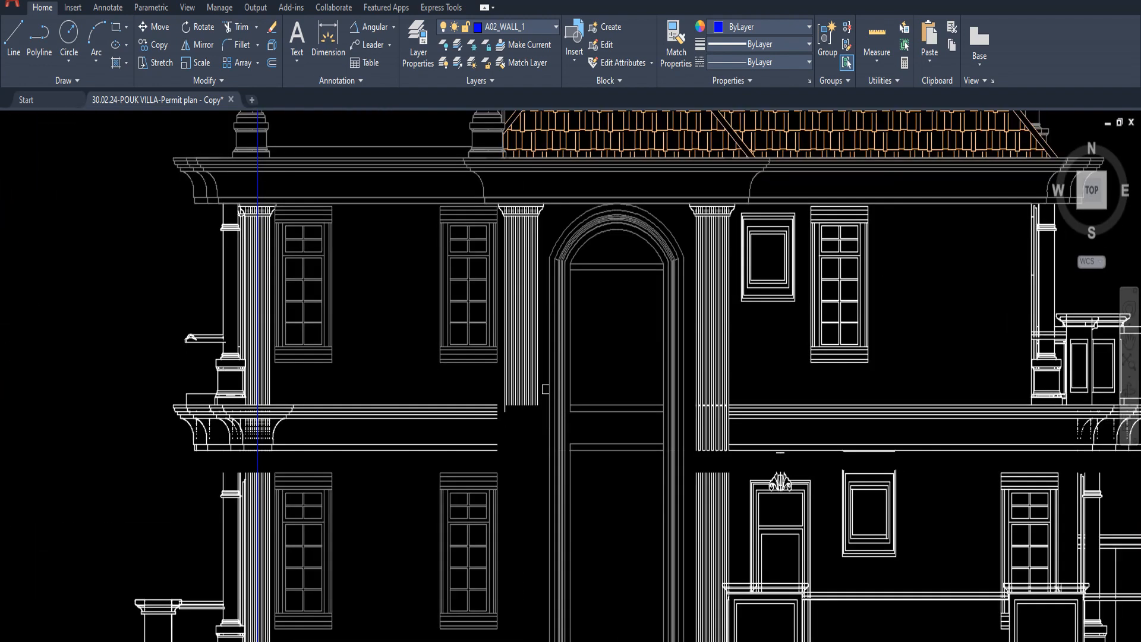
click(513, 386)
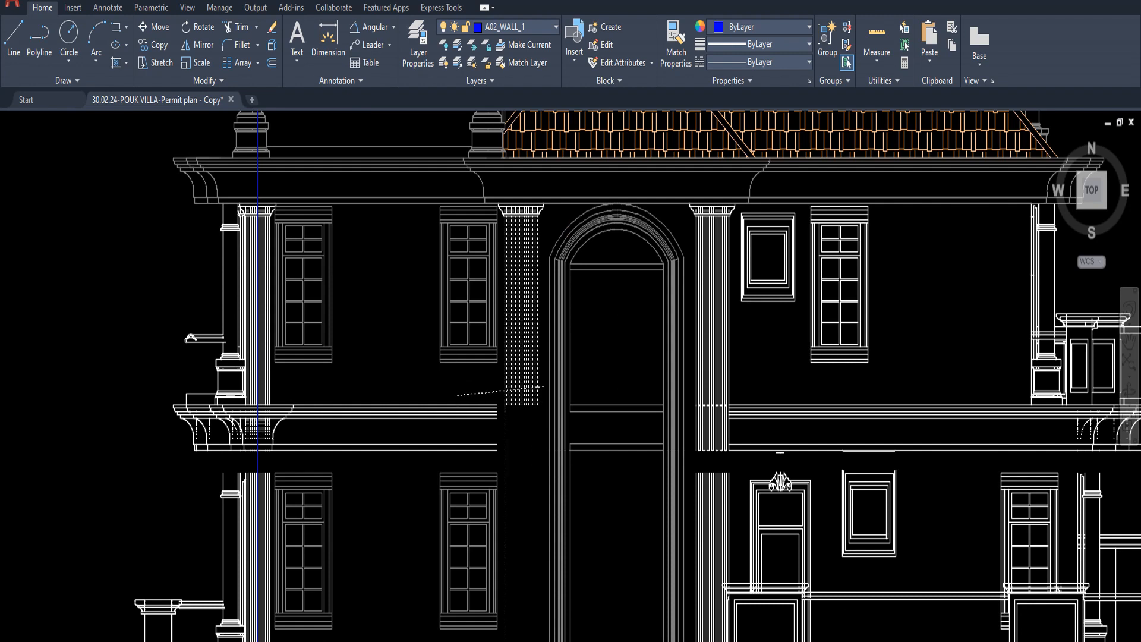
click(454, 395)
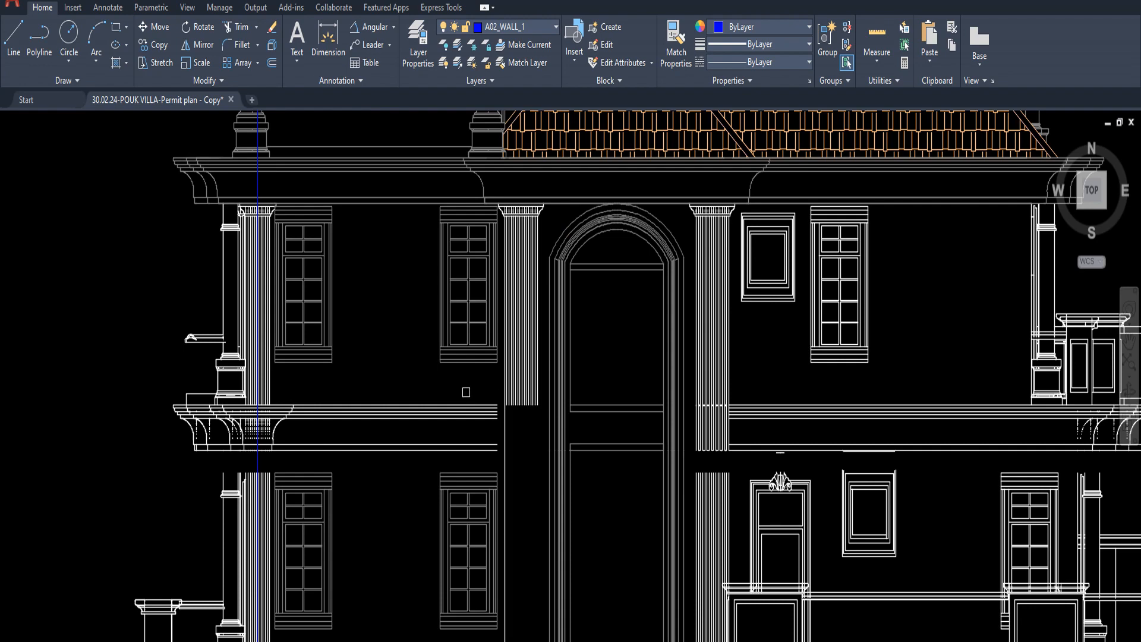
Trim the +4.50 level moulding ends back to a vertical construction line through the small window's edge.
scroll(489, 430, down, 2)
scroll(503, 436, up, 2)
middle_drag(501, 476, 508, 214)
key(Escape)
scroll(500, 448, down, 2)
scroll(505, 262, down, 2)
middle_drag(505, 262, 504, 419)
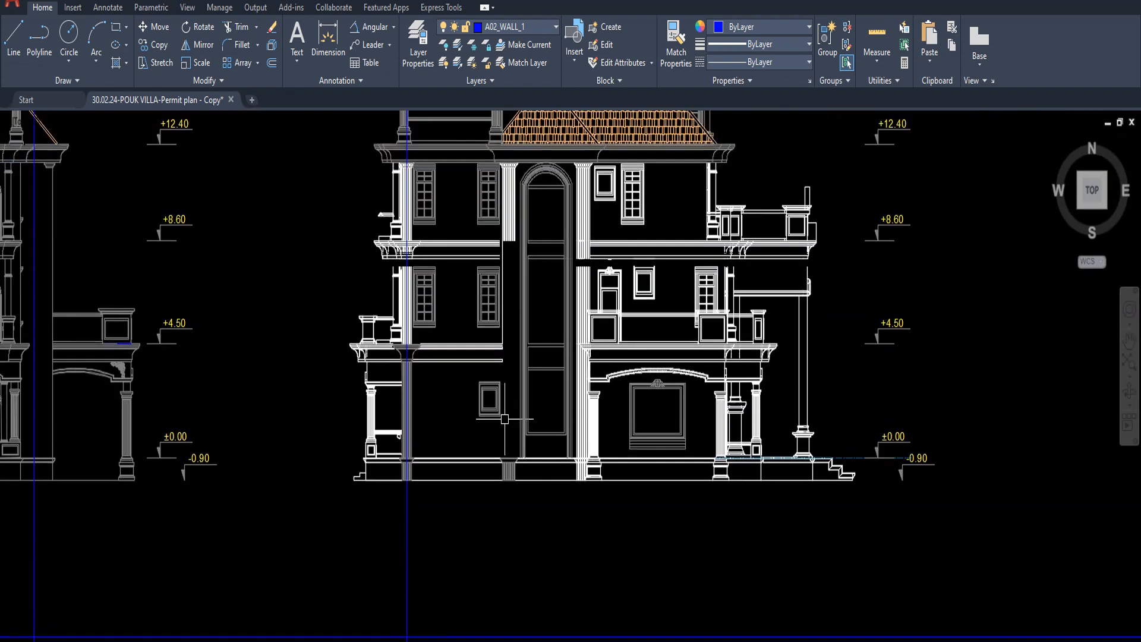
scroll(502, 412, up, 5)
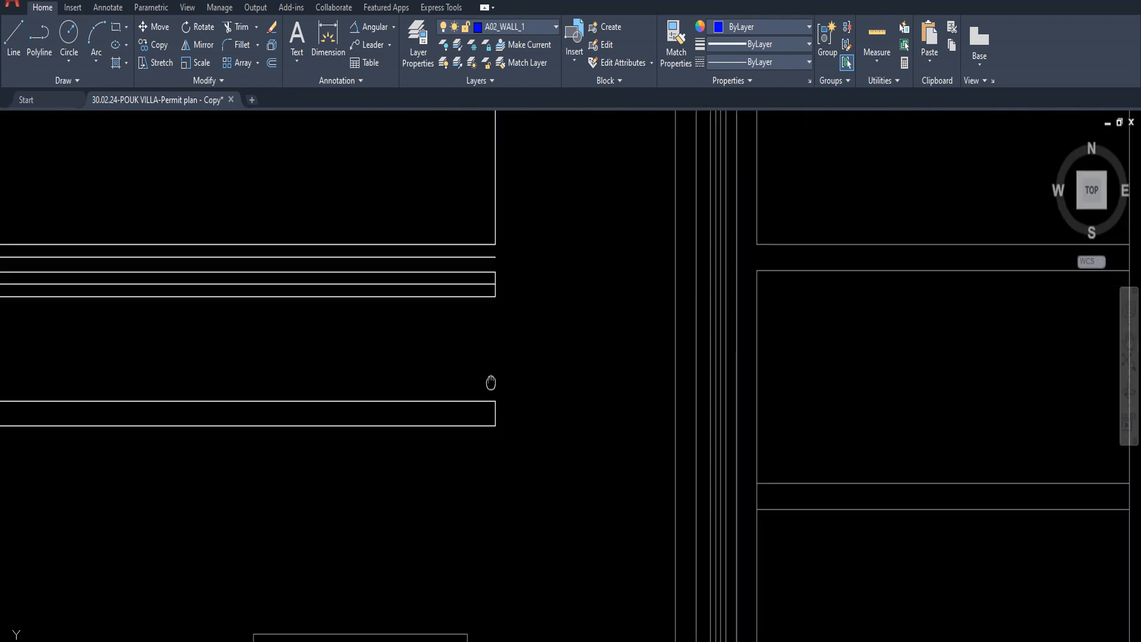
click(467, 593)
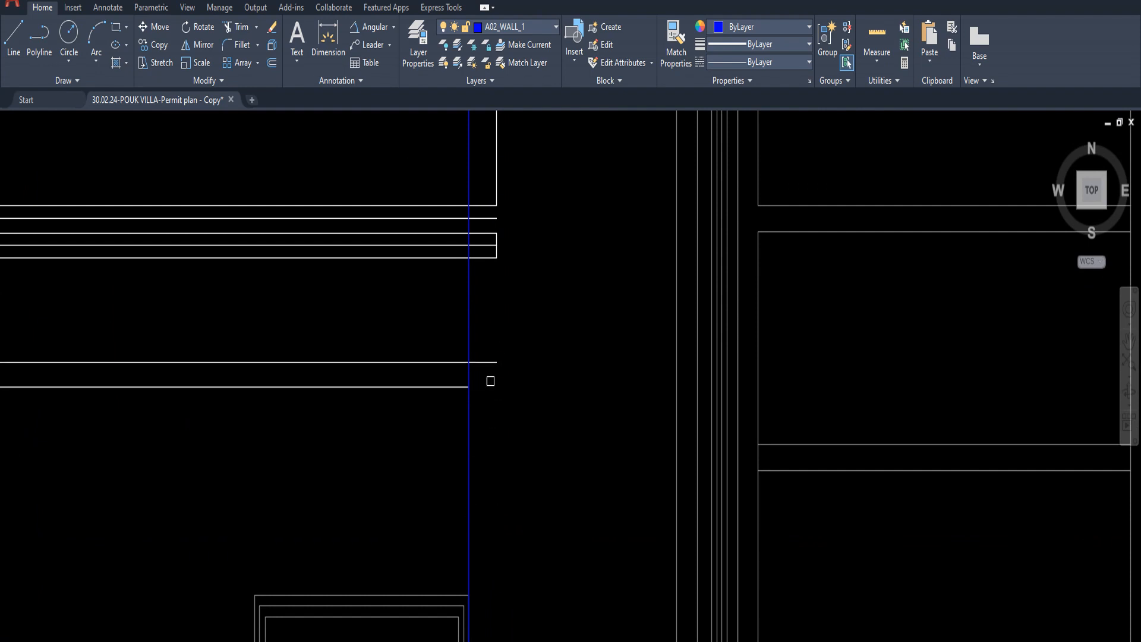
middle_drag(486, 359, 504, 505)
click(496, 331)
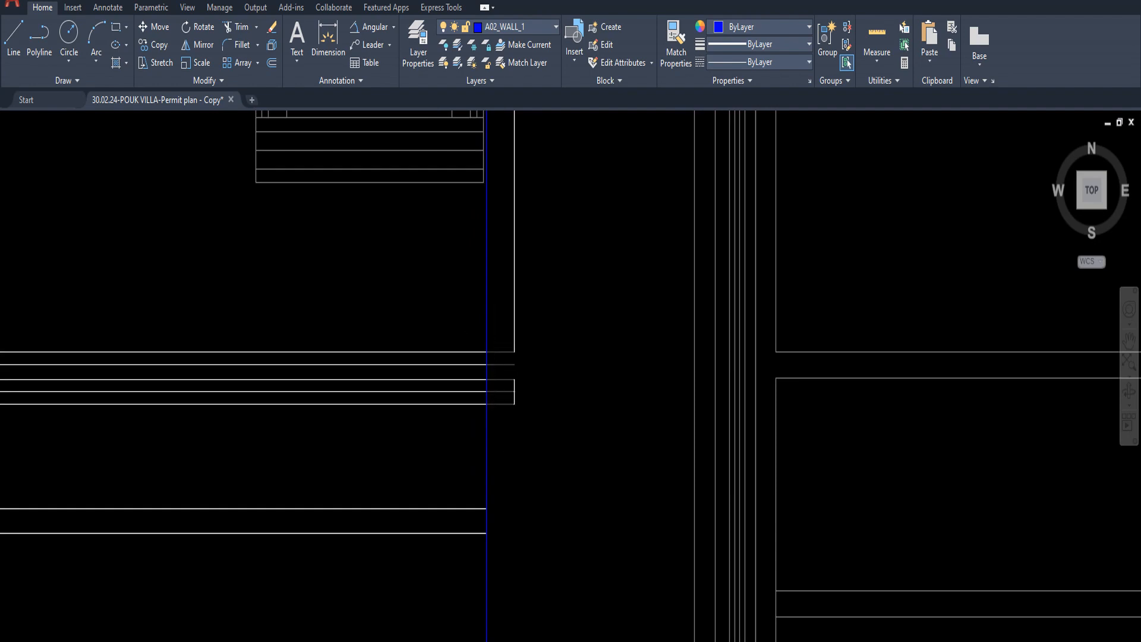
scroll(512, 327, down, 5)
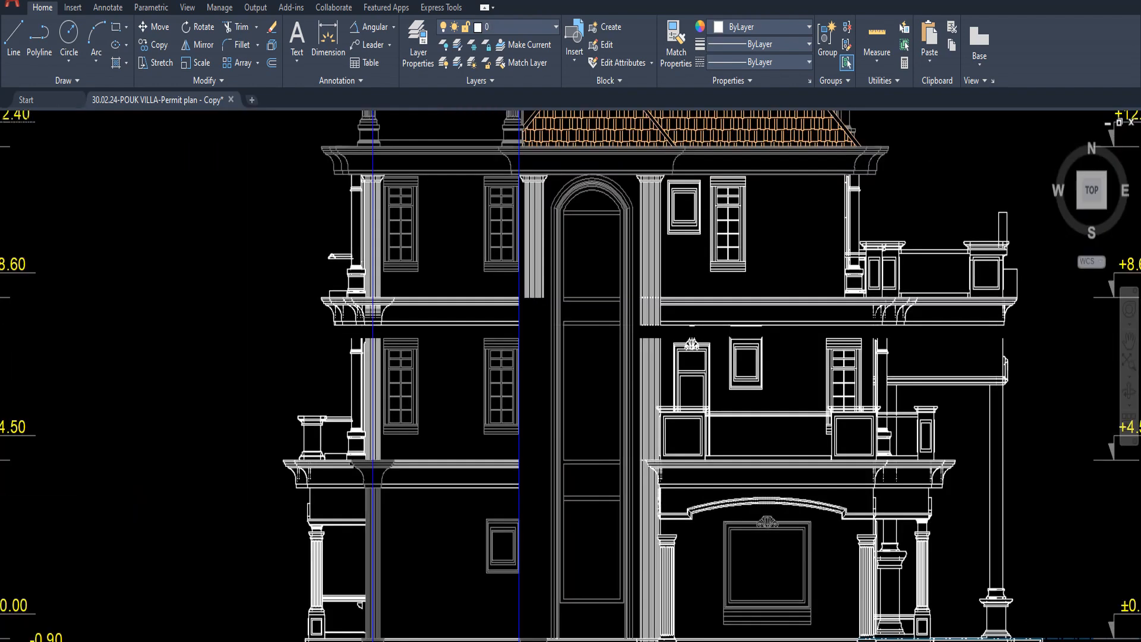
Extend individual flute lines of the upper column beside the arched window, including its right edge line, down past the two floor mouldings.
scroll(514, 463, down, 4)
scroll(516, 404, up, 4)
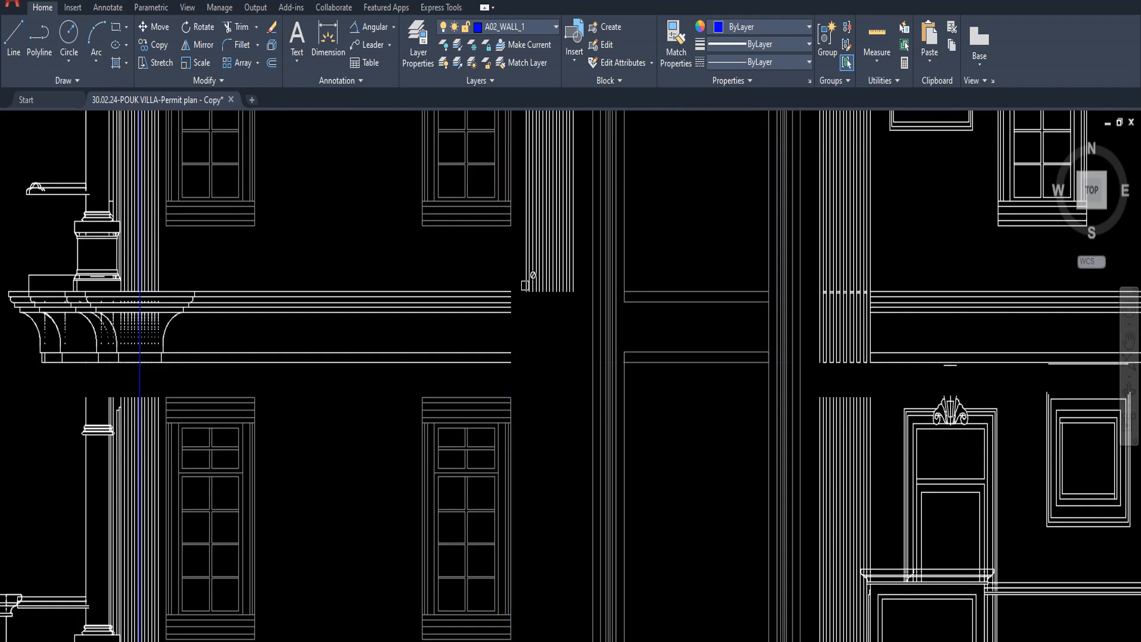
scroll(525, 285, down, 5)
scroll(526, 285, up, 5)
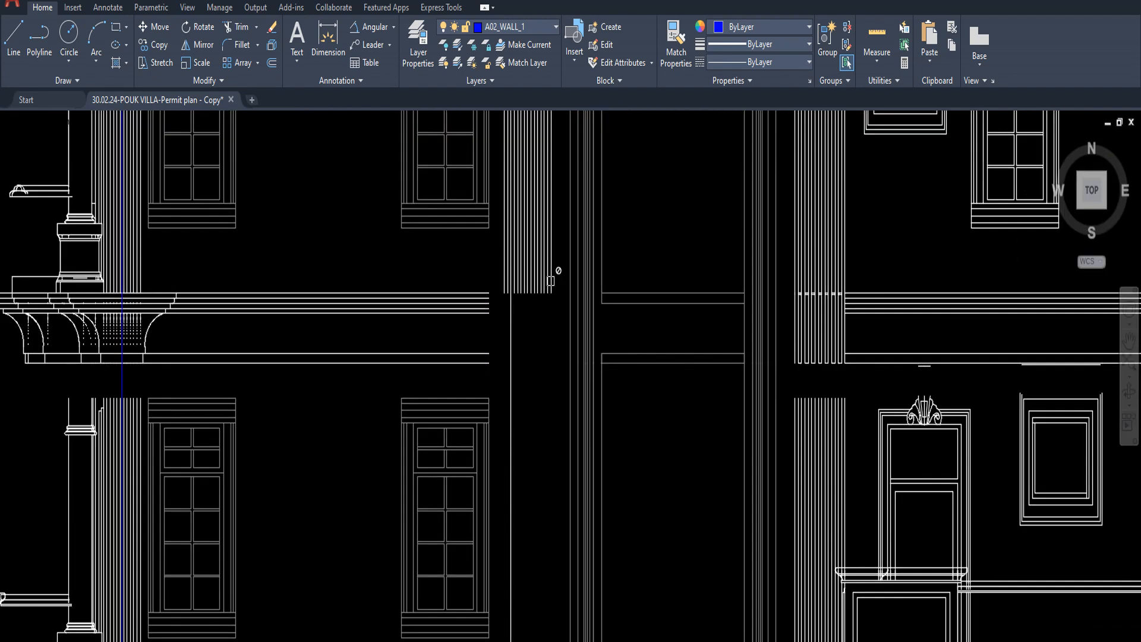
text(ex)
key(space)
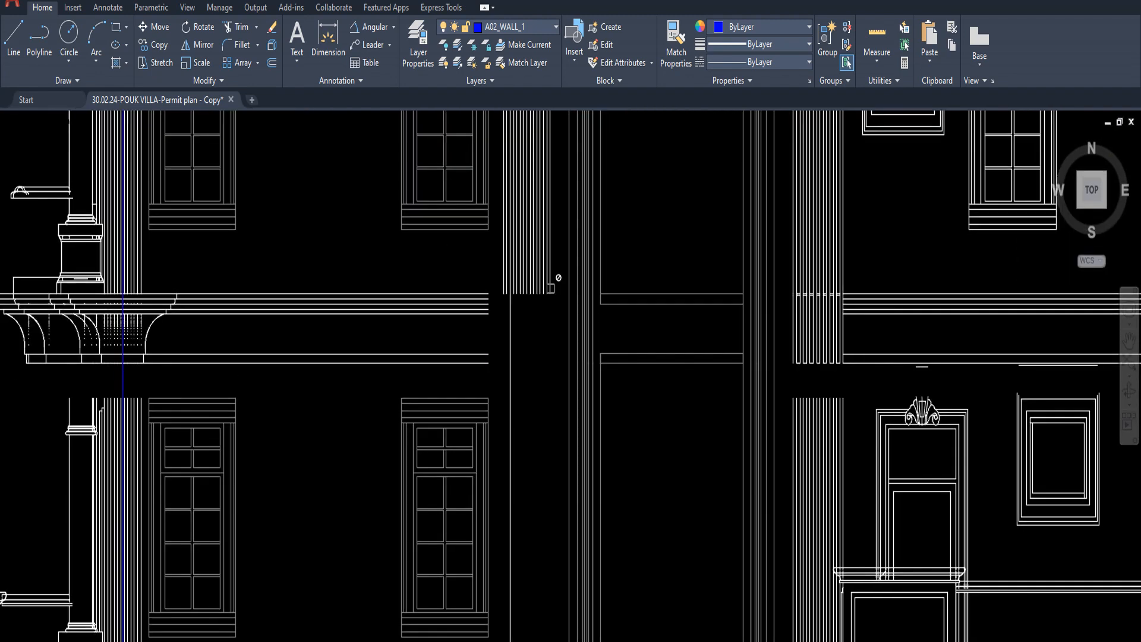
scroll(551, 288, down, 2)
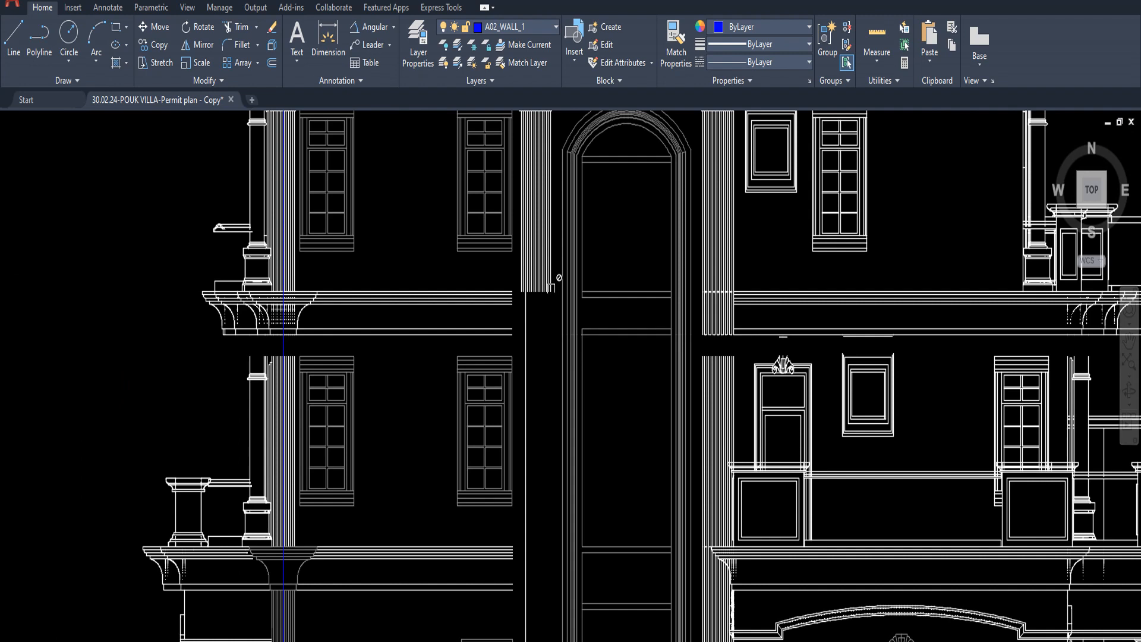
scroll(545, 298, up, 2)
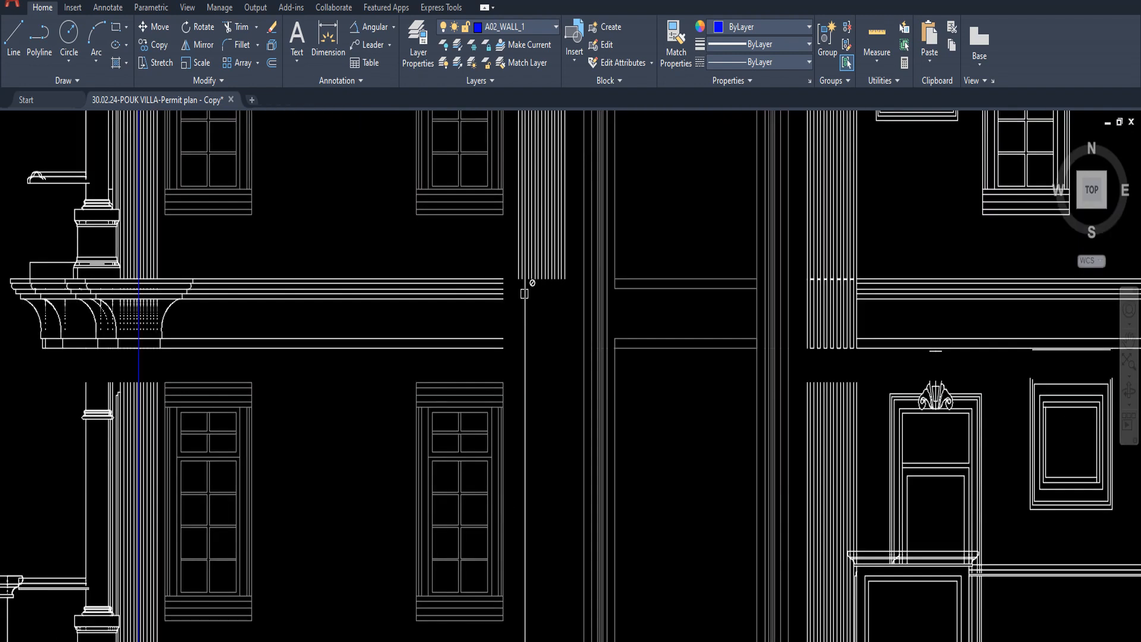
scroll(576, 386, down, 2)
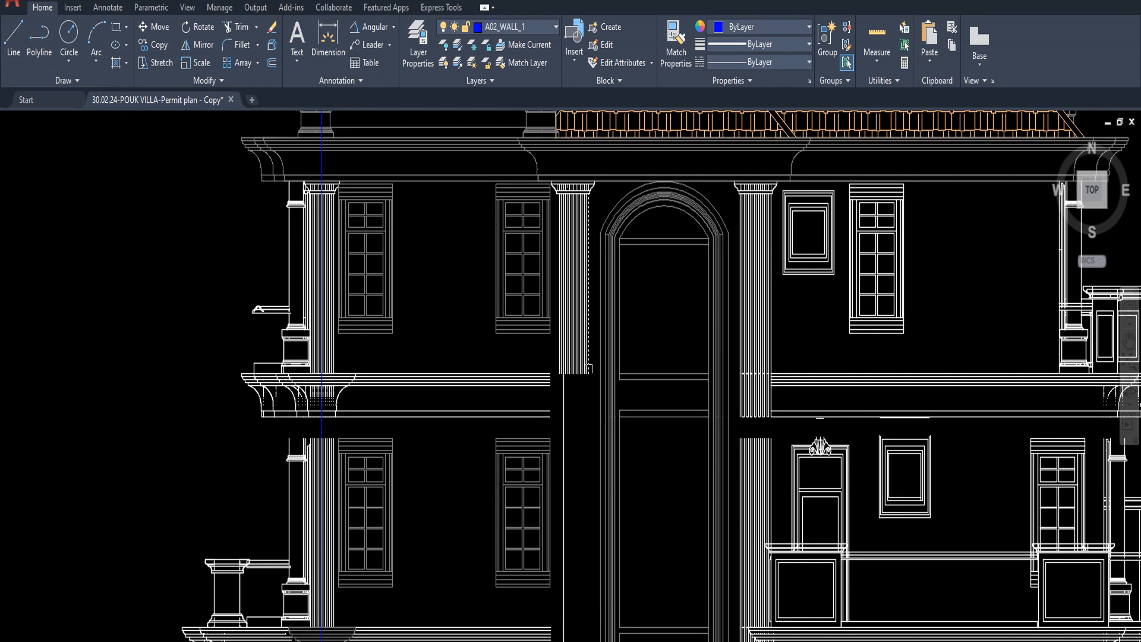
scroll(589, 369, down, 2)
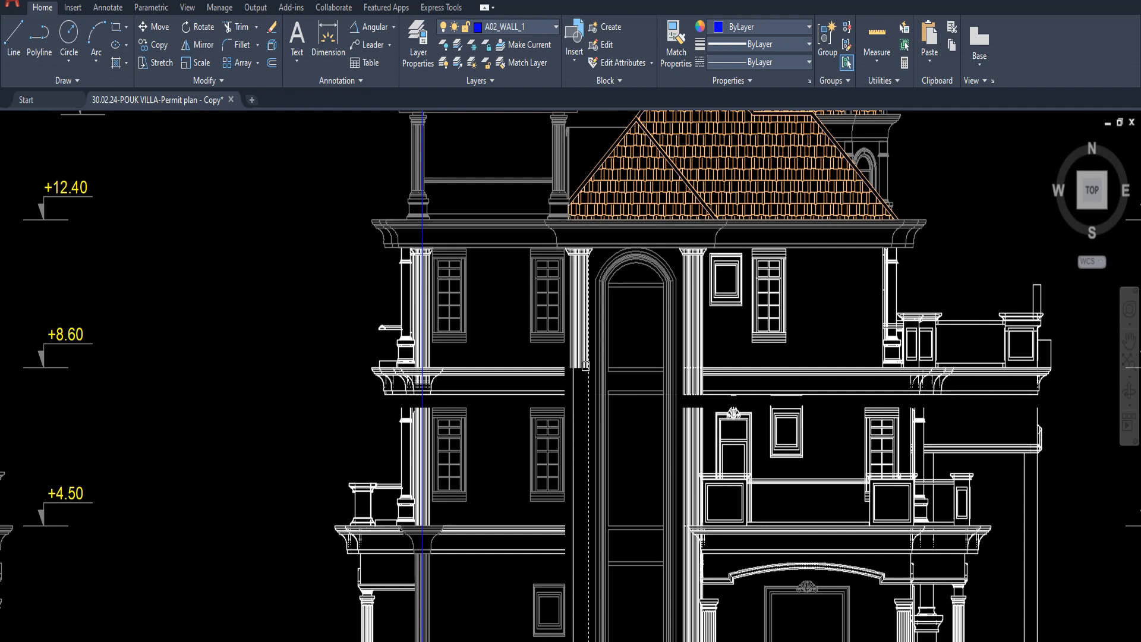
scroll(586, 364, up, 5)
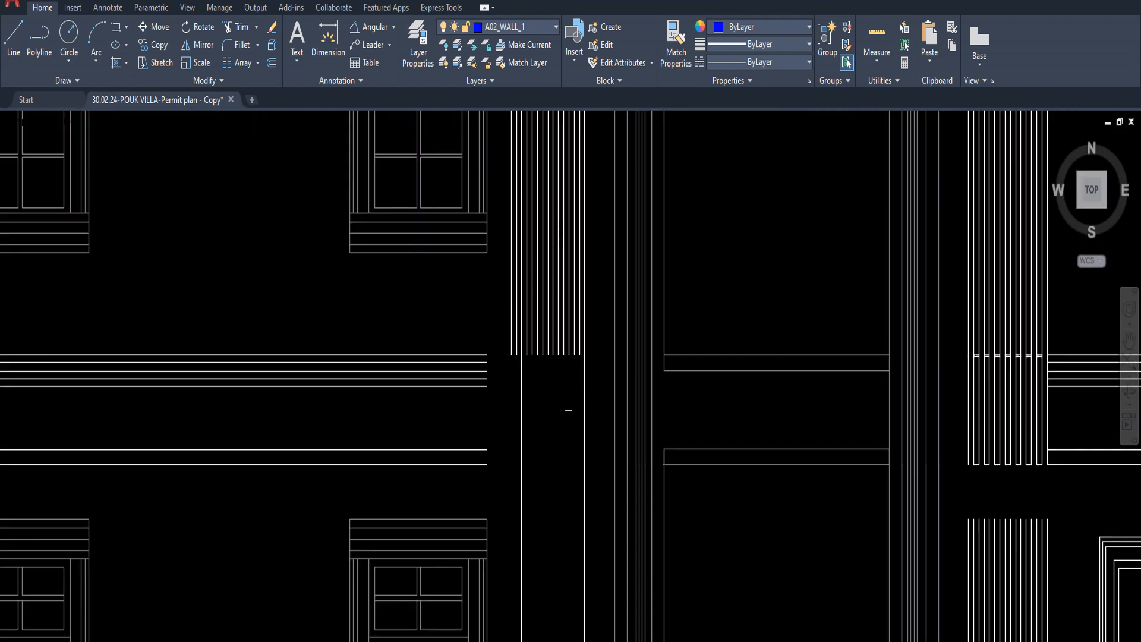
scroll(580, 364, up, 2)
scroll(519, 410, up, 2)
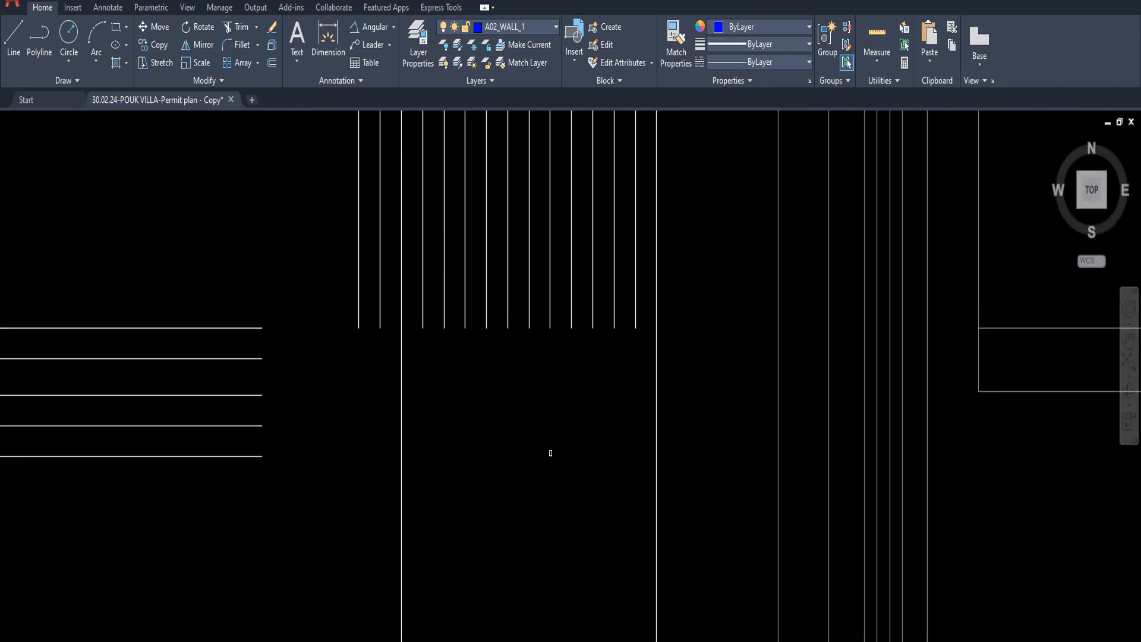
Try deleting the extended flute line near the shaft's left side below the upper column, and undo the deletion.
key(Escape)
scroll(533, 465, down, 2)
click(530, 475)
click(468, 449)
key(Delete)
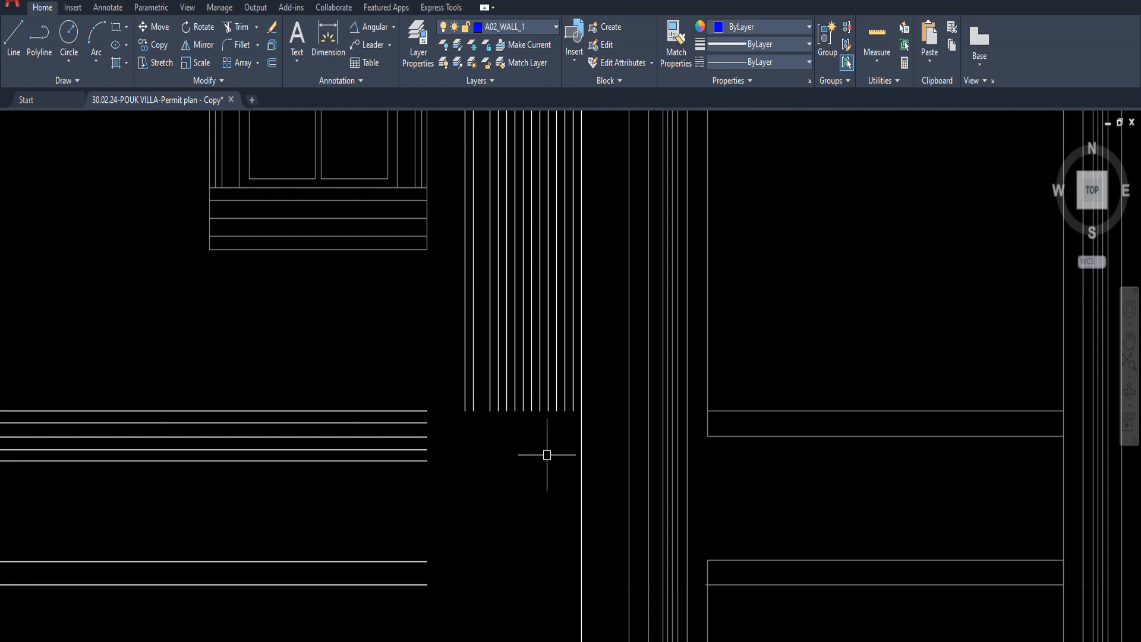
key(ctrl+z)
Copy the column's extended right edge line from its top endpoint under the capital onto the other flute positions.
scroll(579, 415, down, 6)
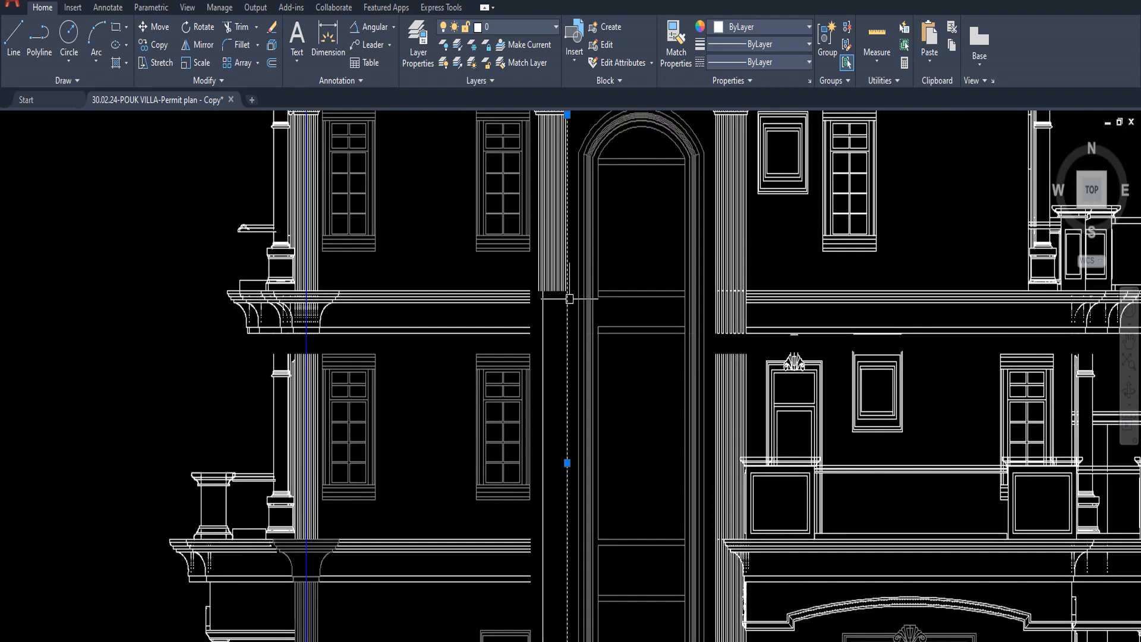
scroll(570, 299, down, 4)
scroll(568, 302, up, 2)
middle_drag(577, 361, 579, 492)
scroll(581, 323, up, 2)
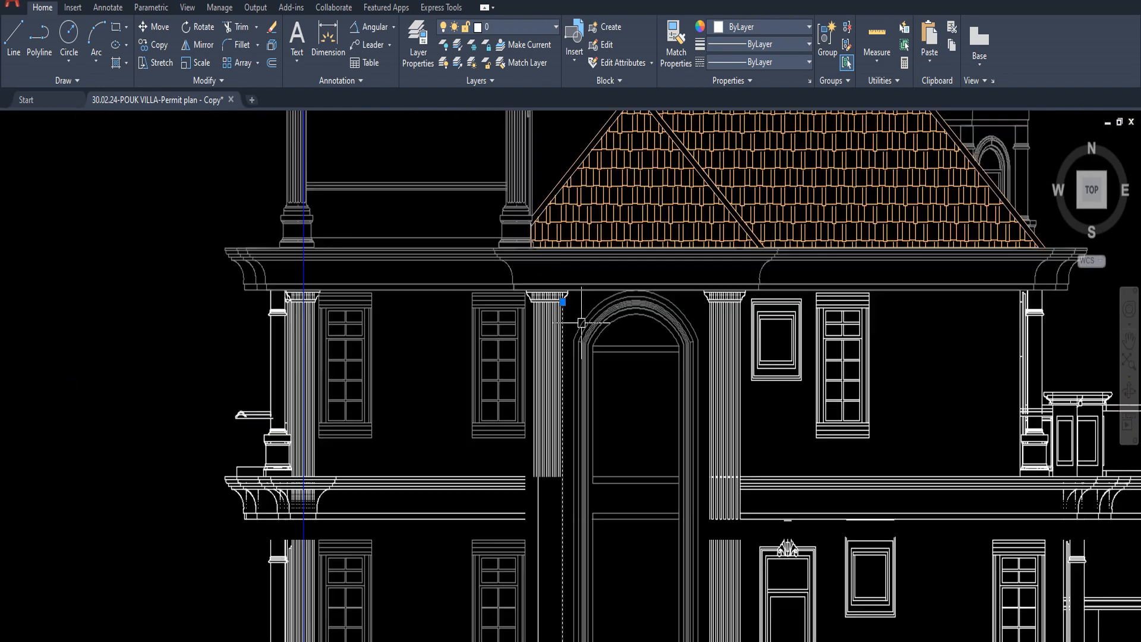
scroll(582, 323, up, 7)
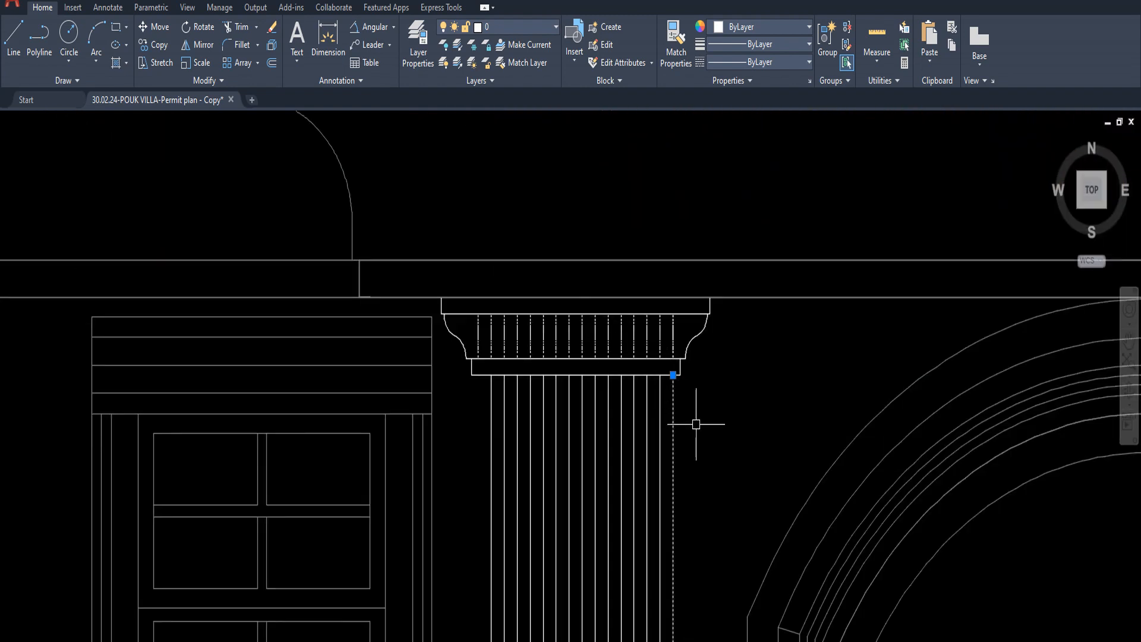
text(co)
key(space)
click(672, 375)
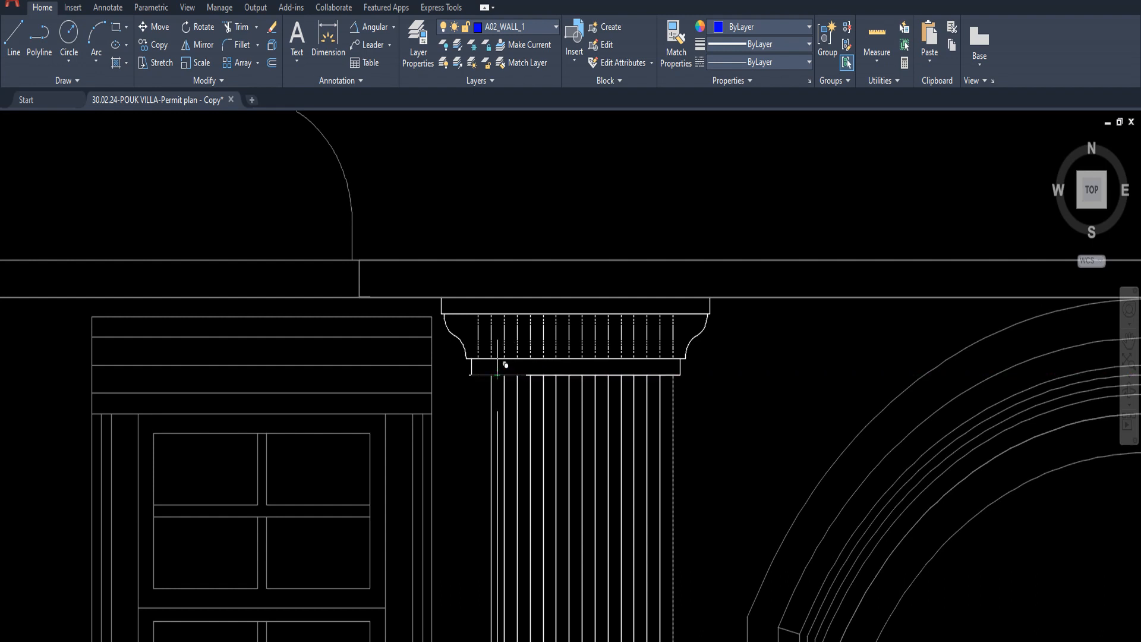
scroll(520, 389, down, 5)
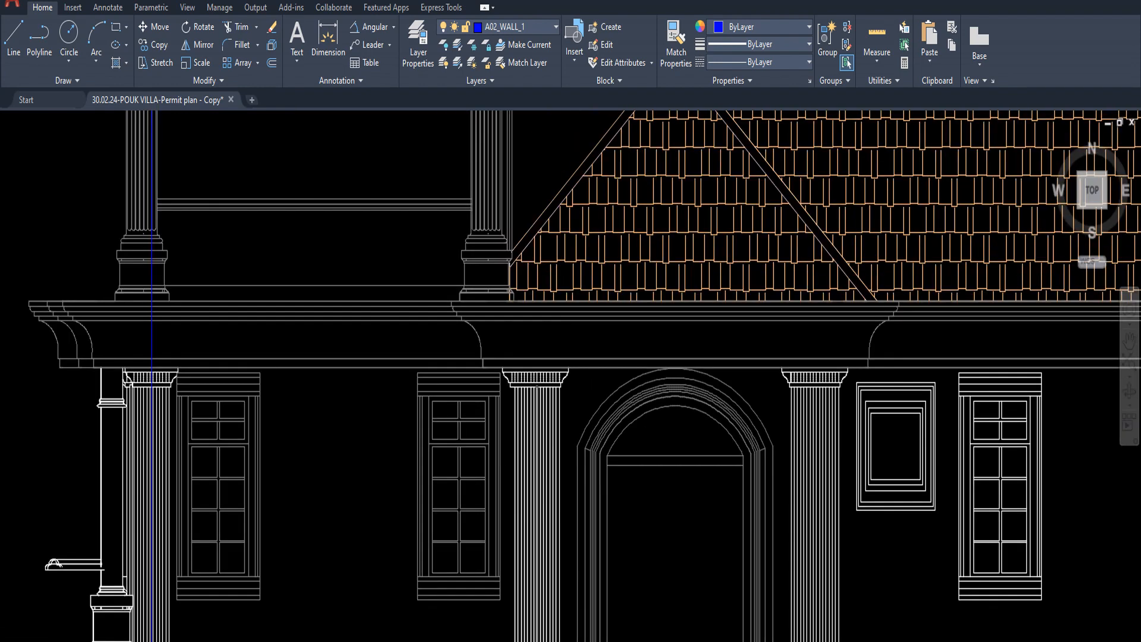